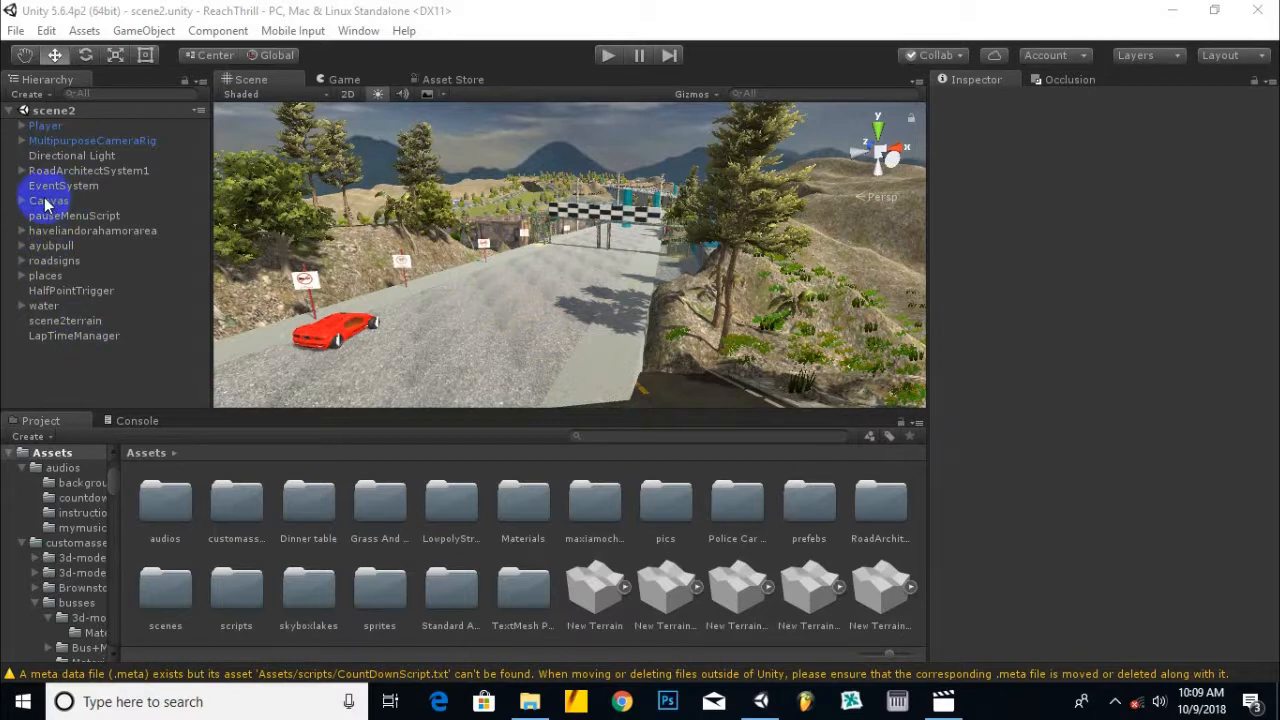
Add a new UI Text element to the scene's Canvas.
{"action": "scroll", "coordinate": [603, 289], "scroll_direction": "down", "scroll_amount": 5}
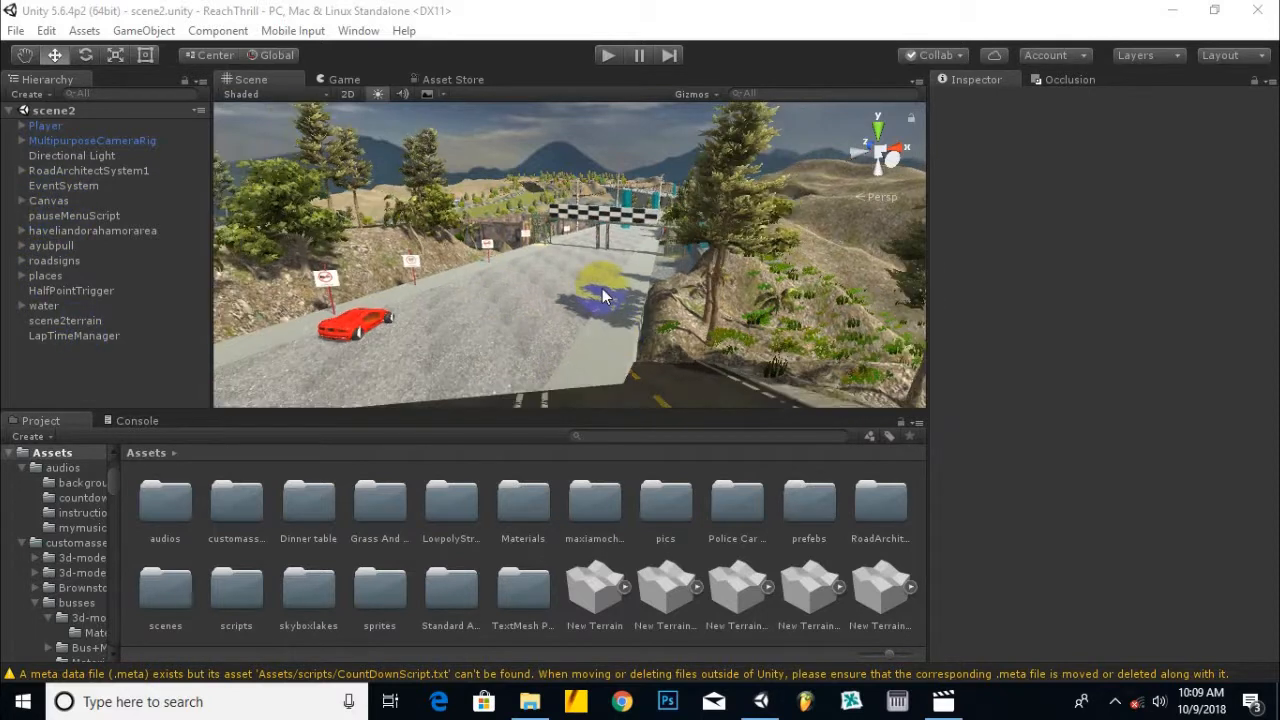
{"action": "scroll", "coordinate": [590, 286], "scroll_direction": "down", "scroll_amount": 2}
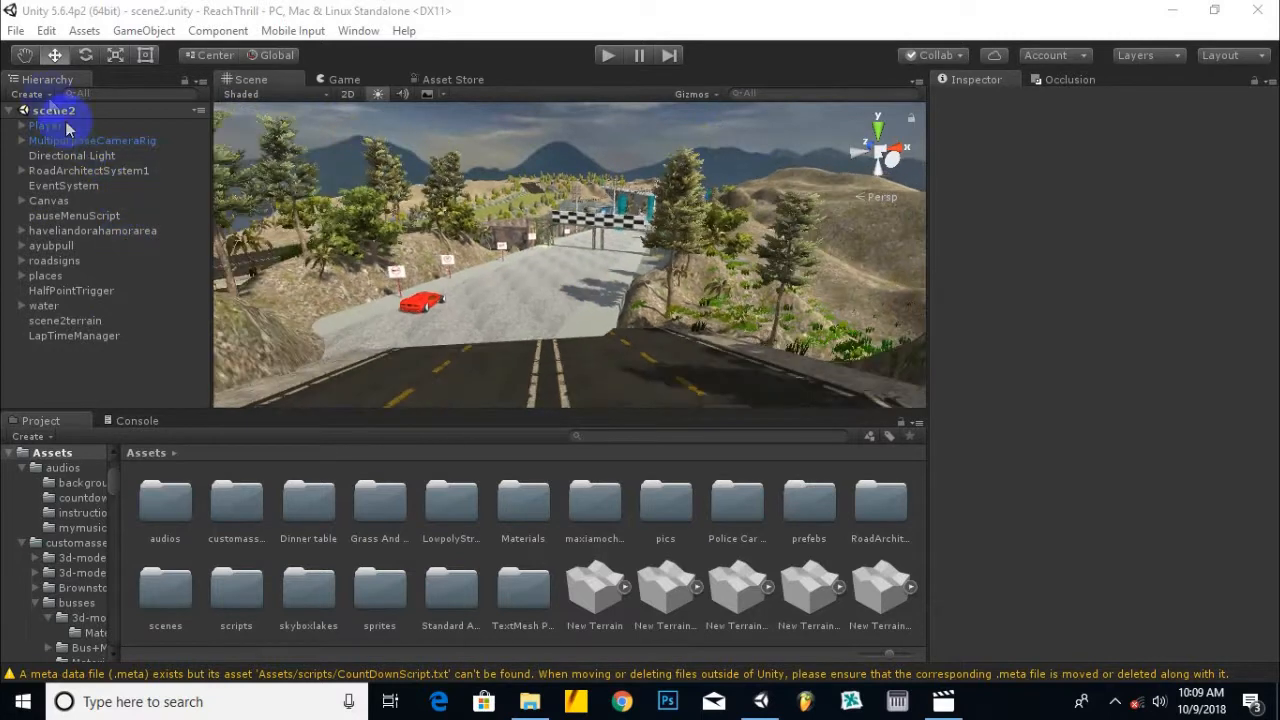
{"action": "left_click", "coordinate": [30, 94]}
{"action": "mouse_move", "coordinate": [91, 258]}
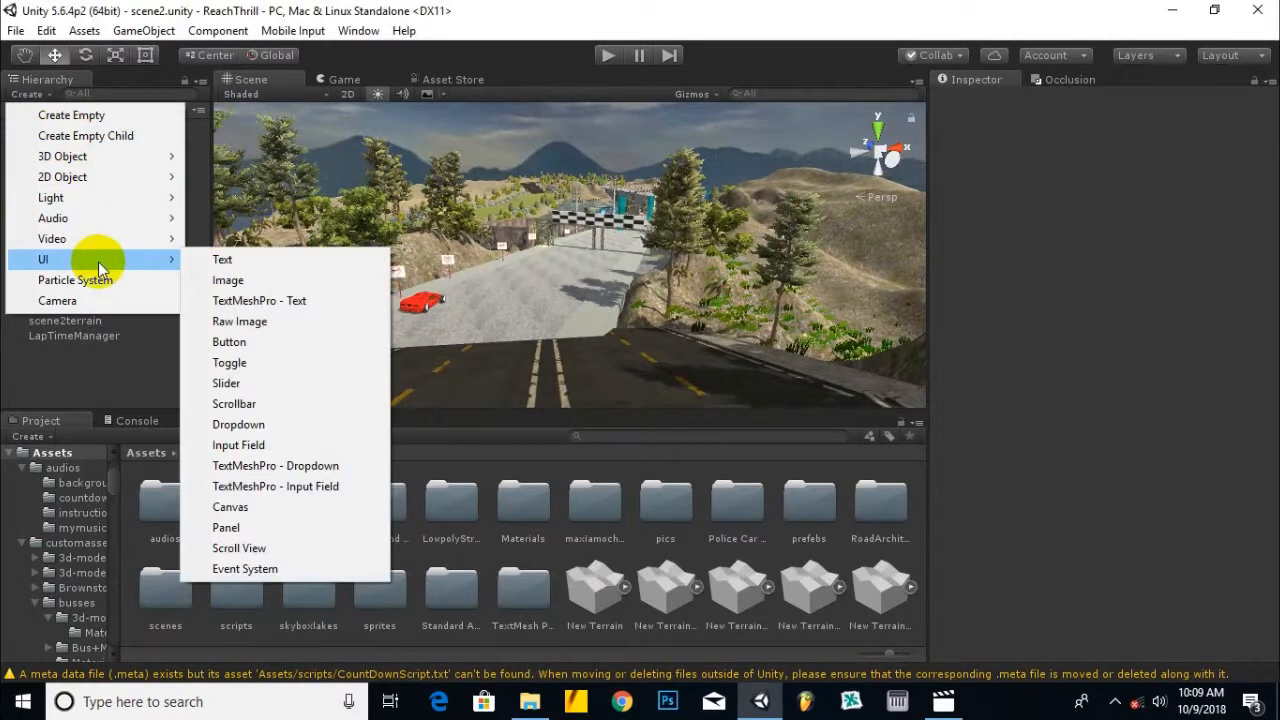
{"action": "left_click", "coordinate": [203, 262]}
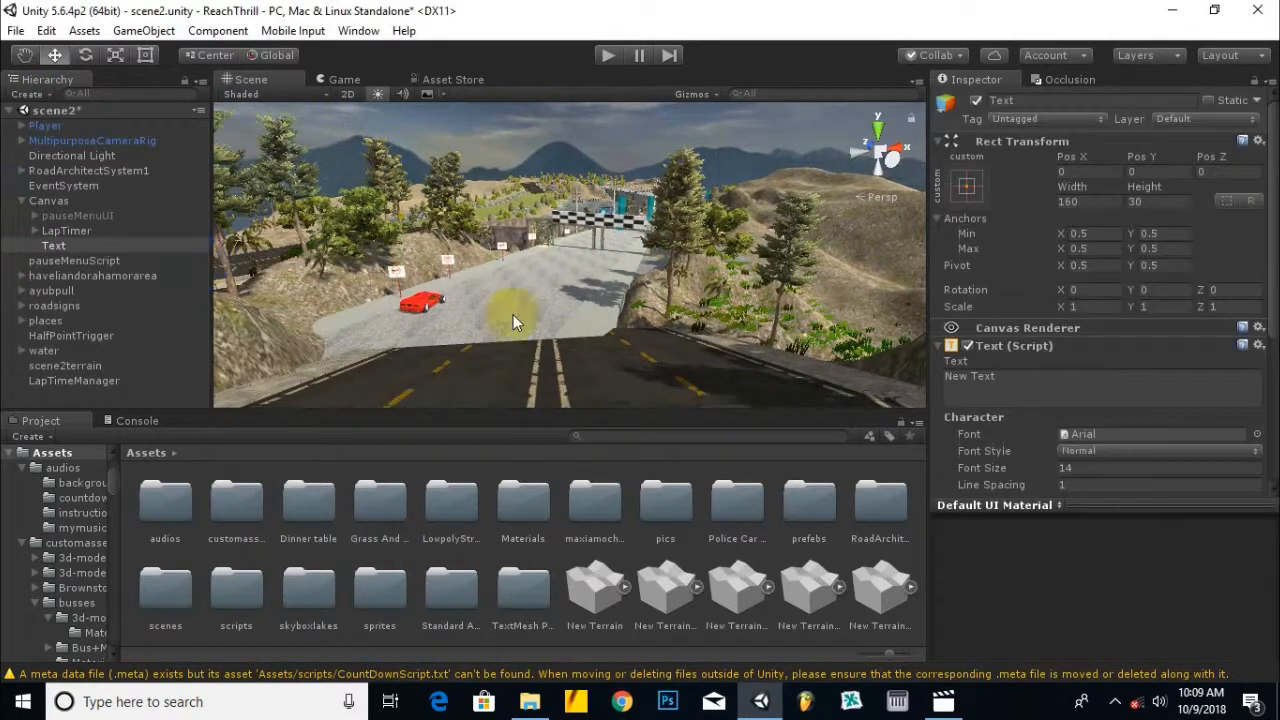
Replace the new text element's default content with 3.
{"action": "scroll", "coordinate": [520, 320], "scroll_direction": "down", "scroll_amount": 4}
{"action": "scroll", "coordinate": [517, 319], "scroll_direction": "down", "scroll_amount": 8}
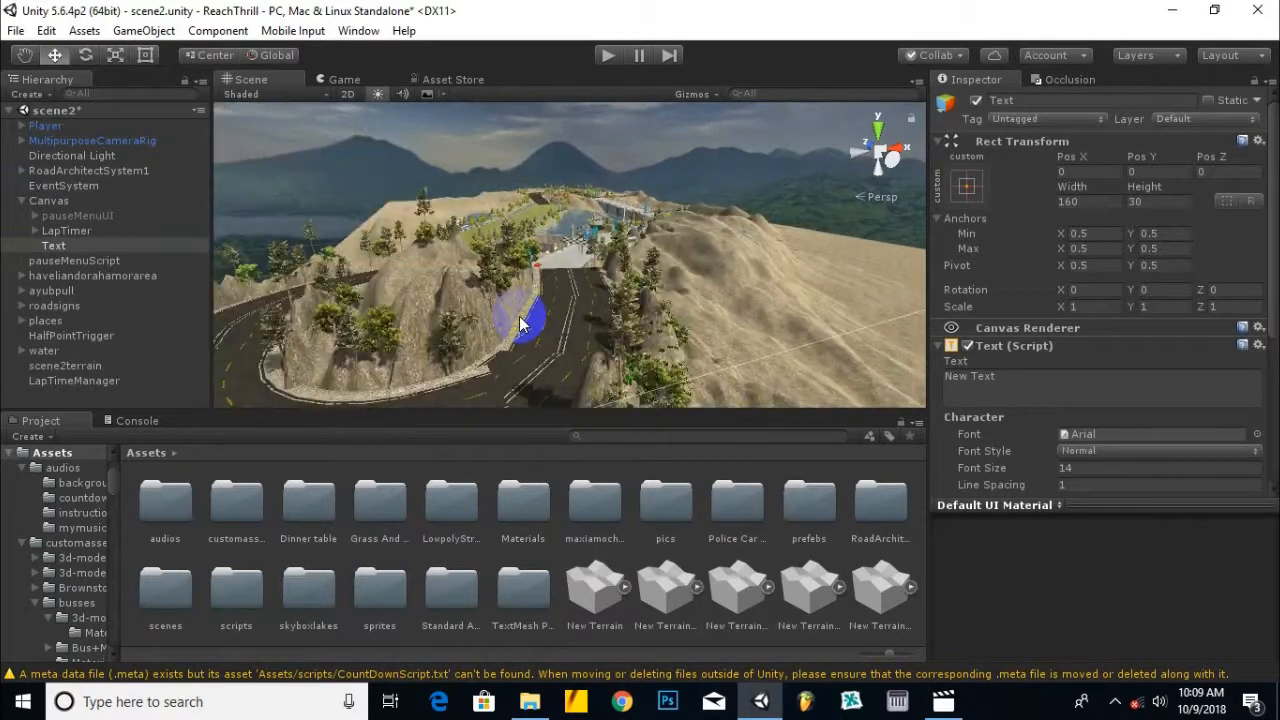
{"action": "middle_click_drag", "start_coordinate": [618, 311], "coordinate": [500, 362]}
{"action": "scroll", "coordinate": [506, 318], "scroll_direction": "up", "scroll_amount": 4}
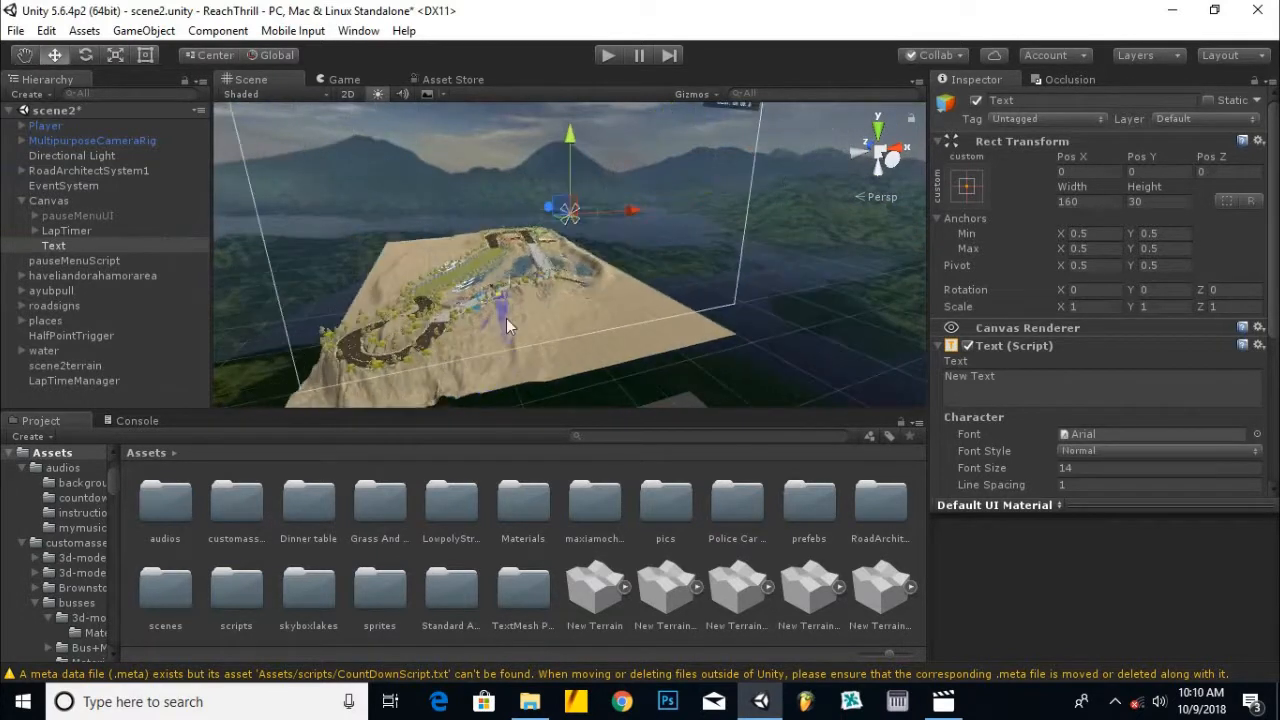
{"action": "middle_click_drag", "start_coordinate": [607, 179], "coordinate": [615, 241]}
{"action": "scroll", "coordinate": [543, 267], "scroll_direction": "up", "scroll_amount": 5}
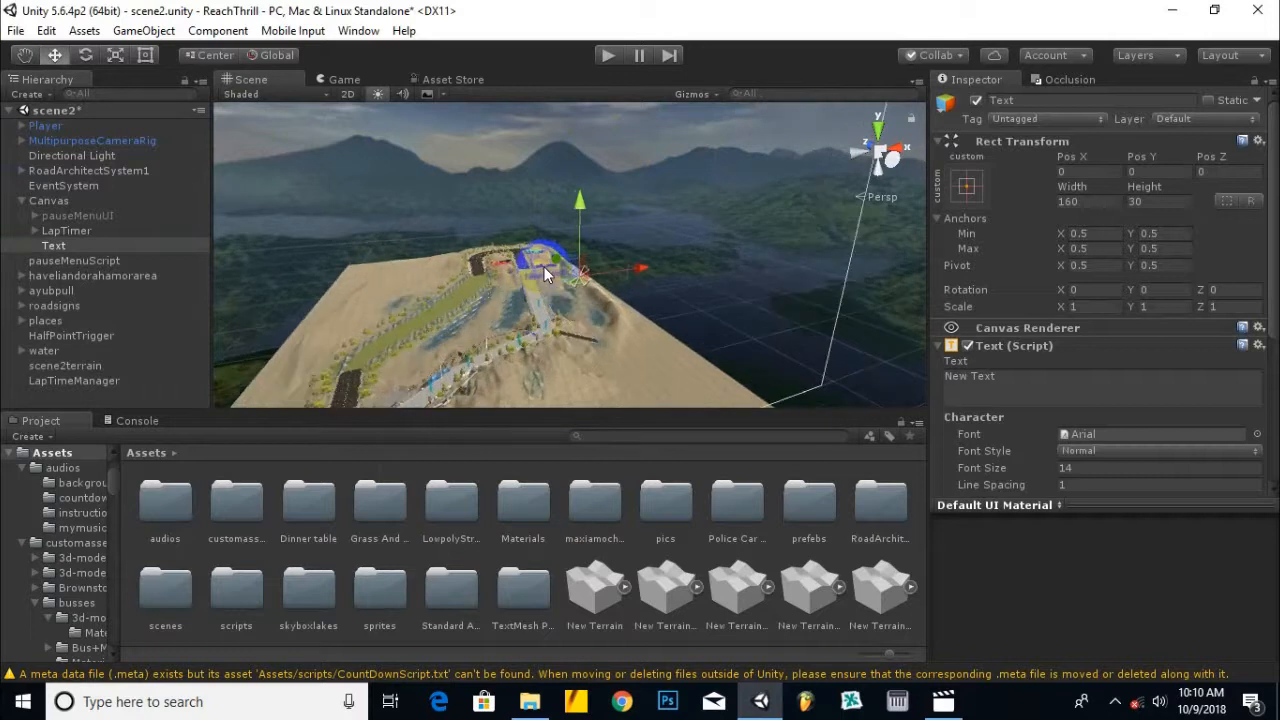
{"action": "scroll", "coordinate": [534, 269], "scroll_direction": "up", "scroll_amount": 2}
{"action": "left_click_drag", "start_coordinate": [589, 303], "coordinate": [514, 257], "text": "alt"}
{"action": "left_click_drag", "start_coordinate": [1064, 400], "coordinate": [876, 395]}
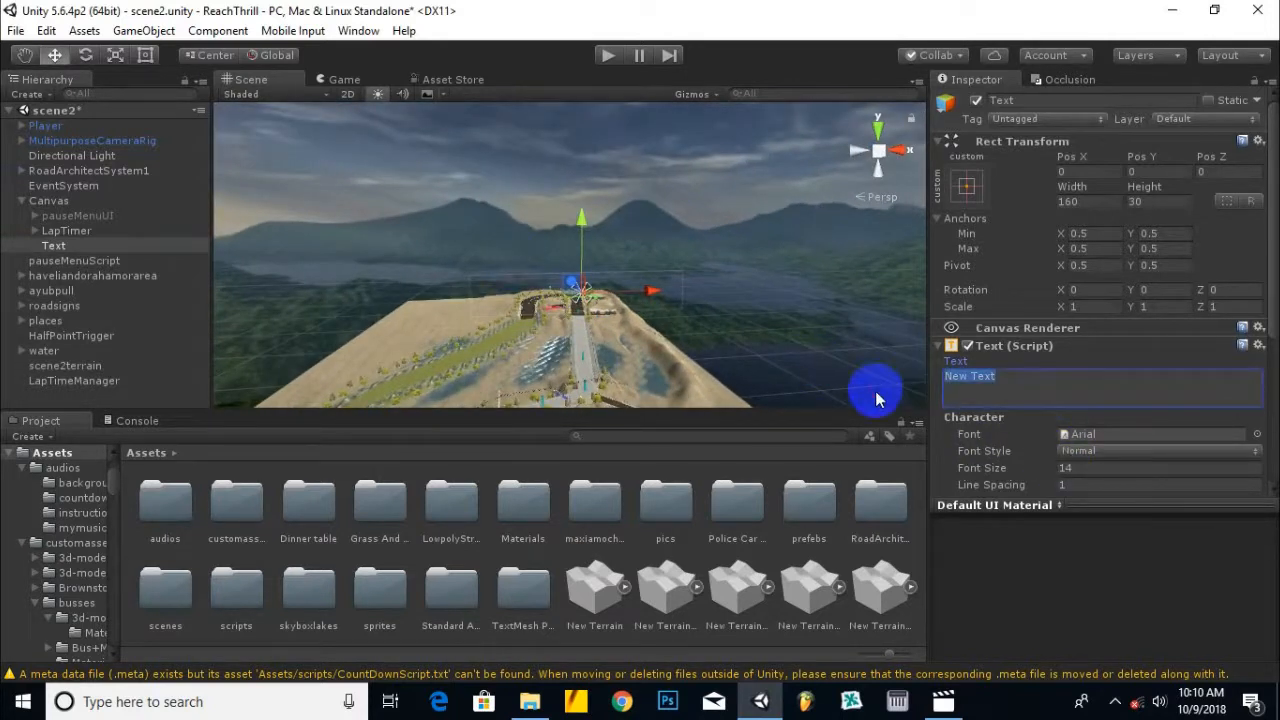
{"action": "type", "text": "3"}
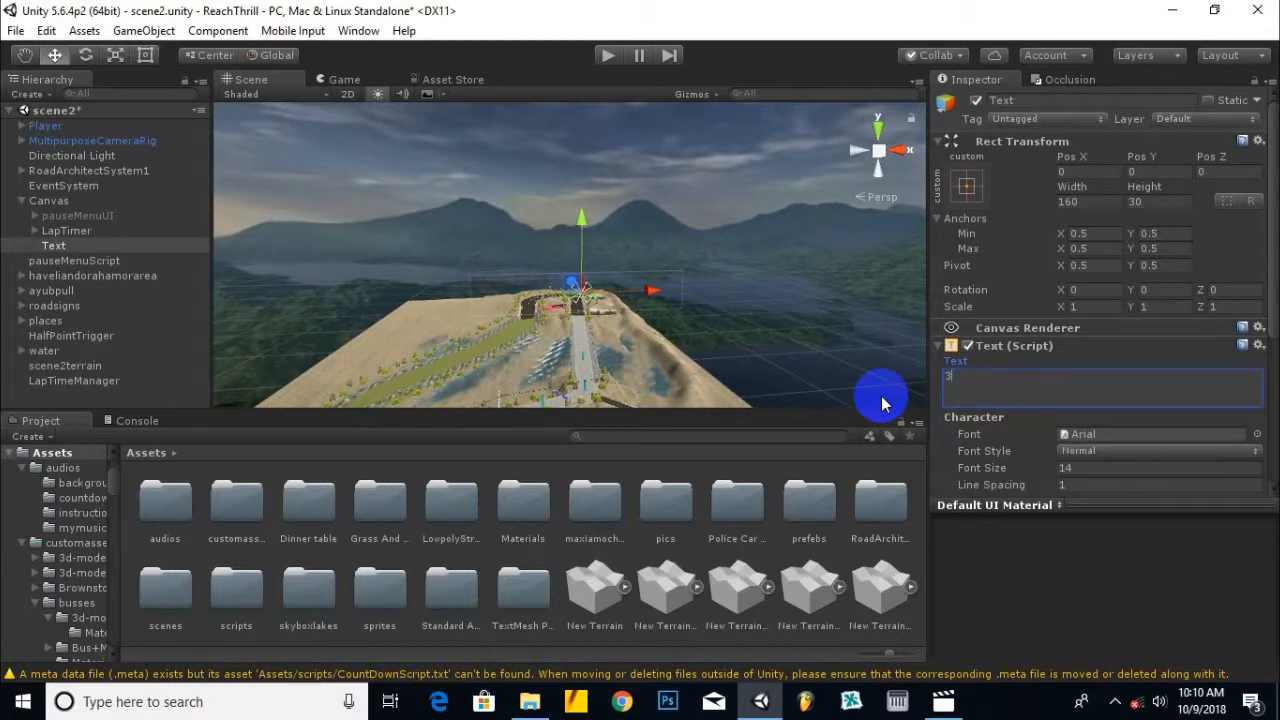
Set the text's font style to Bold and its font size to 150.
{"action": "left_click", "coordinate": [1104, 450]}
{"action": "left_click", "coordinate": [1100, 491]}
{"action": "left_click", "coordinate": [1000, 468]}
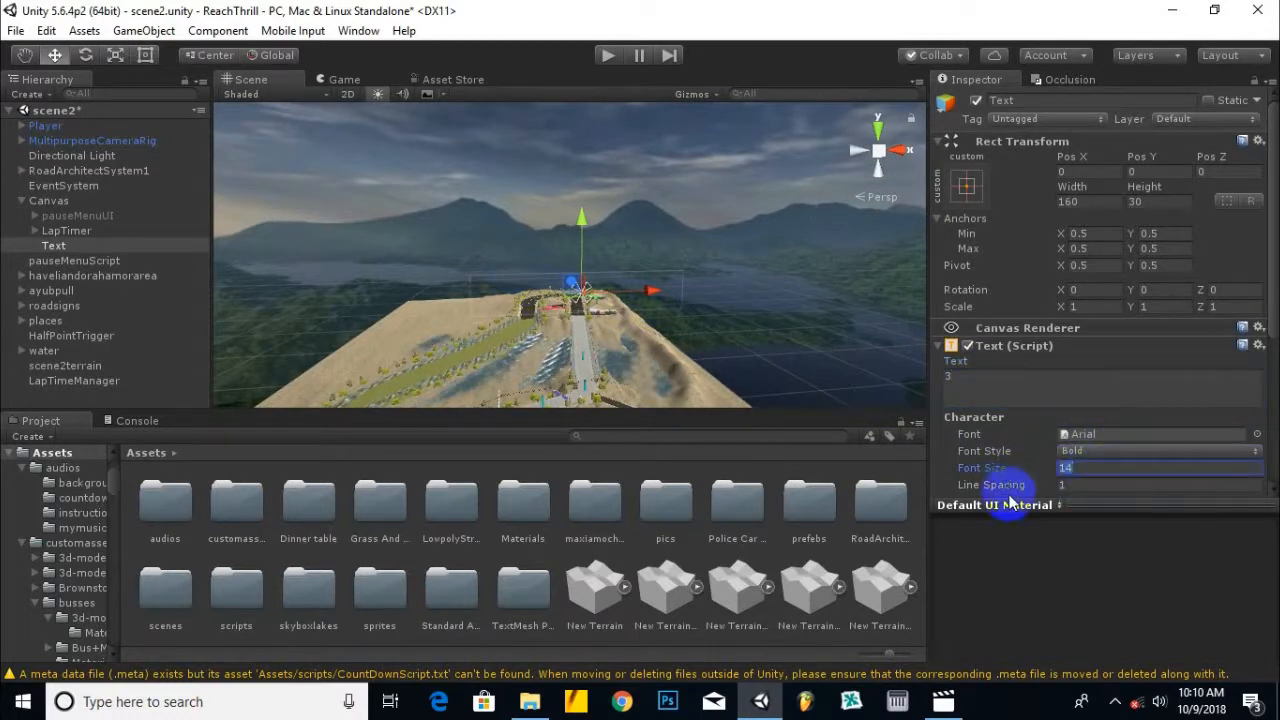
{"action": "type", "text": "150"}
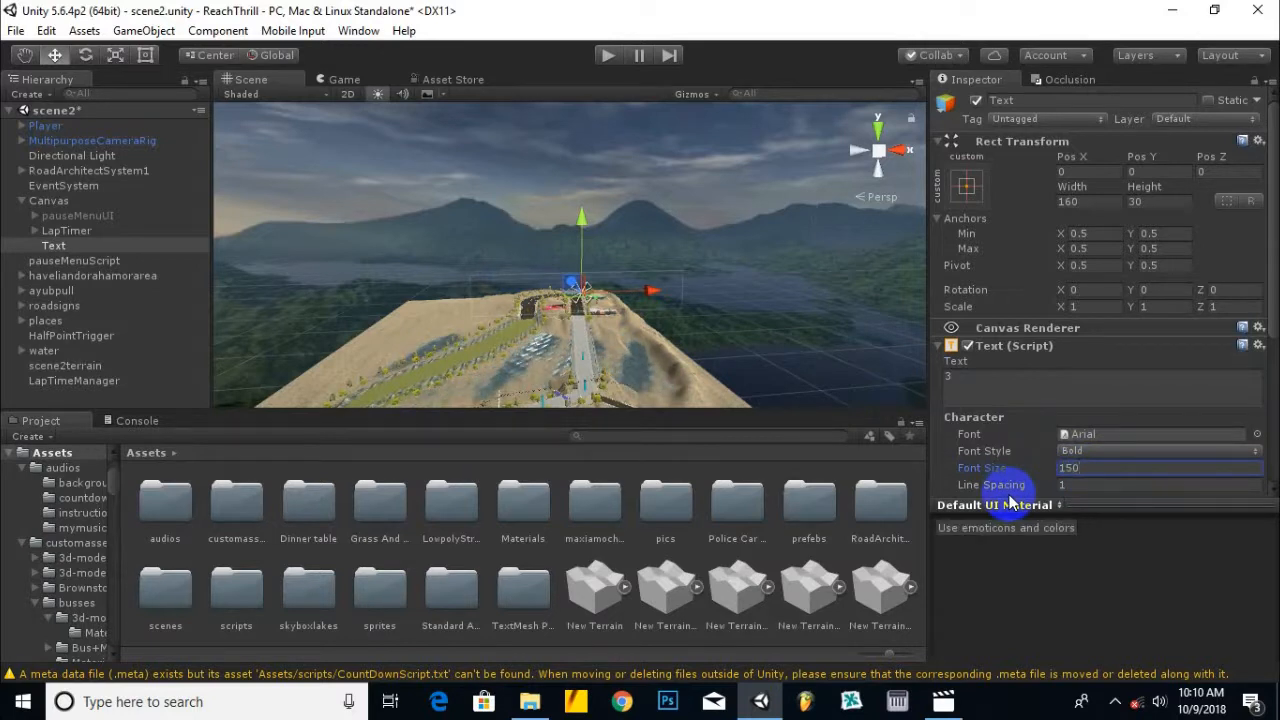
With the Rect tool, enlarge the text box to about 400 by 295 and move it to about X 154, Y -58, centring the digit.
{"action": "left_click", "coordinate": [145, 55]}
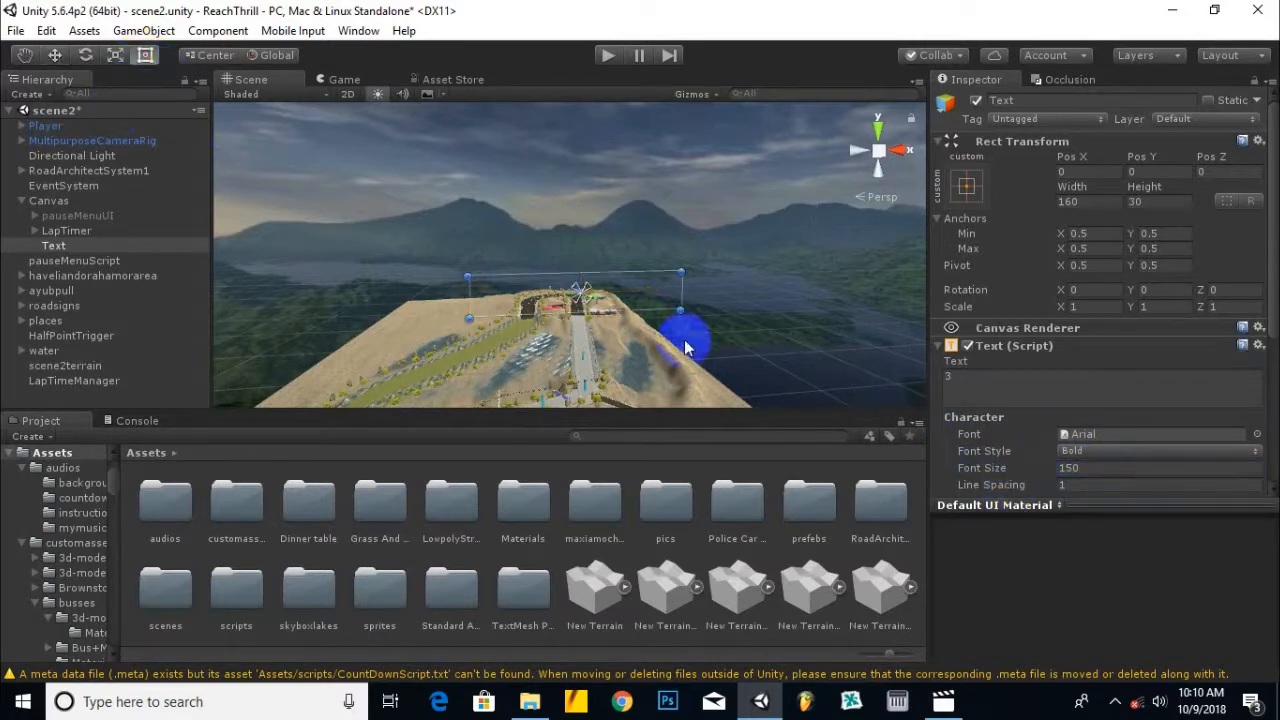
{"action": "left_click_drag", "start_coordinate": [680, 309], "coordinate": [797, 420]}
{"action": "scroll", "coordinate": [584, 276], "scroll_direction": "down", "scroll_amount": 4}
{"action": "scroll", "coordinate": [584, 276], "scroll_direction": "down", "scroll_amount": 3}
{"action": "left_click_drag", "start_coordinate": [527, 258], "coordinate": [461, 176]}
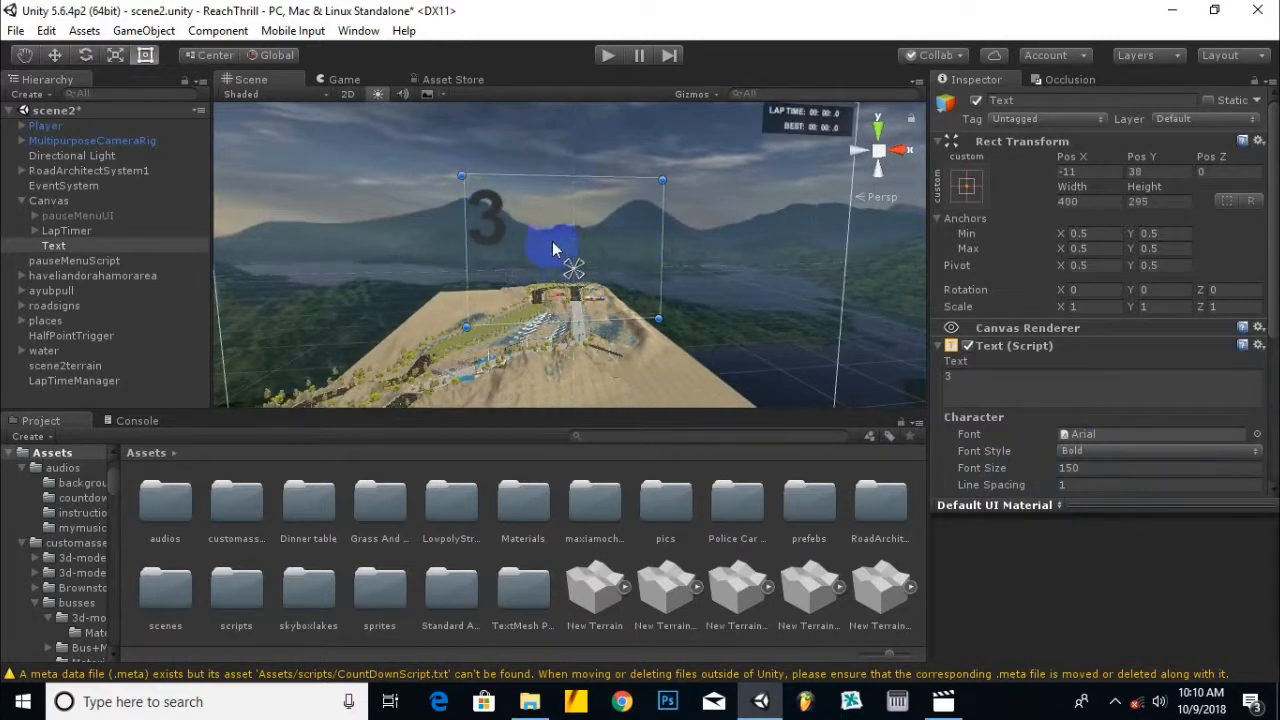
{"action": "left_click_drag", "start_coordinate": [497, 226], "coordinate": [572, 272]}
{"action": "scroll", "coordinate": [540, 280], "scroll_direction": "down", "scroll_amount": 4}
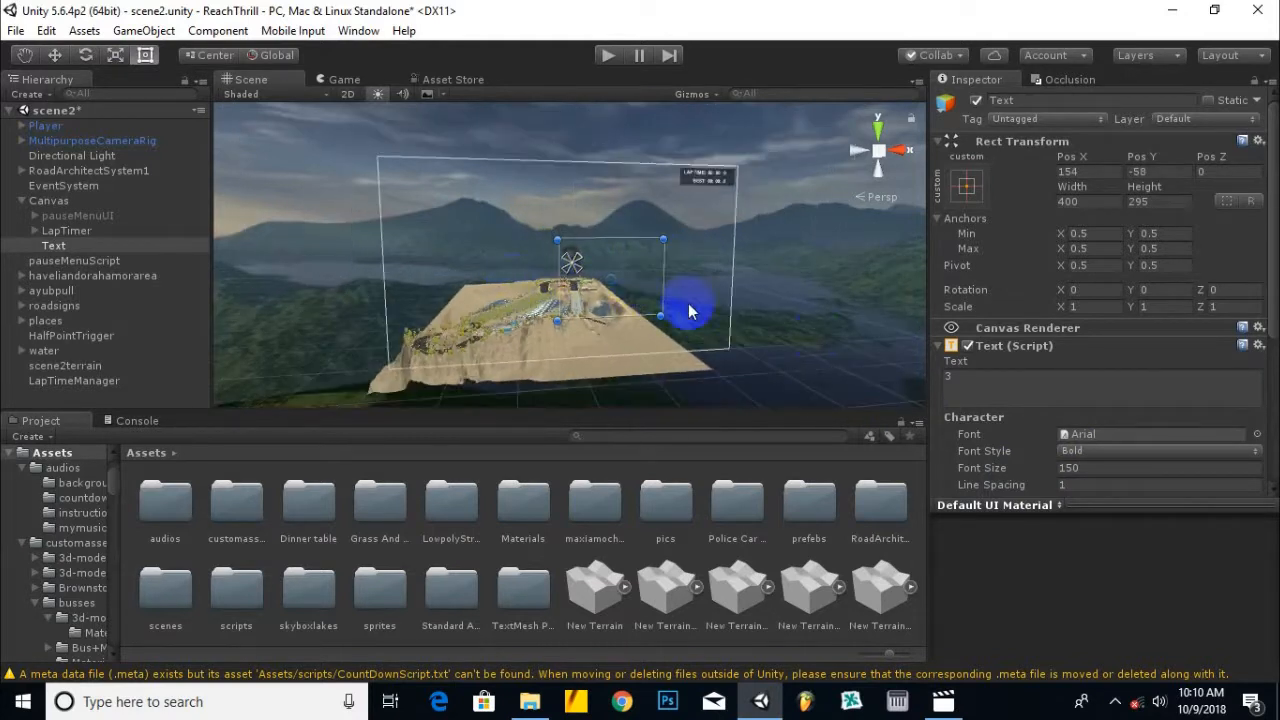
Set the text's colour to white (FFFFFFFF).
{"action": "scroll", "coordinate": [1105, 460], "scroll_direction": "down", "scroll_amount": 3}
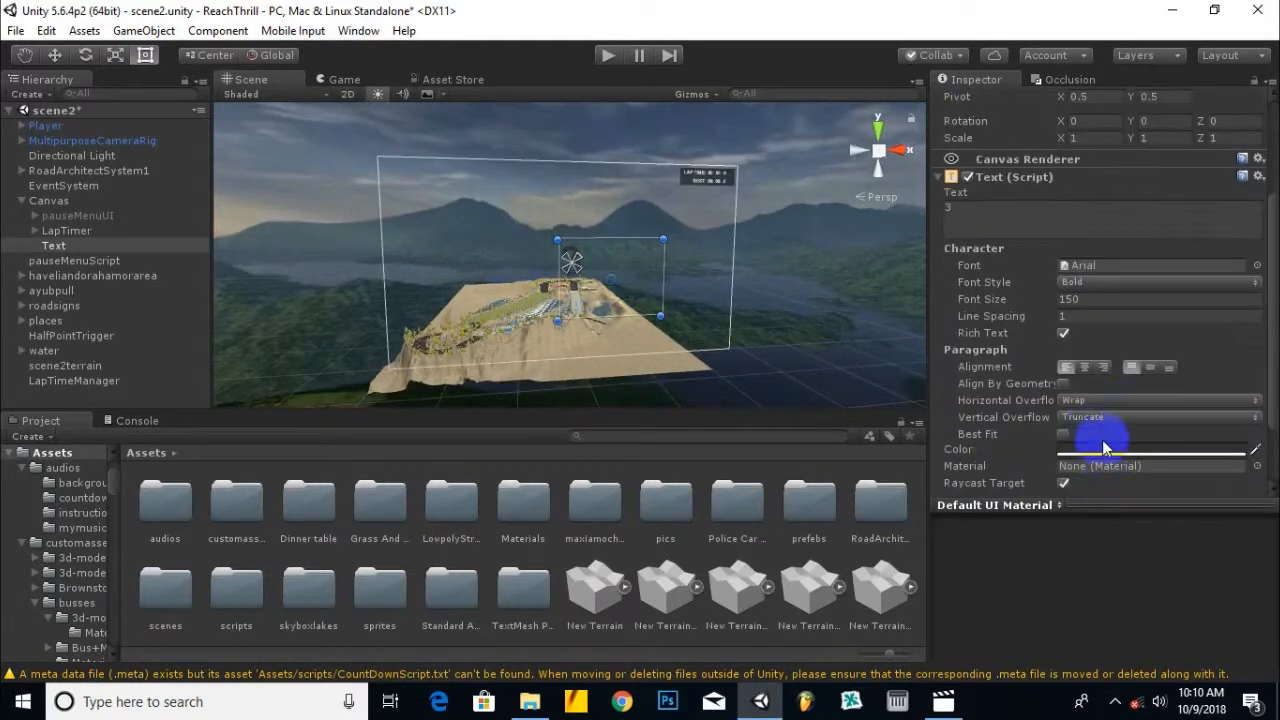
{"action": "left_click", "coordinate": [1102, 449]}
{"action": "left_click_drag", "start_coordinate": [784, 317], "coordinate": [707, 280]}
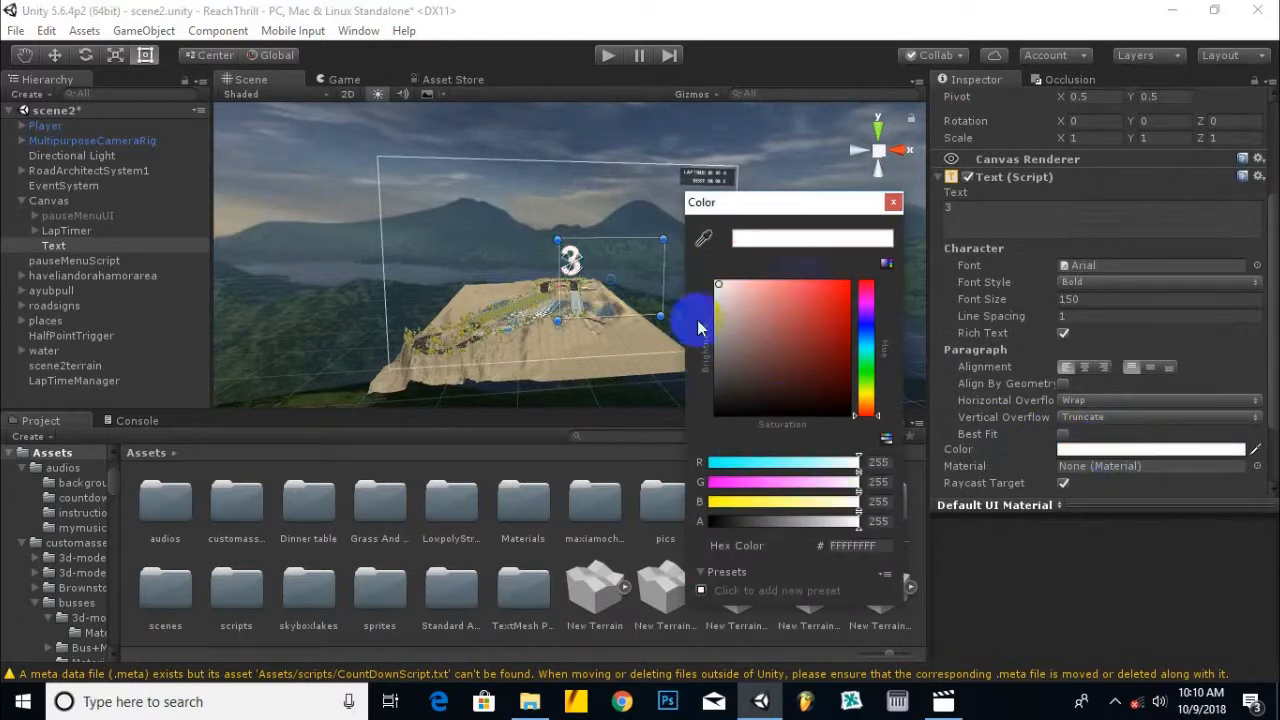
{"action": "left_click", "coordinate": [893, 204]}
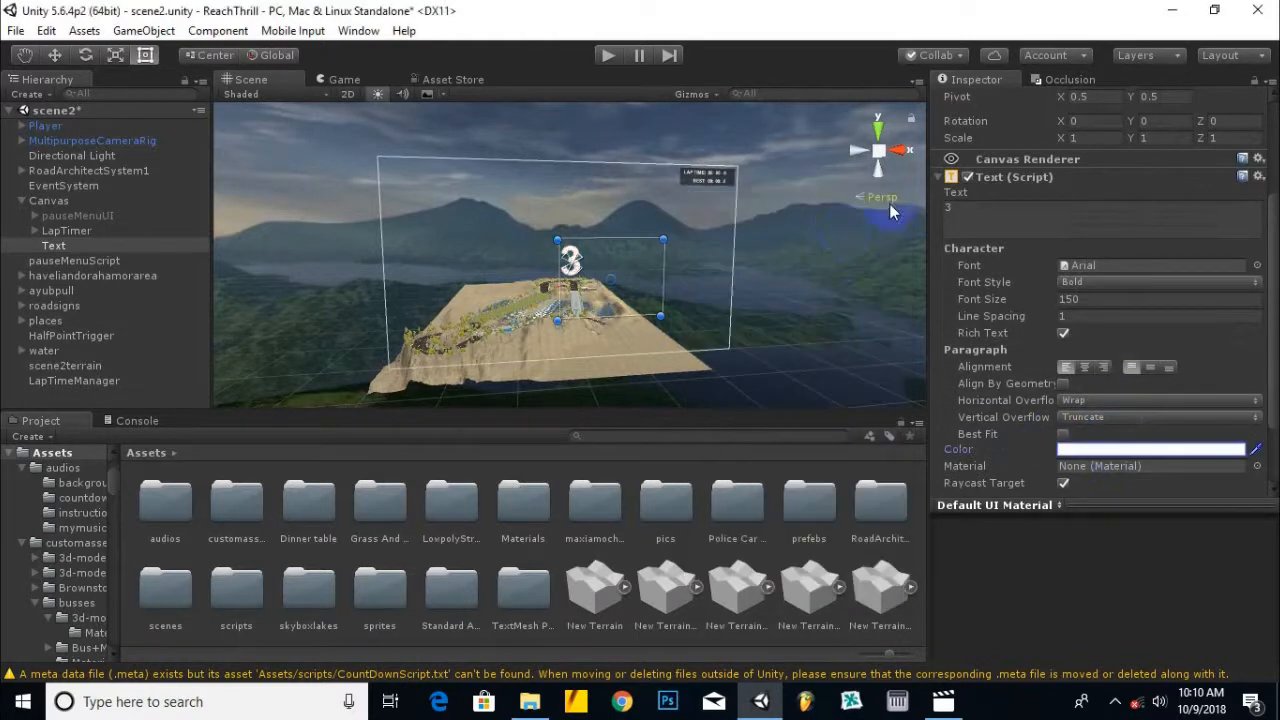
Set the text's font size to 200 and narrow its box around the digit, nudging it slightly upward on the canvas.
{"action": "left_click", "coordinate": [1050, 302]}
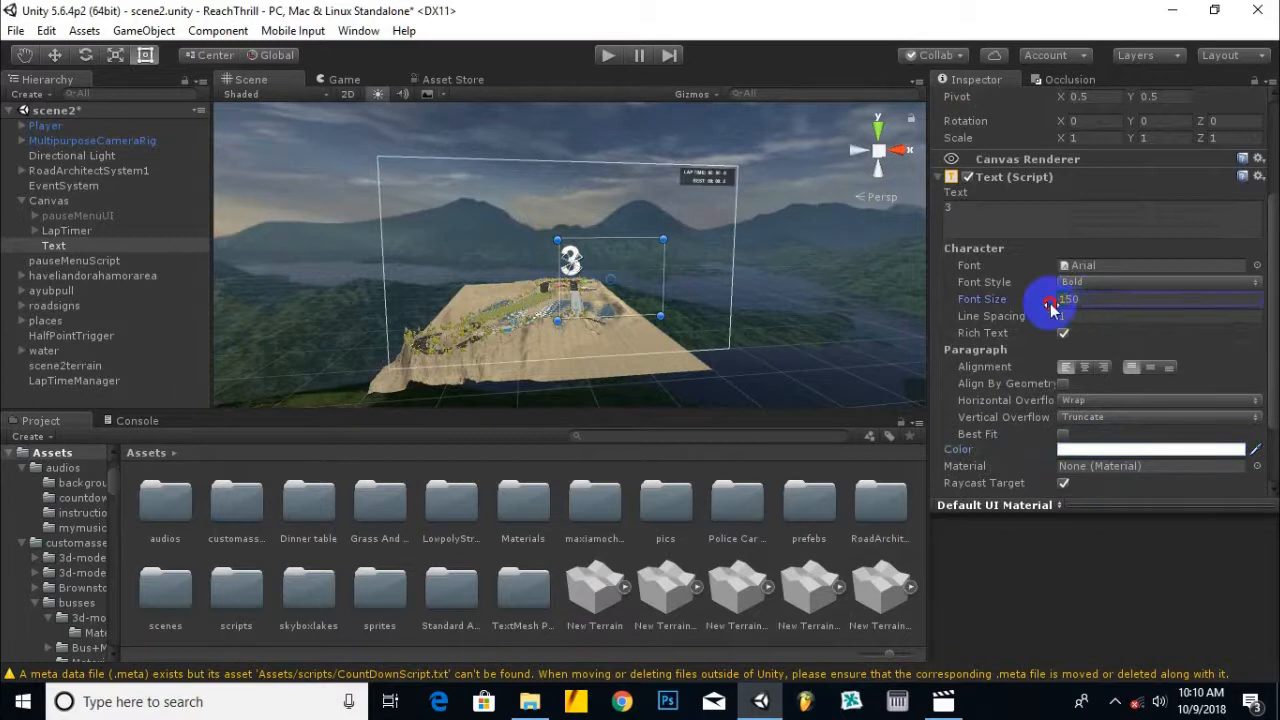
{"action": "type", "text": "250"}
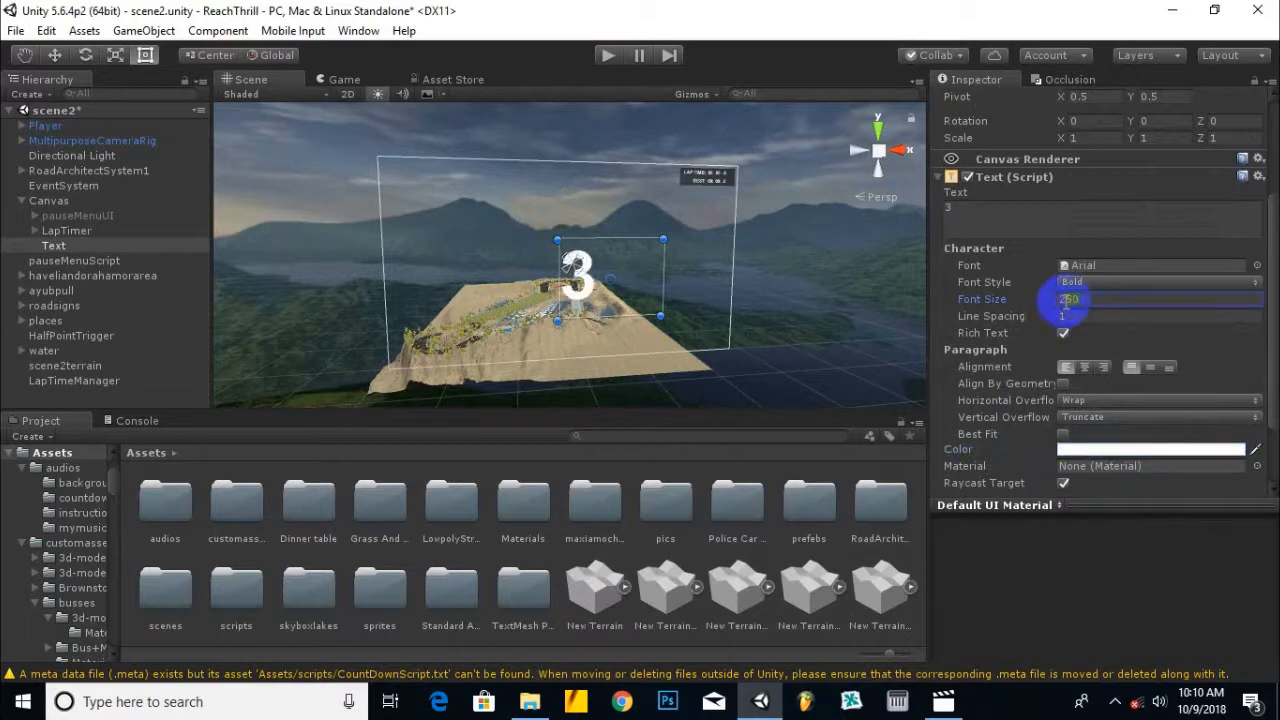
{"action": "type", "text": "200"}
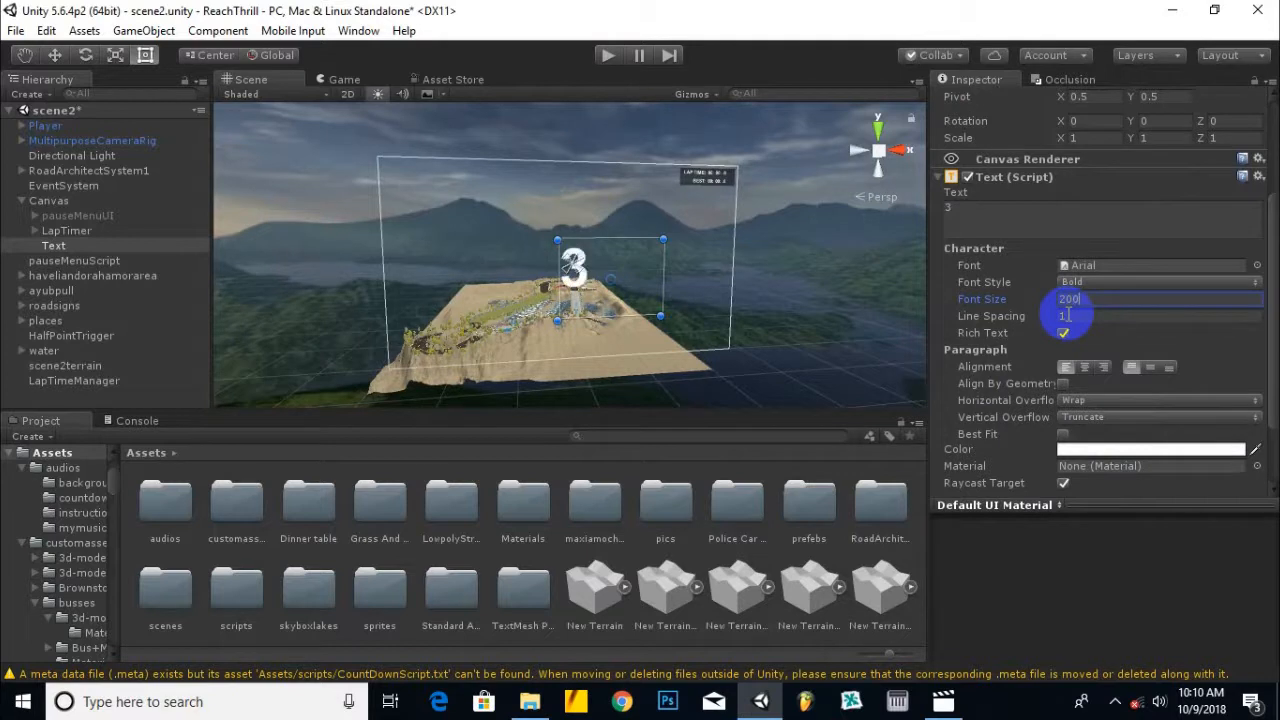
{"action": "left_click_drag", "start_coordinate": [660, 316], "coordinate": [606, 313]}
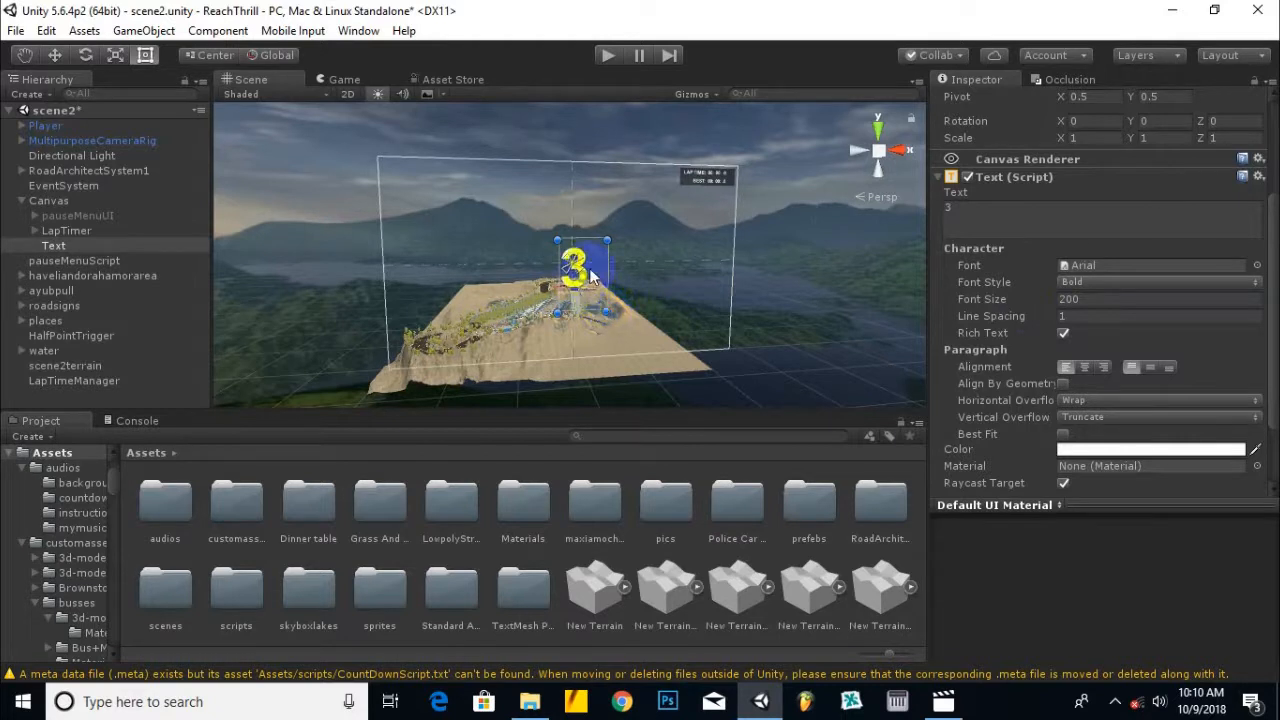
{"action": "left_click_drag", "start_coordinate": [583, 260], "coordinate": [583, 251]}
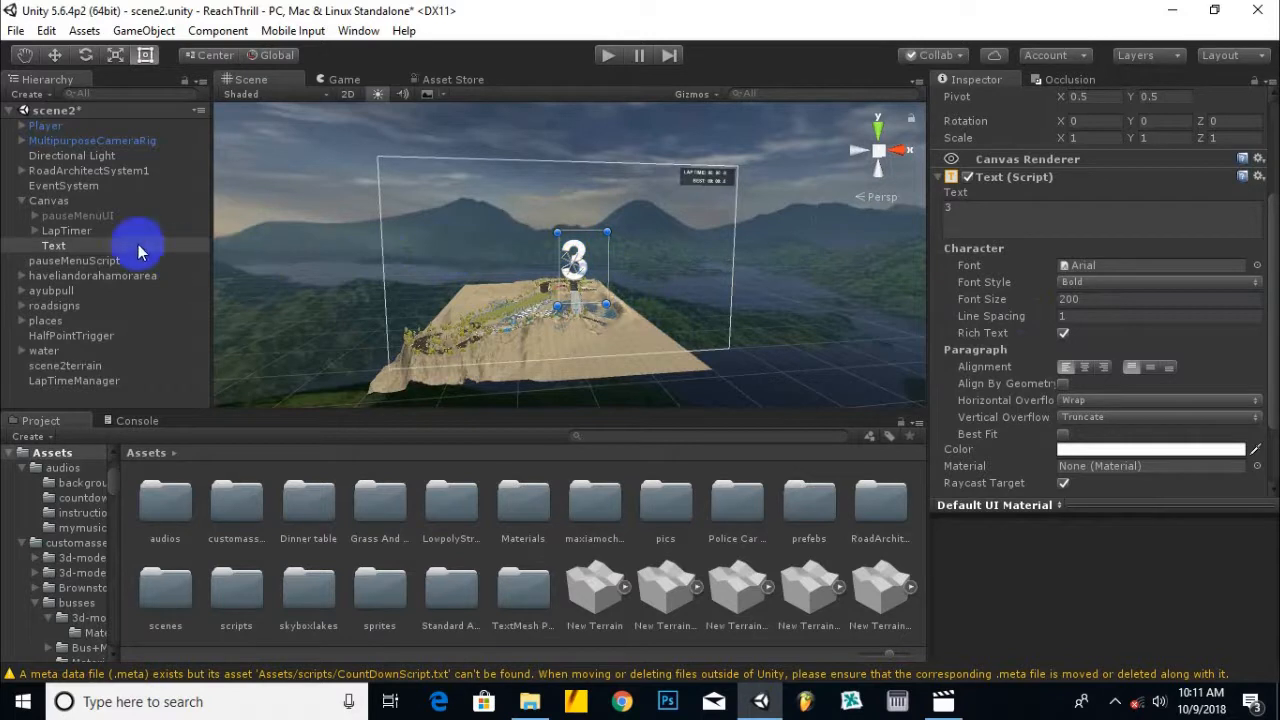
Rename the Text object under Canvas to CountDown.
{"action": "right_click", "coordinate": [50, 245]}
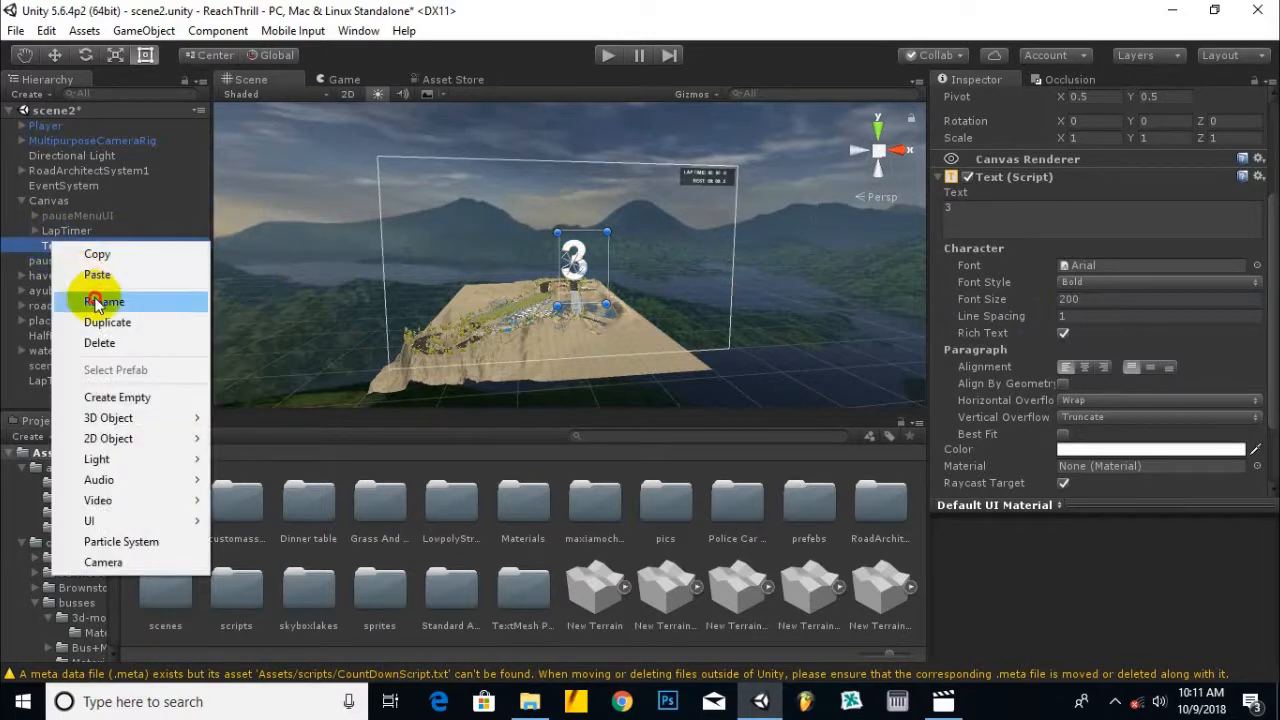
{"action": "left_click", "coordinate": [97, 298]}
{"action": "type", "text": "Co"}
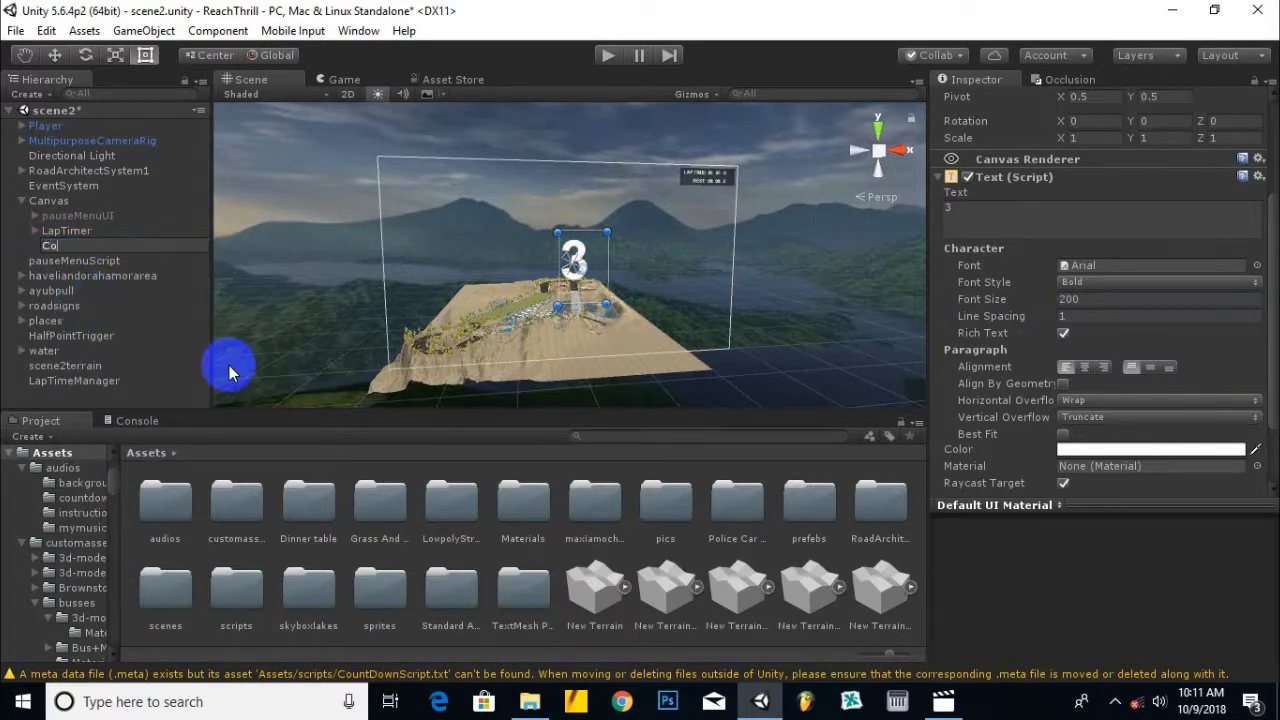
{"action": "type", "text": "untDown"}
{"action": "key", "text": "Return"}
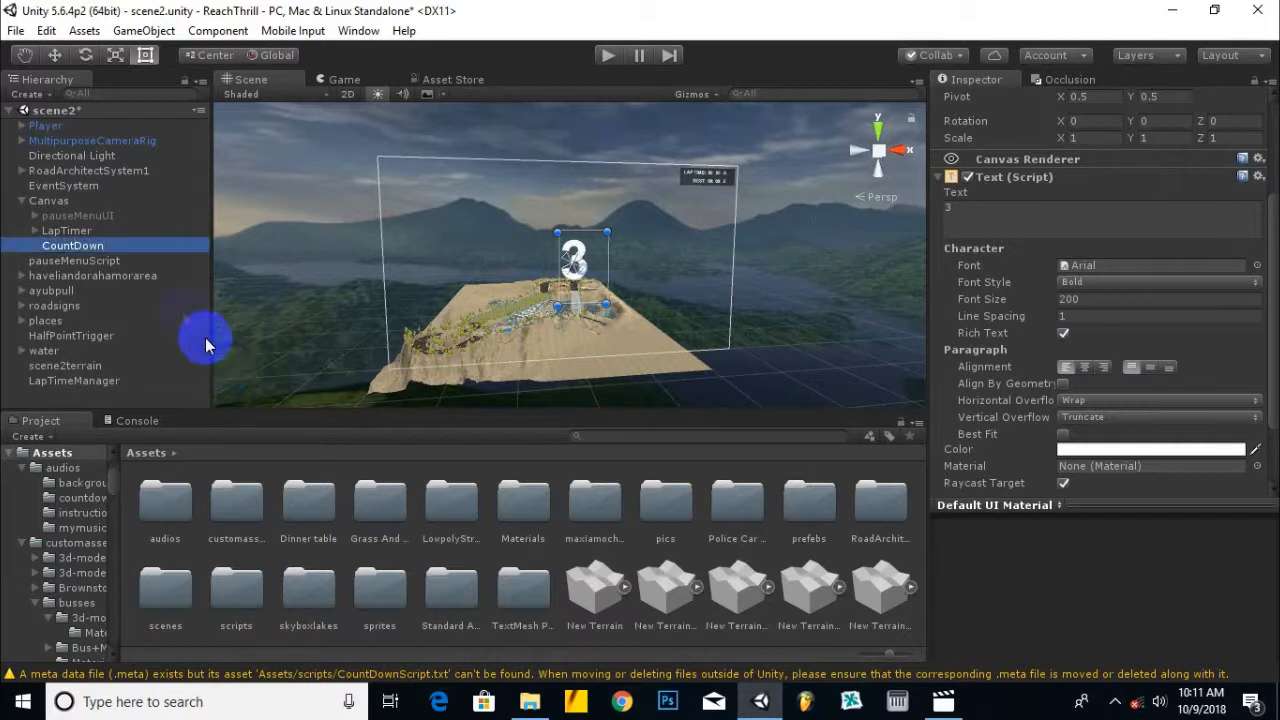
Run the game to check how the countdown digit appears over the race view, and stop it again.
{"action": "left_click", "coordinate": [610, 56]}
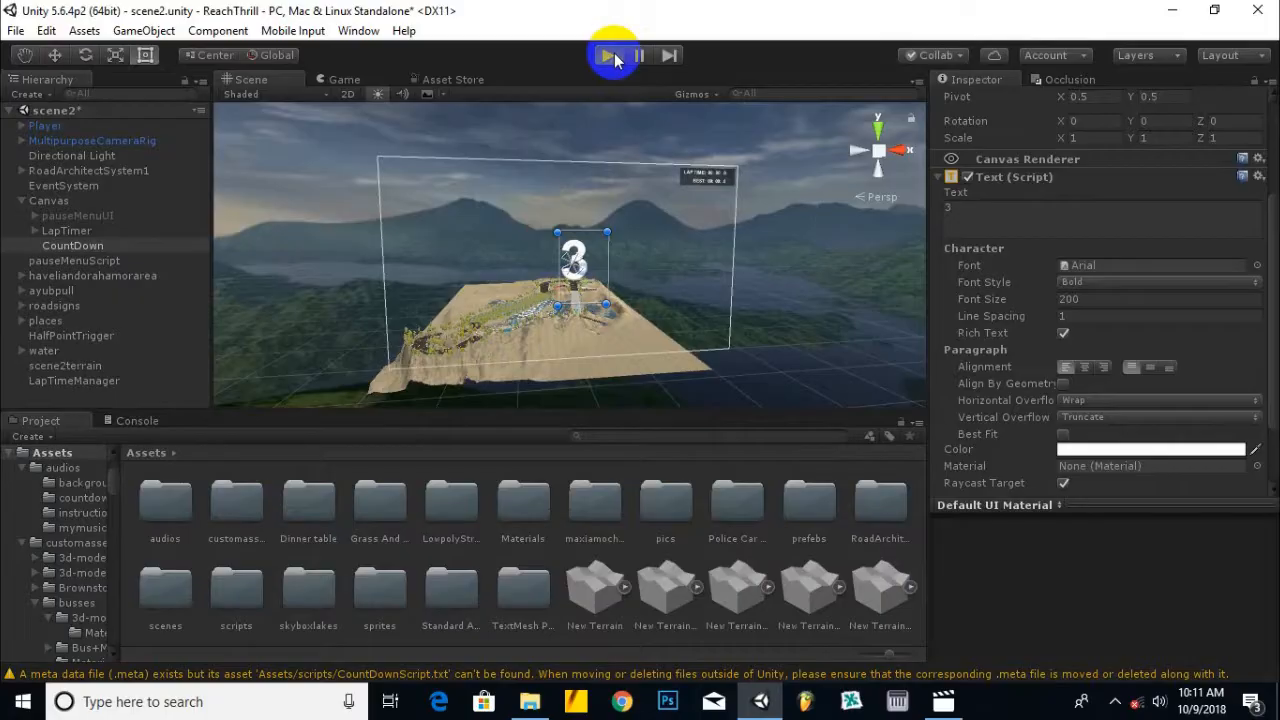
{"action": "left_click", "coordinate": [610, 56]}
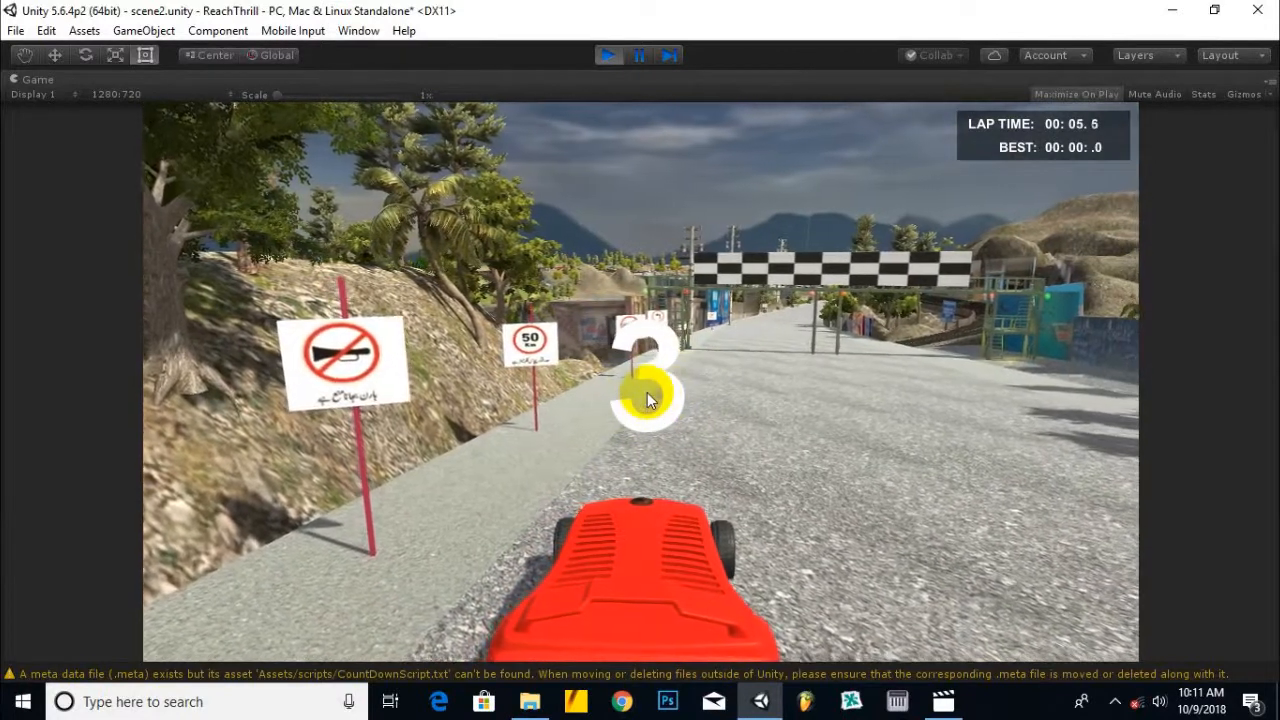
{"action": "left_click", "coordinate": [606, 57]}
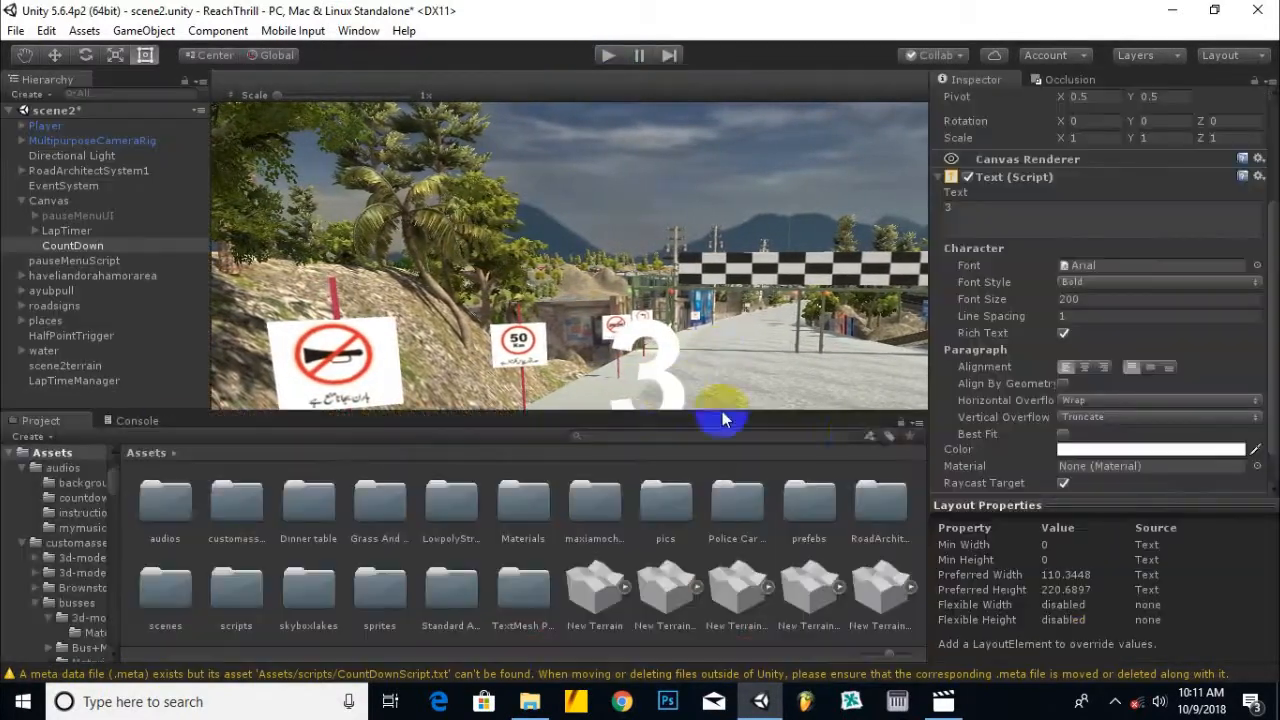
Set the CountDown text's colour to pure red (FF0000FF).
{"action": "left_click", "coordinate": [1100, 449]}
{"action": "left_click_drag", "start_coordinate": [714, 300], "coordinate": [882, 280]}
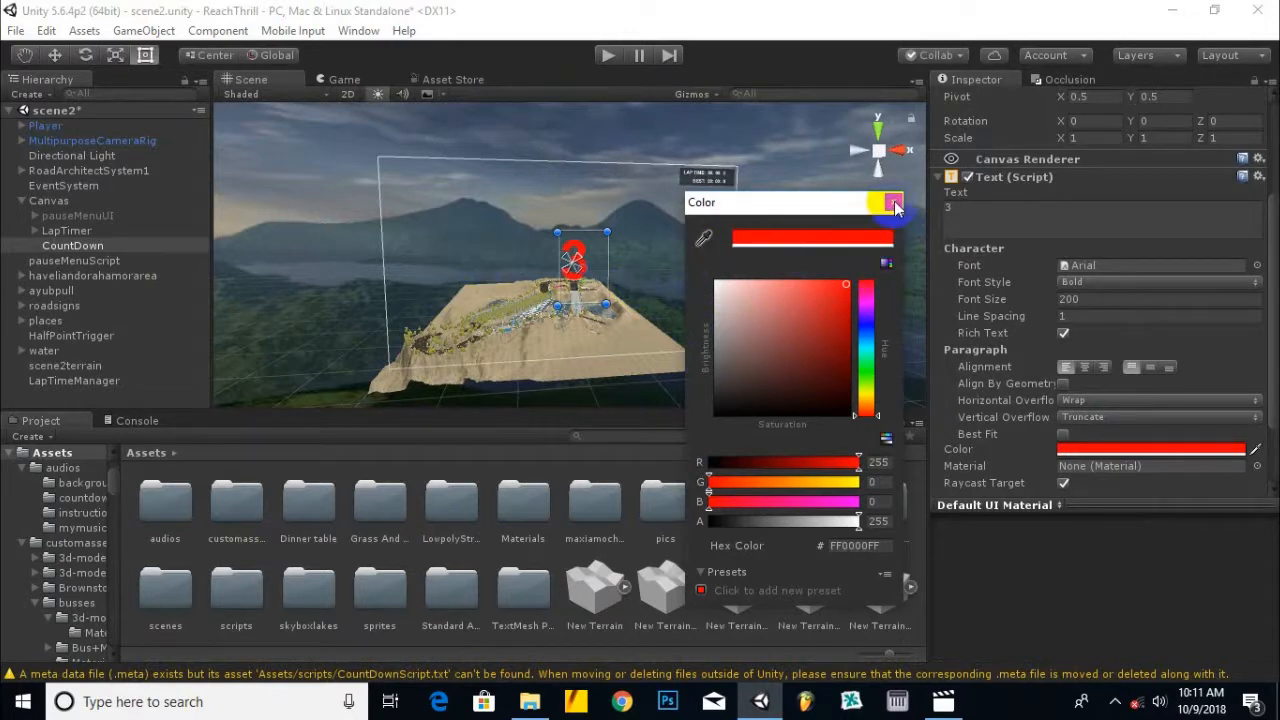
{"action": "left_click", "coordinate": [895, 207]}
{"action": "scroll", "coordinate": [652, 346], "scroll_direction": "up", "scroll_amount": 6}
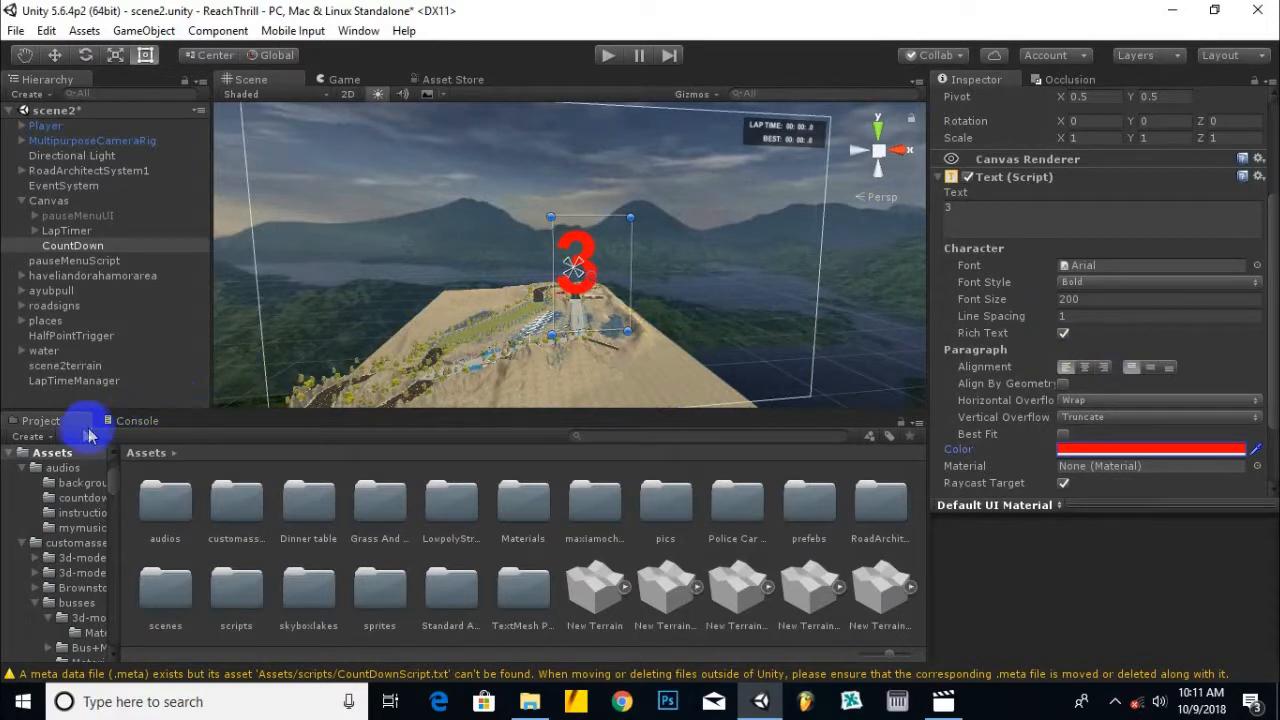
Add an Animation view beside the Project and Console views.
{"action": "left_click", "coordinate": [917, 428]}
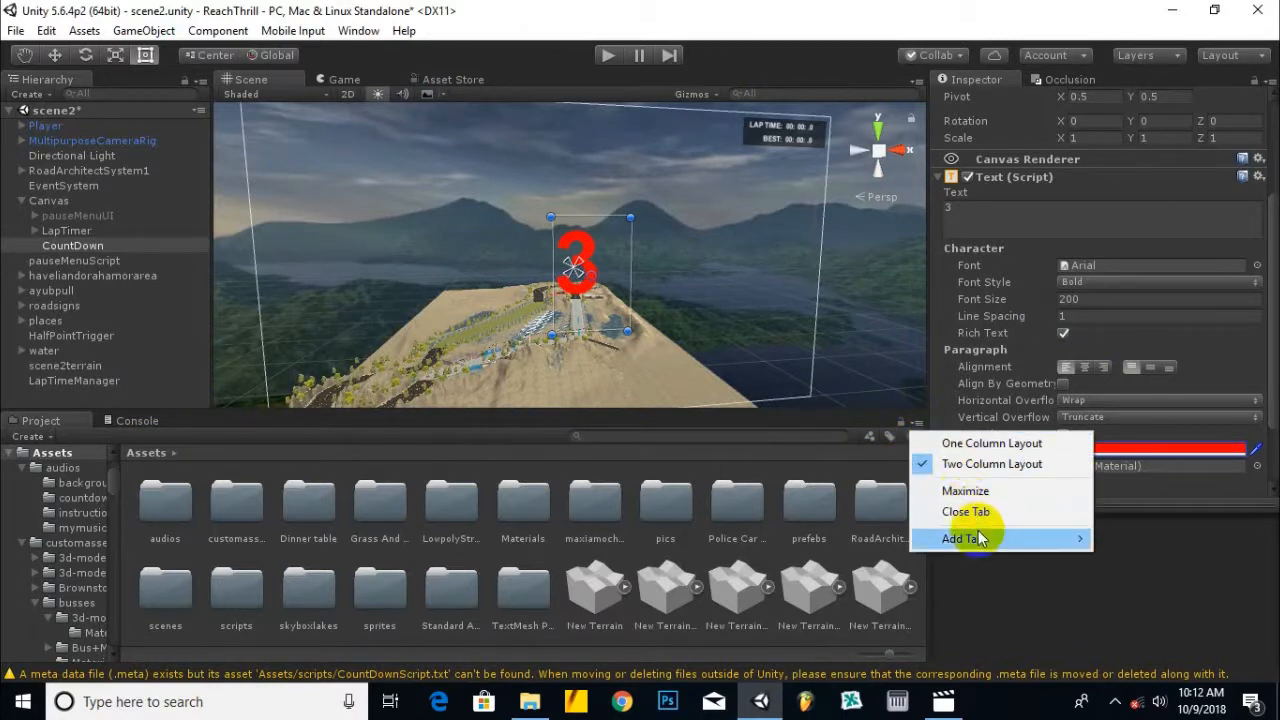
{"action": "mouse_move", "coordinate": [975, 538]}
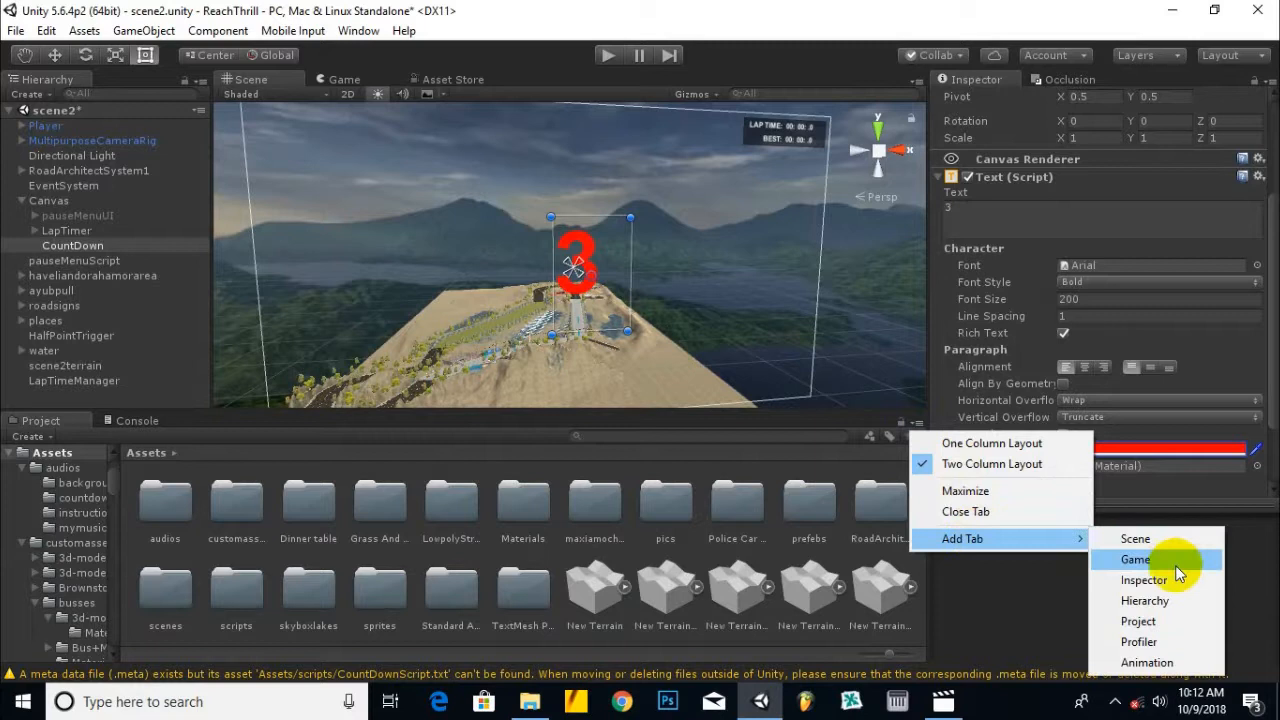
{"action": "left_click", "coordinate": [1162, 660]}
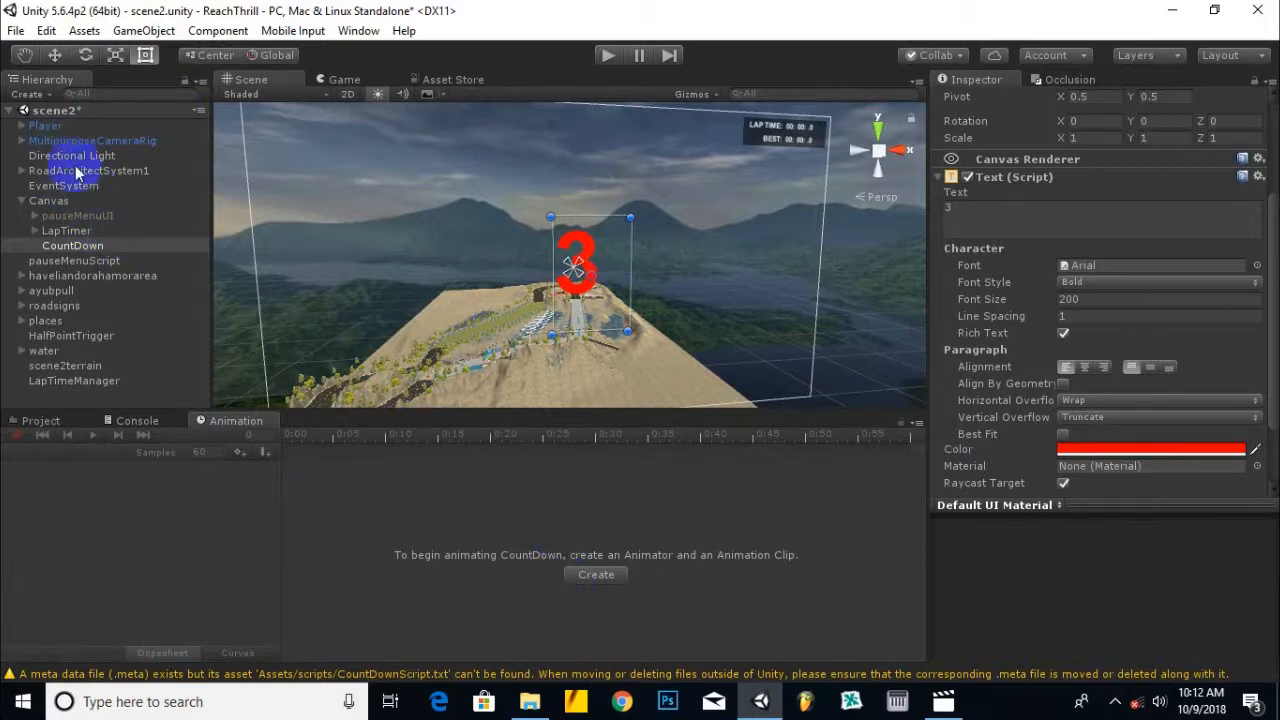
Start a new animation clip for the CountDown text and create an animations folder inside Assets to hold it.
{"action": "left_click", "coordinate": [92, 250]}
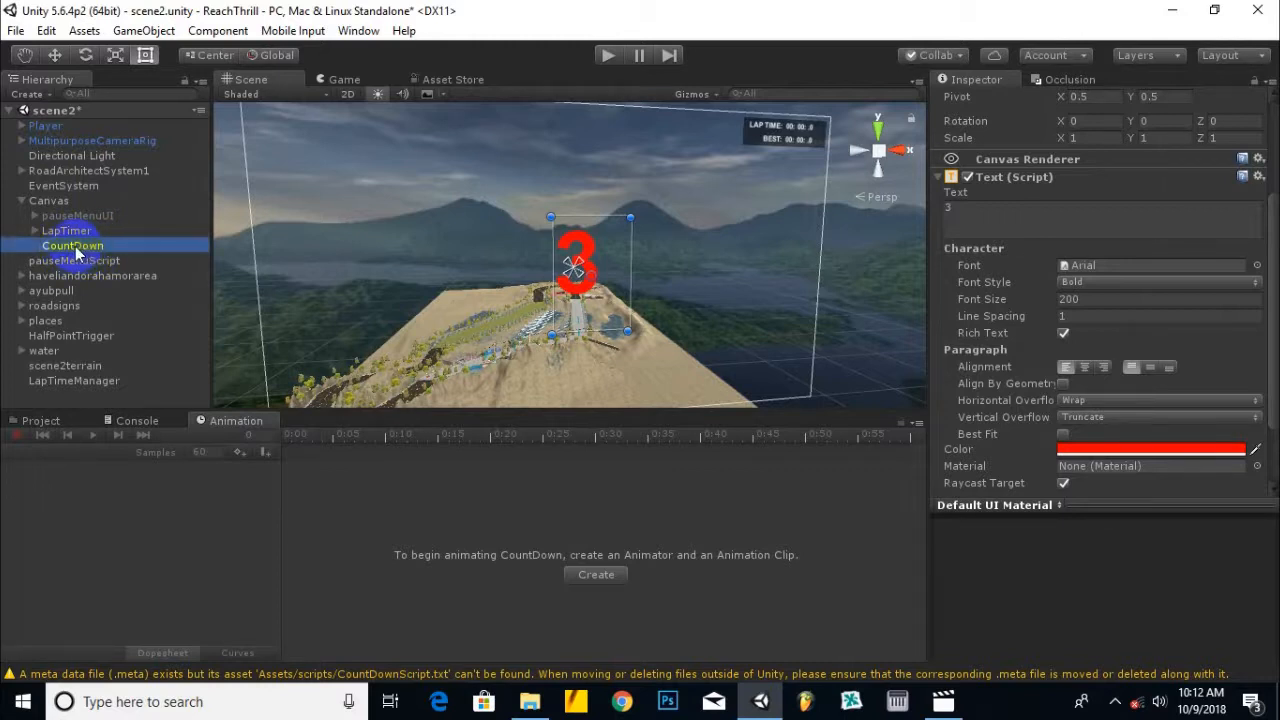
{"action": "left_click", "coordinate": [588, 577]}
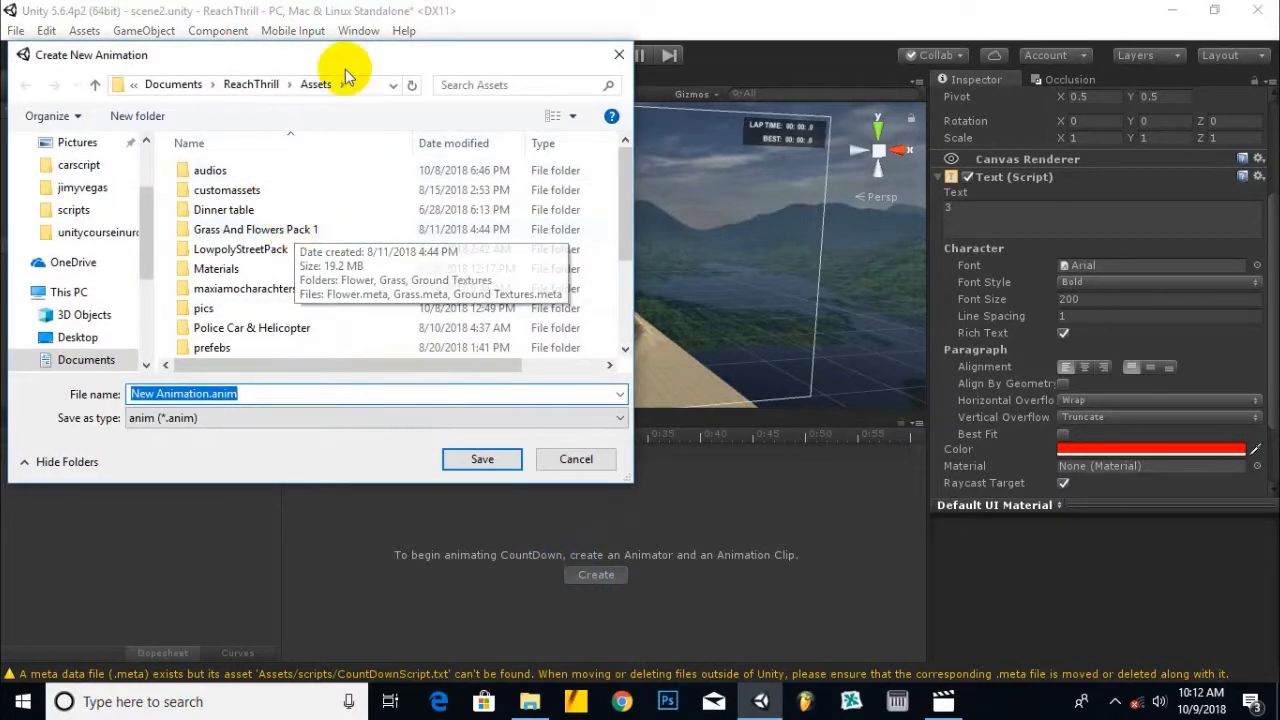
{"action": "scroll", "coordinate": [358, 268], "scroll_direction": "down", "scroll_amount": 3}
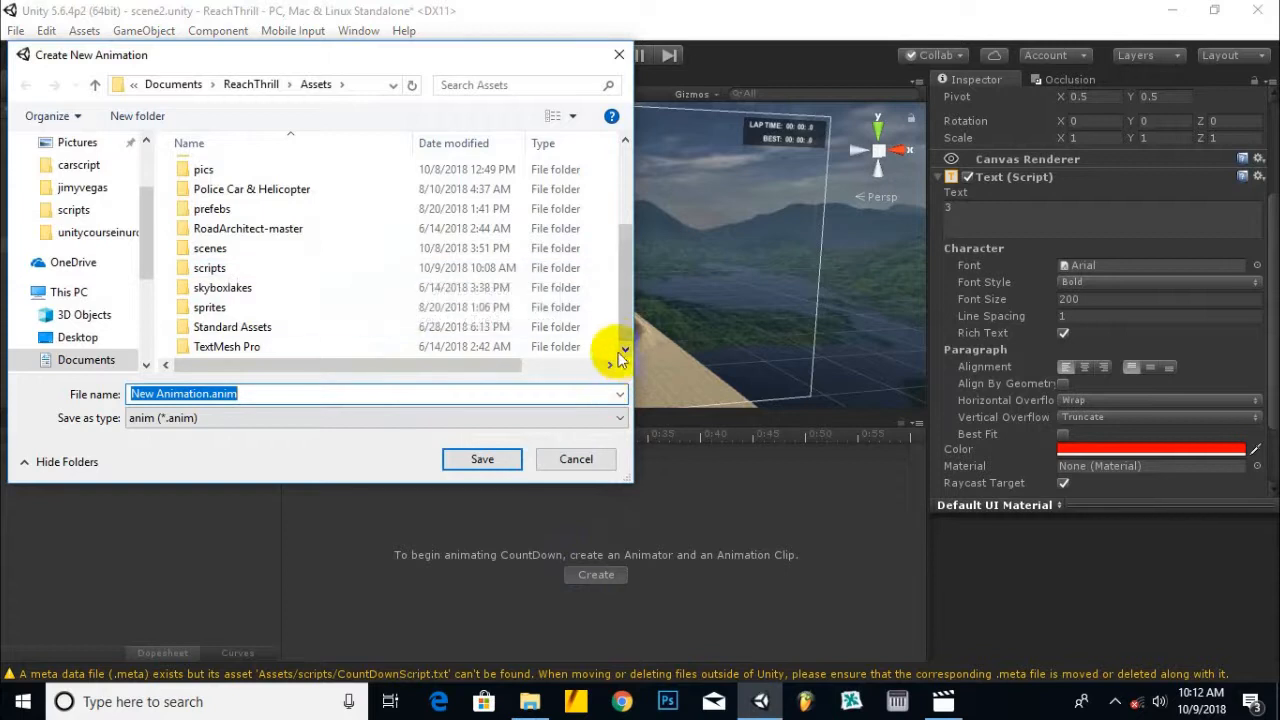
{"action": "right_click", "coordinate": [613, 330]}
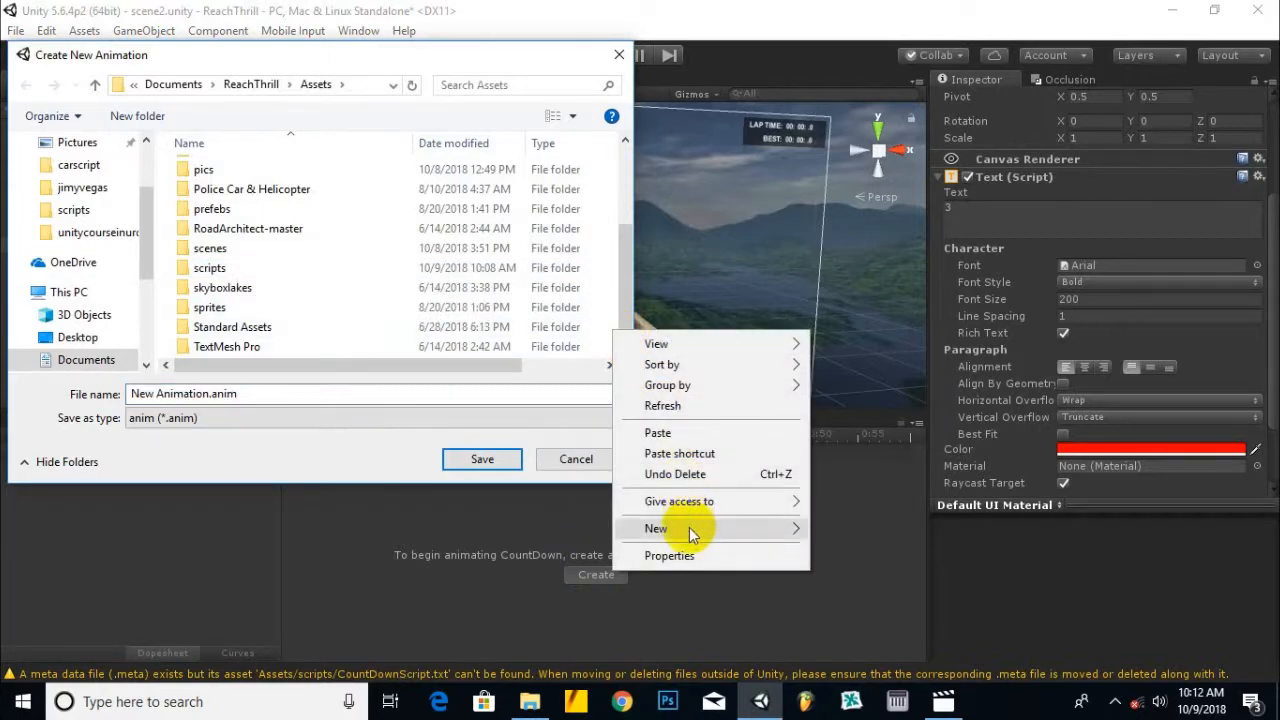
{"action": "mouse_move", "coordinate": [689, 527]}
{"action": "left_click", "coordinate": [880, 210]}
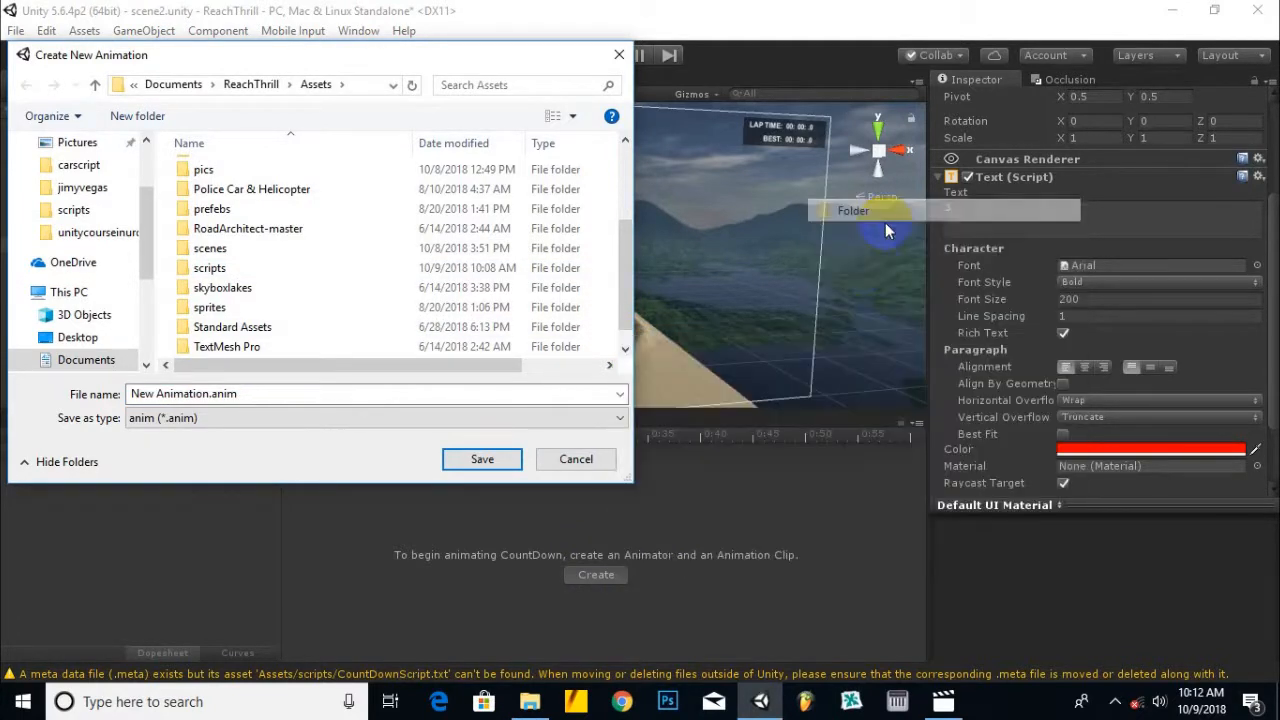
{"action": "type", "text": "animations"}
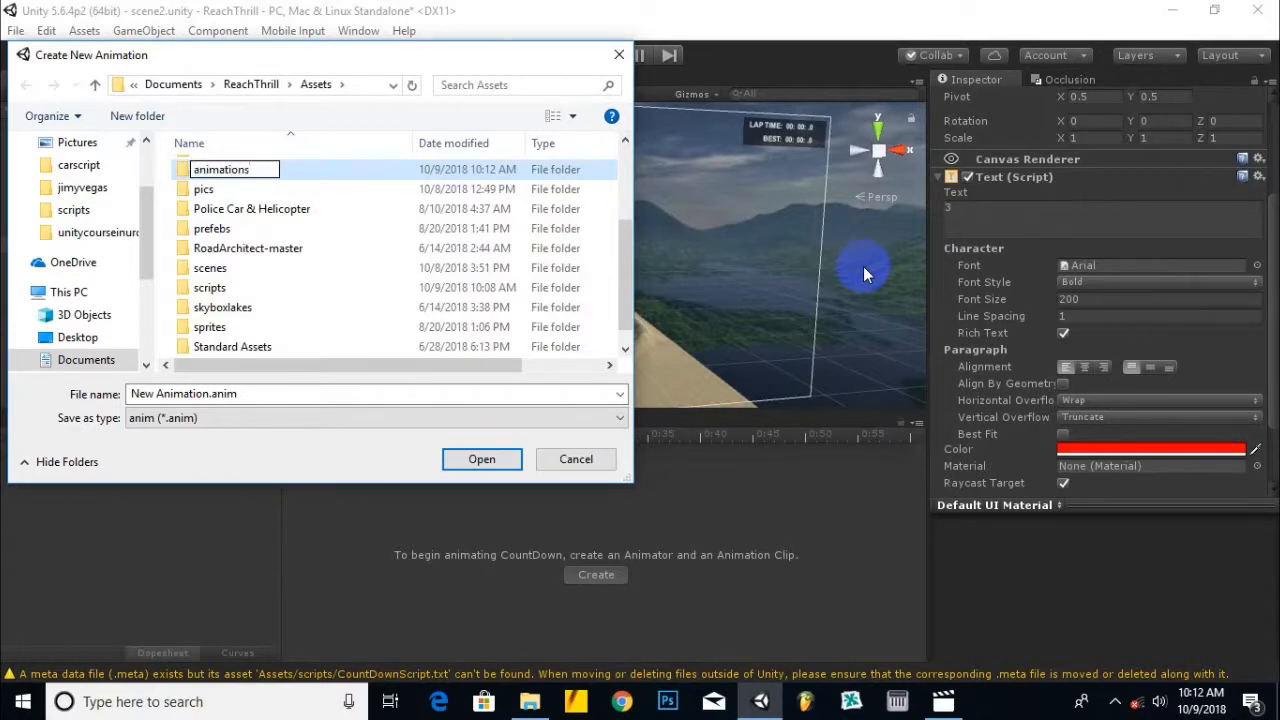
{"action": "key", "text": "Return"}
{"action": "key", "text": "Return"}
Save the new clip as CountDownAnim.anim in the animations folder.
{"action": "left_click_drag", "start_coordinate": [210, 394], "coordinate": [72, 395]}
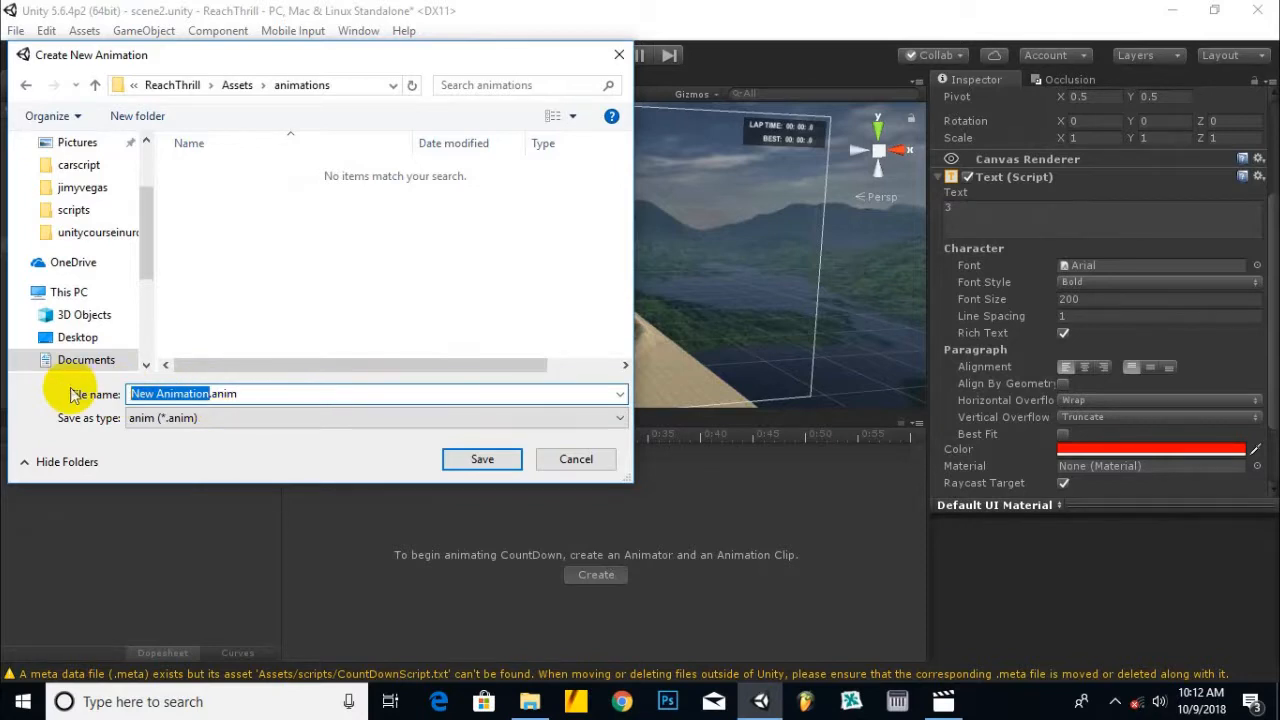
{"action": "type", "text": "CountDown"}
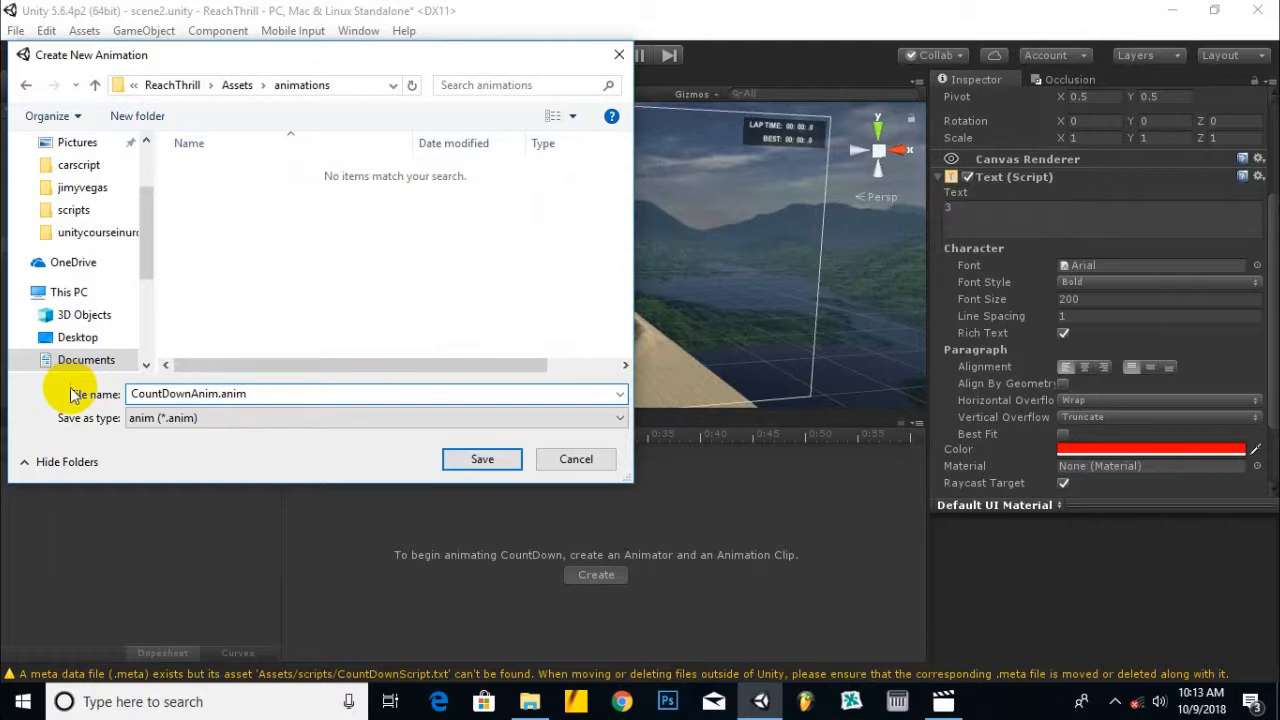
{"action": "left_click", "coordinate": [475, 461]}
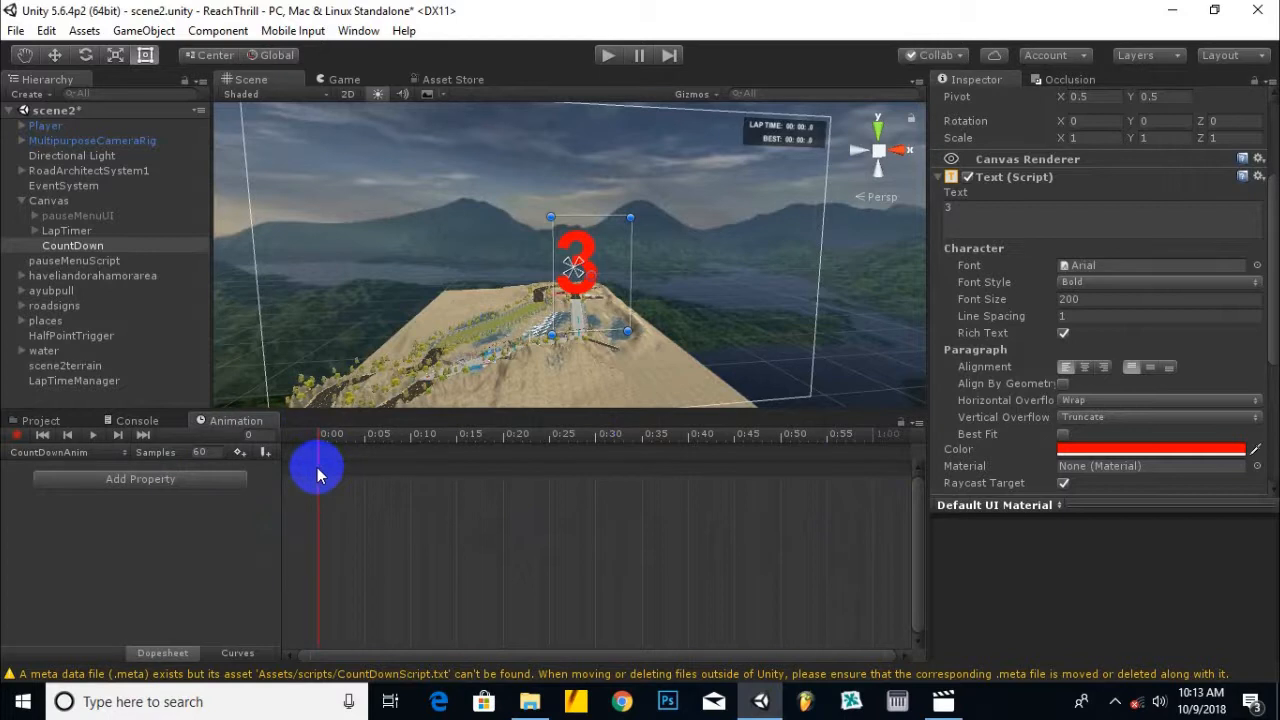
Start recording the CountDownAnim clip and key the CountDown text's Rotation X at 1 on frame 0.
{"action": "left_click", "coordinate": [16, 438]}
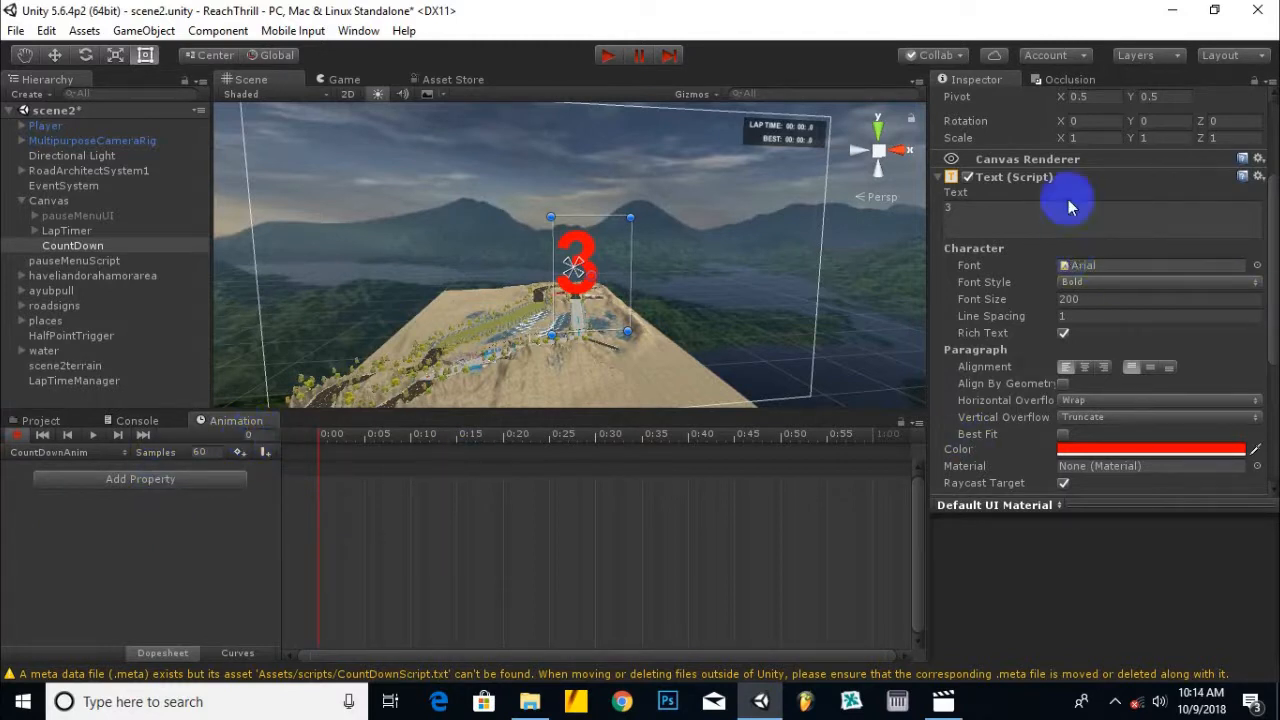
{"action": "left_click", "coordinate": [1080, 121]}
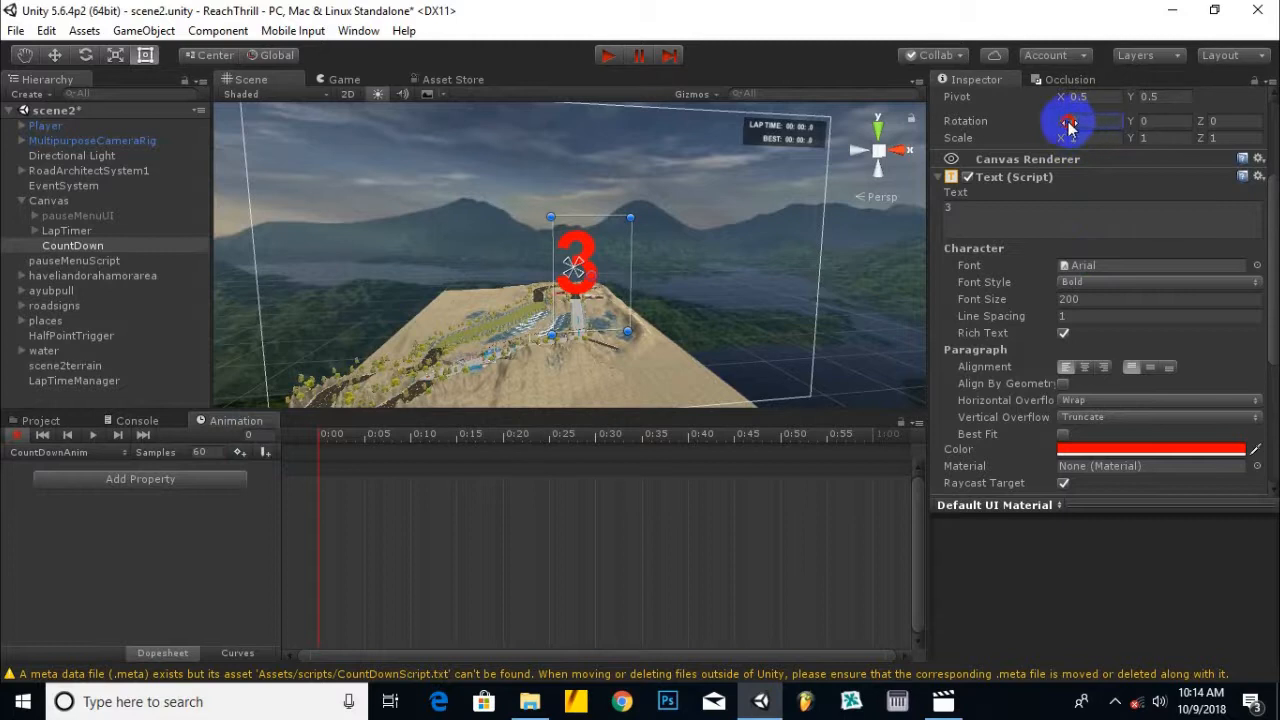
{"action": "type", "text": "1"}
{"action": "key", "text": "Return"}
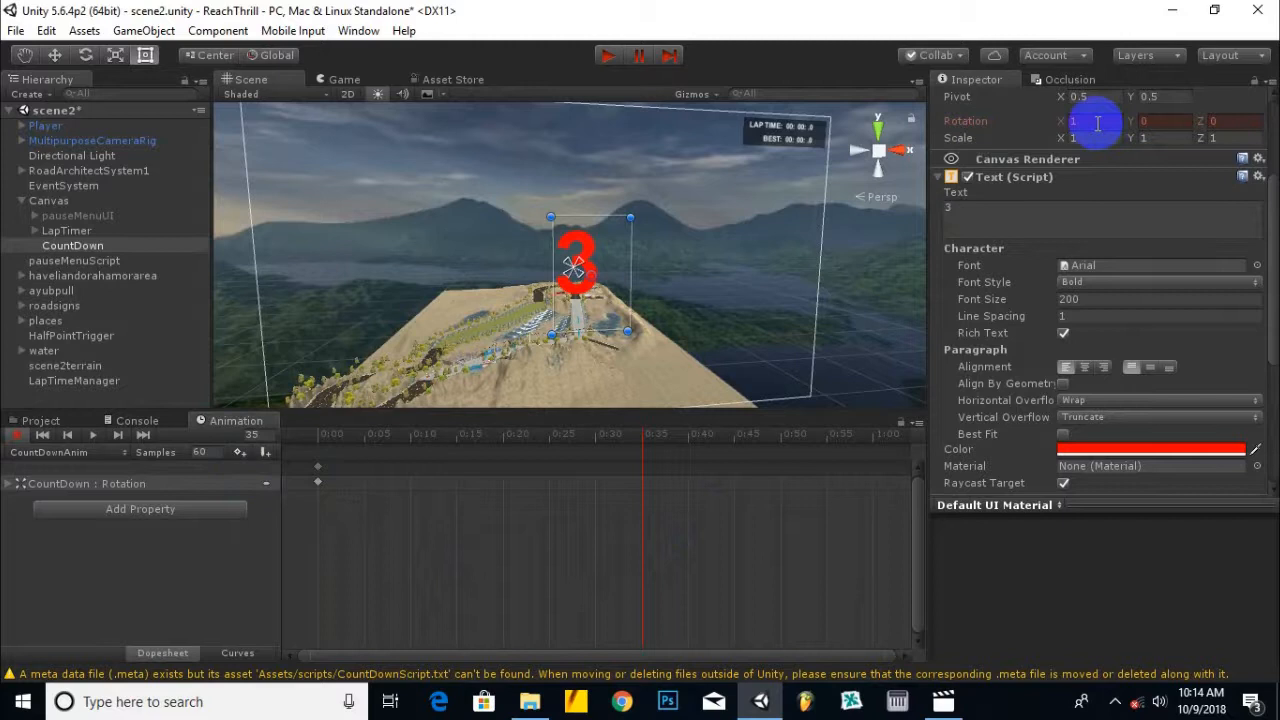
Key the CountDown text's Rotation X at 1 on frame 35, and set the frame 0 key to 0.
{"action": "key", "text": "BackSpace"}
{"action": "type", "text": "0"}
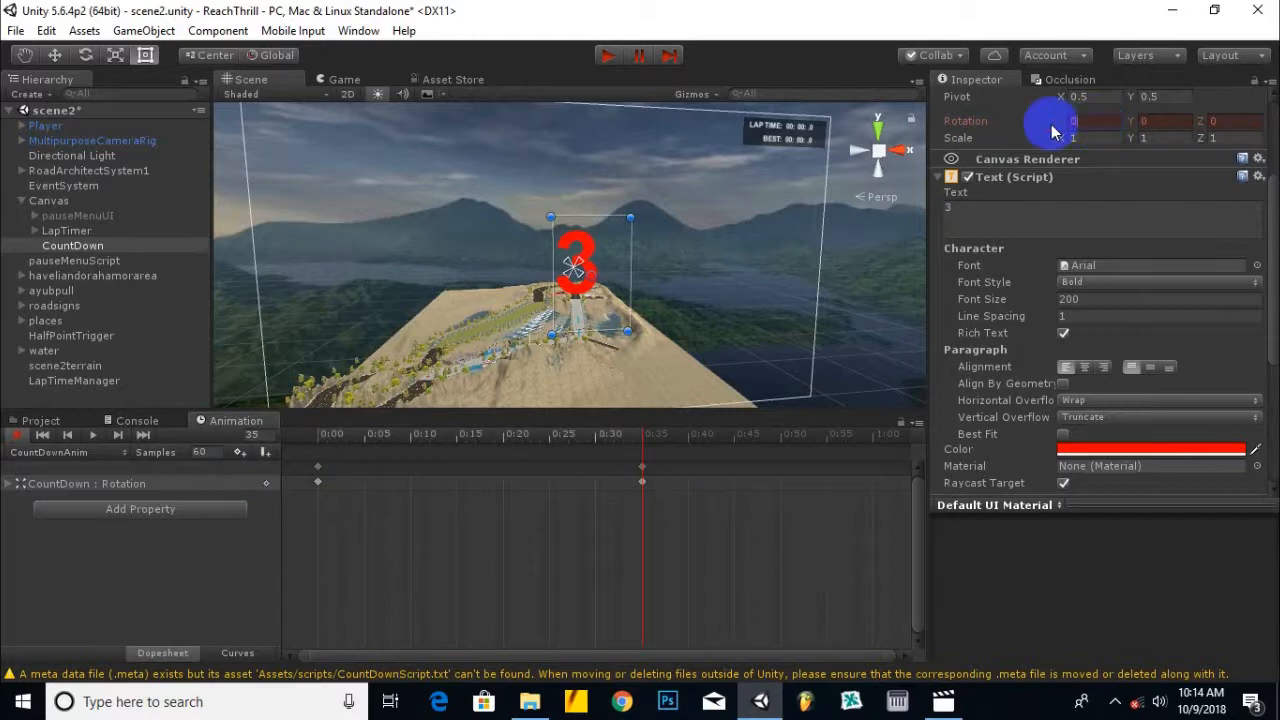
{"action": "type", "text": "1"}
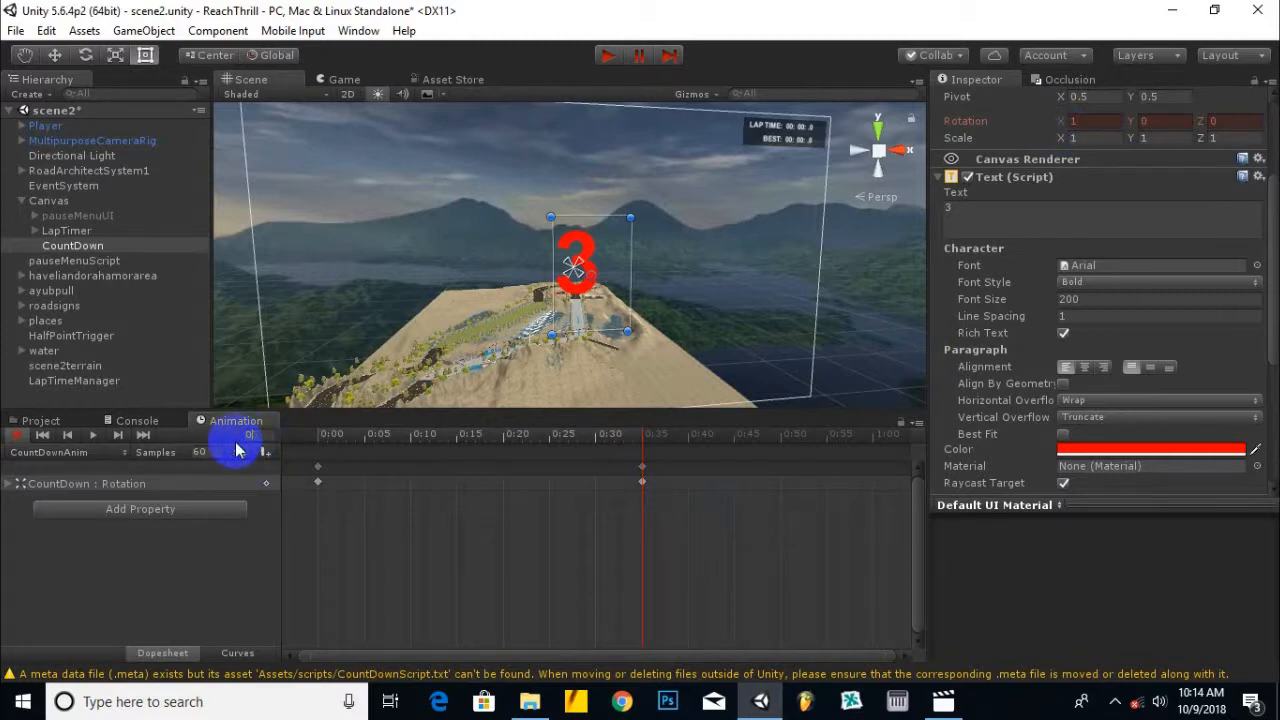
{"action": "key", "text": "Return"}
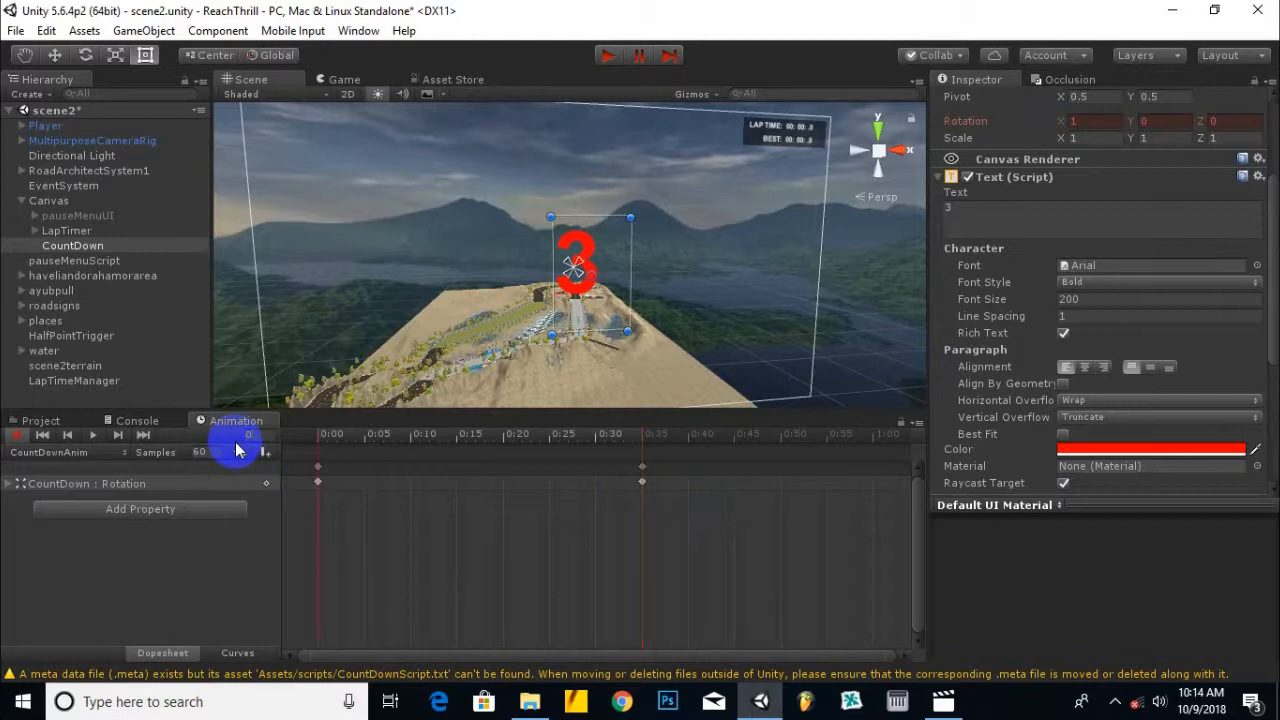
{"action": "left_click", "coordinate": [1065, 121]}
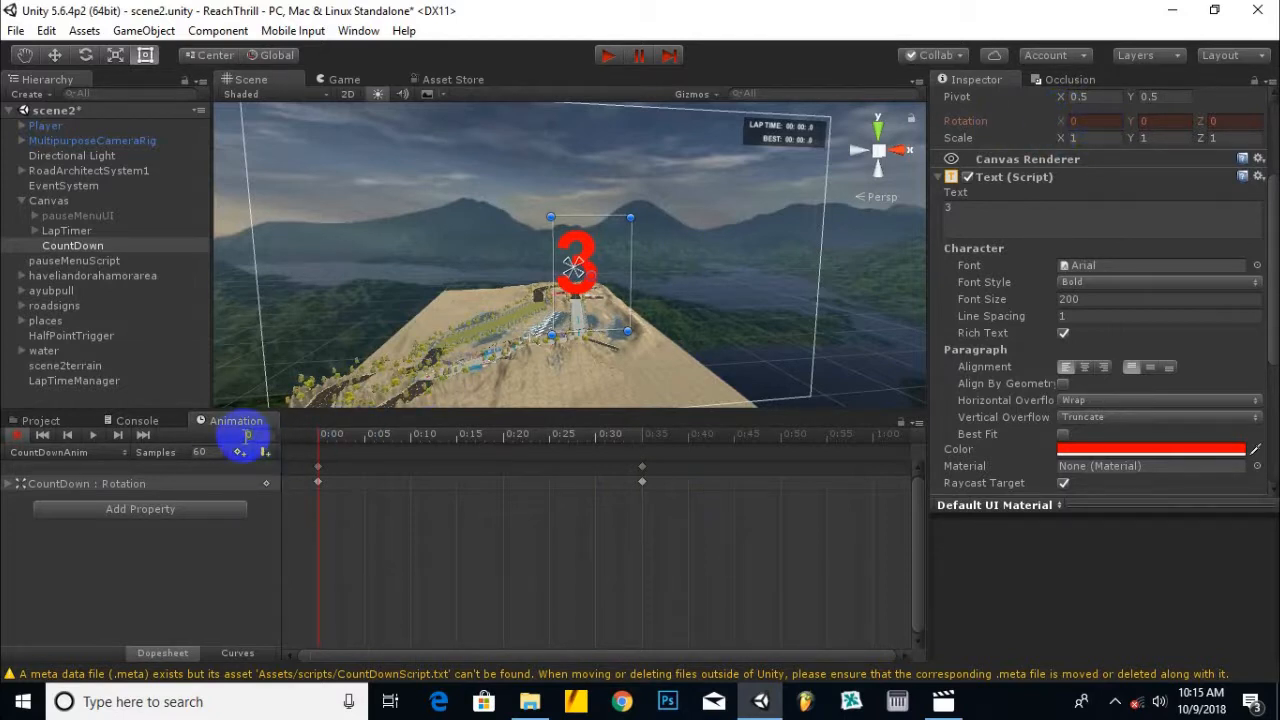
Key the CountDown text's Rotation X at 90 on frame 60 and stop recording the clip.
{"action": "type", "text": "35"}
{"action": "key", "text": "Return"}
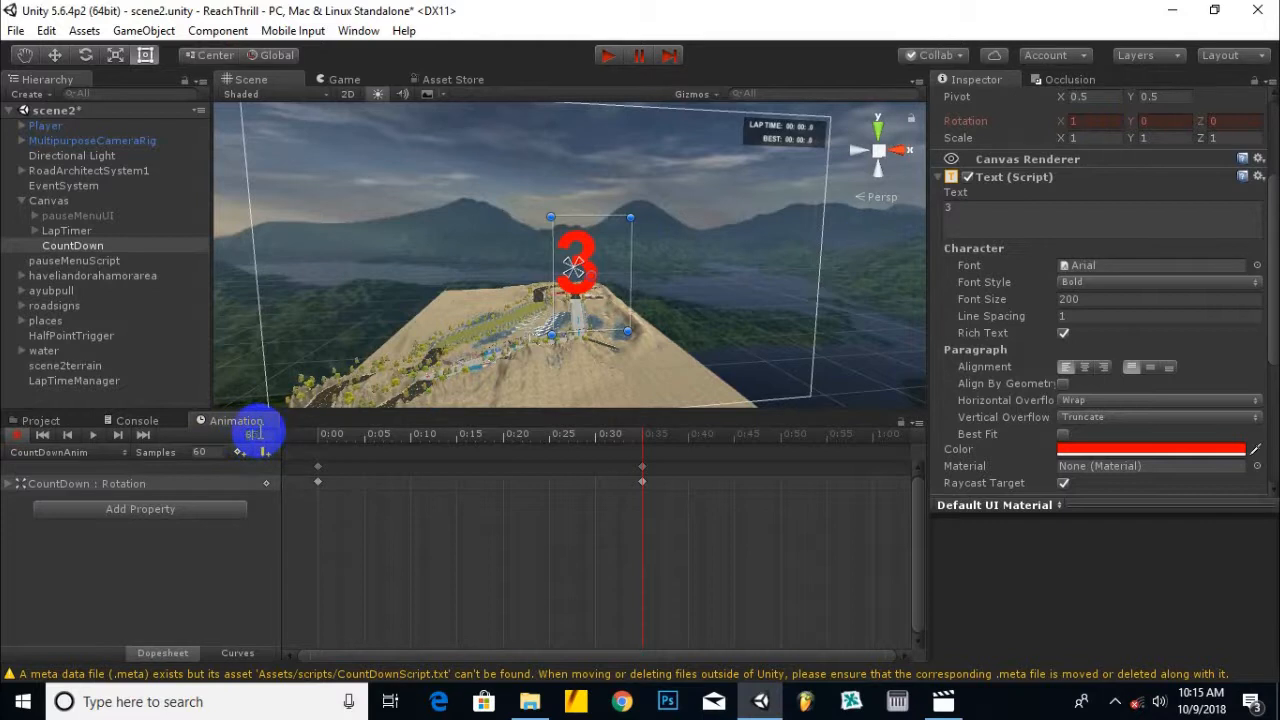
{"action": "key", "text": "Return"}
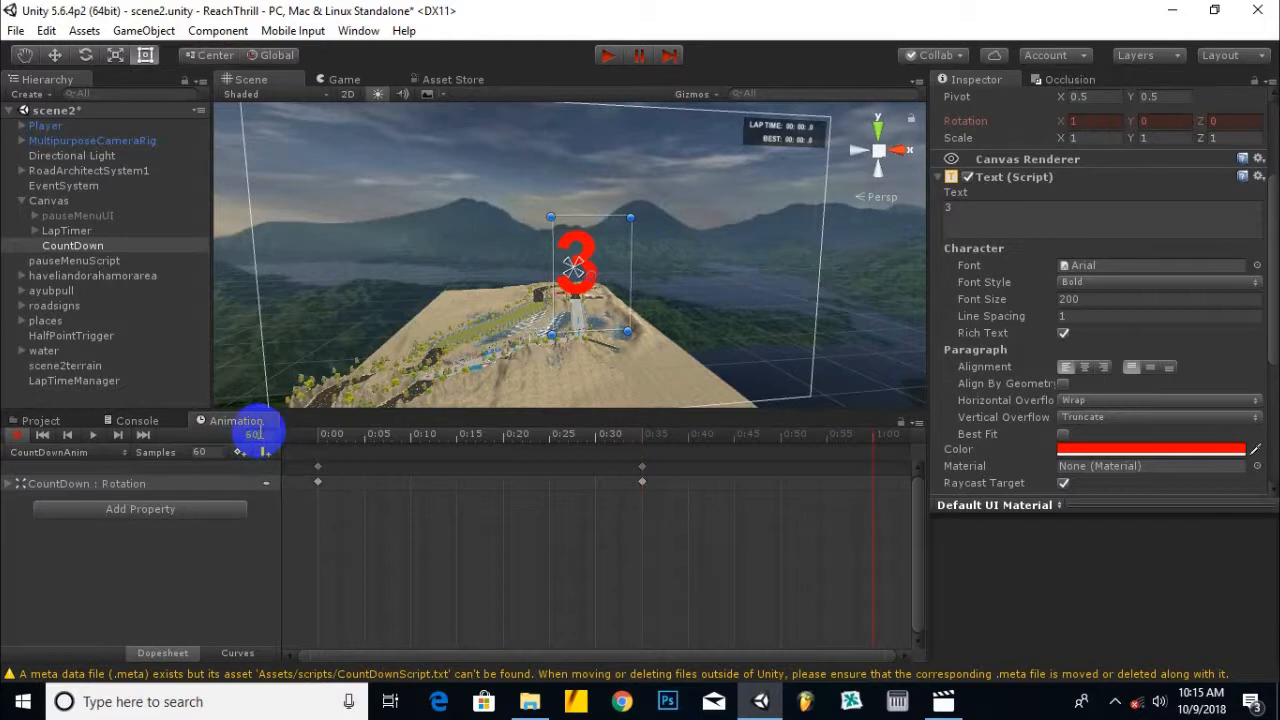
{"action": "left_click", "coordinate": [1061, 125]}
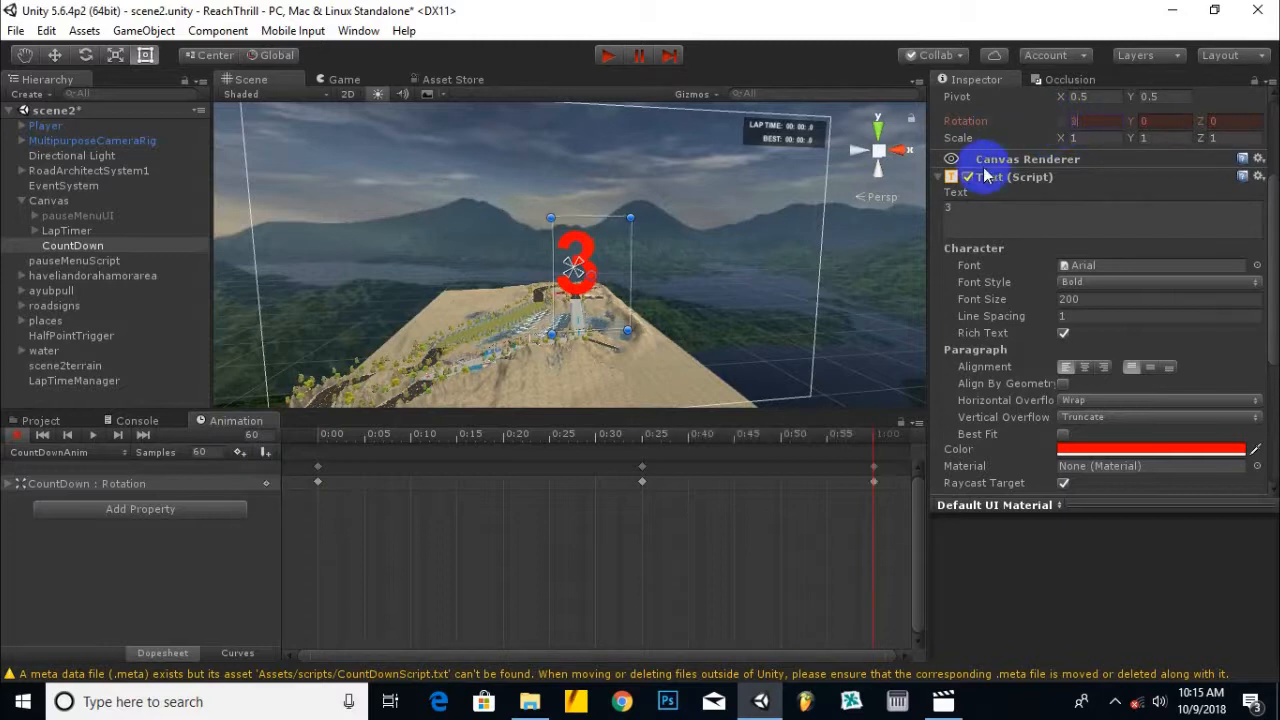
{"action": "type", "text": "90"}
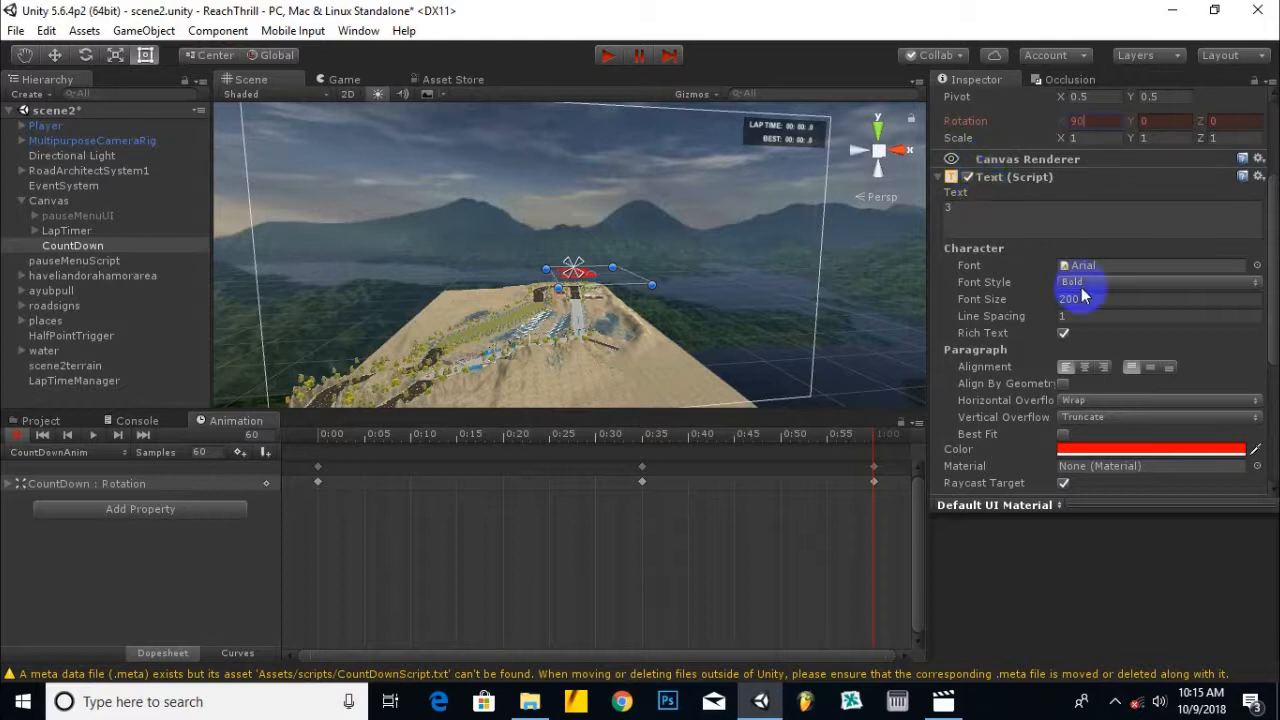
{"action": "left_click", "coordinate": [16, 438]}
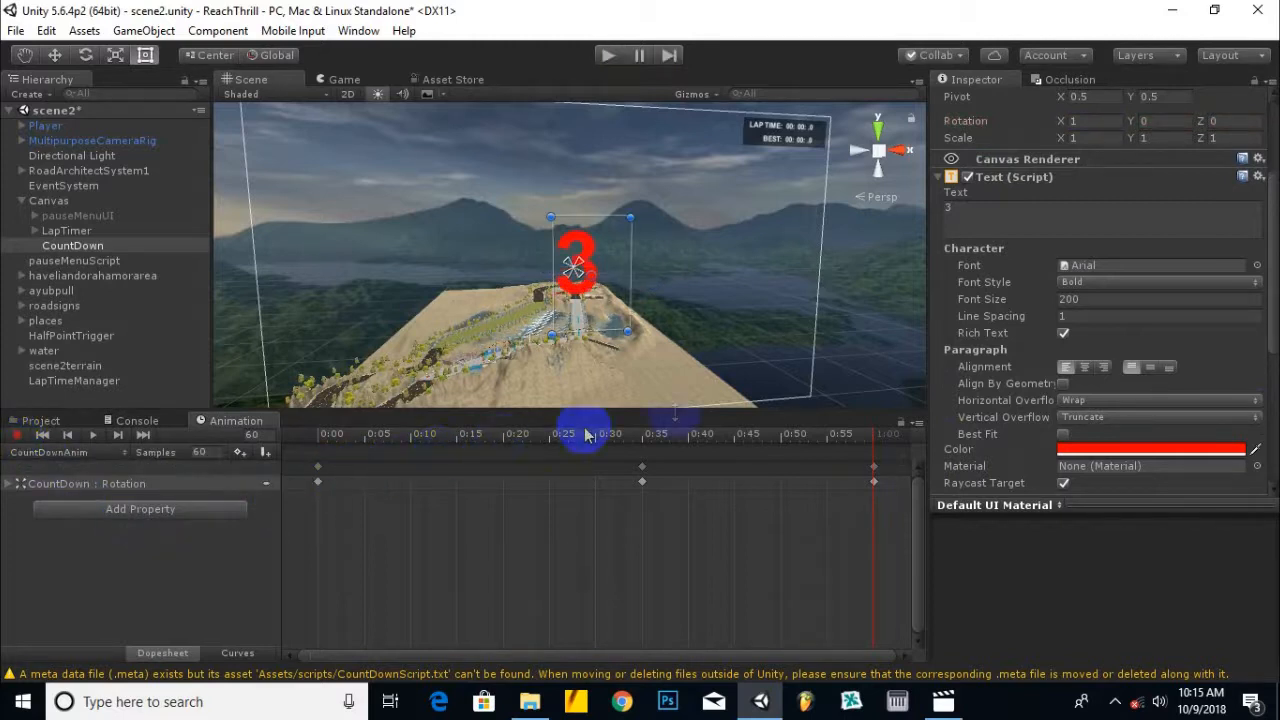
Turn off Loop Time for the CountDownAnim clip in the animations folder.
{"action": "left_click", "coordinate": [40, 421]}
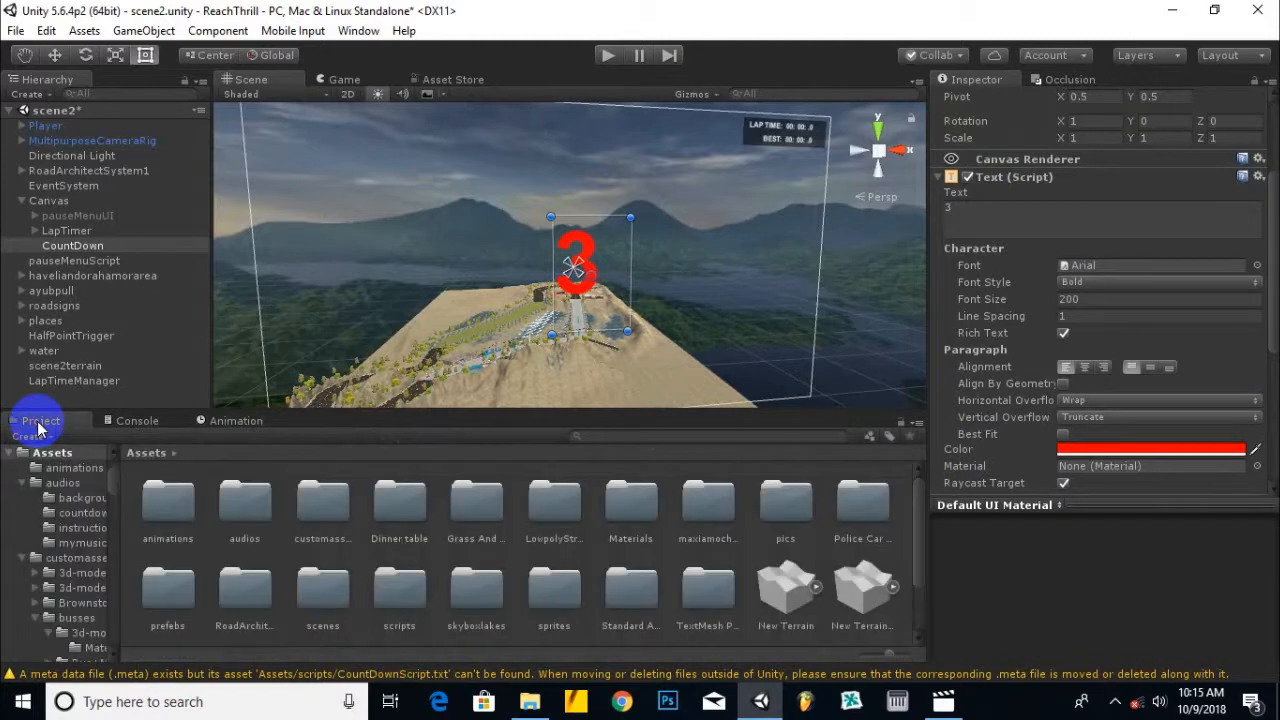
{"action": "double_click", "coordinate": [168, 525]}
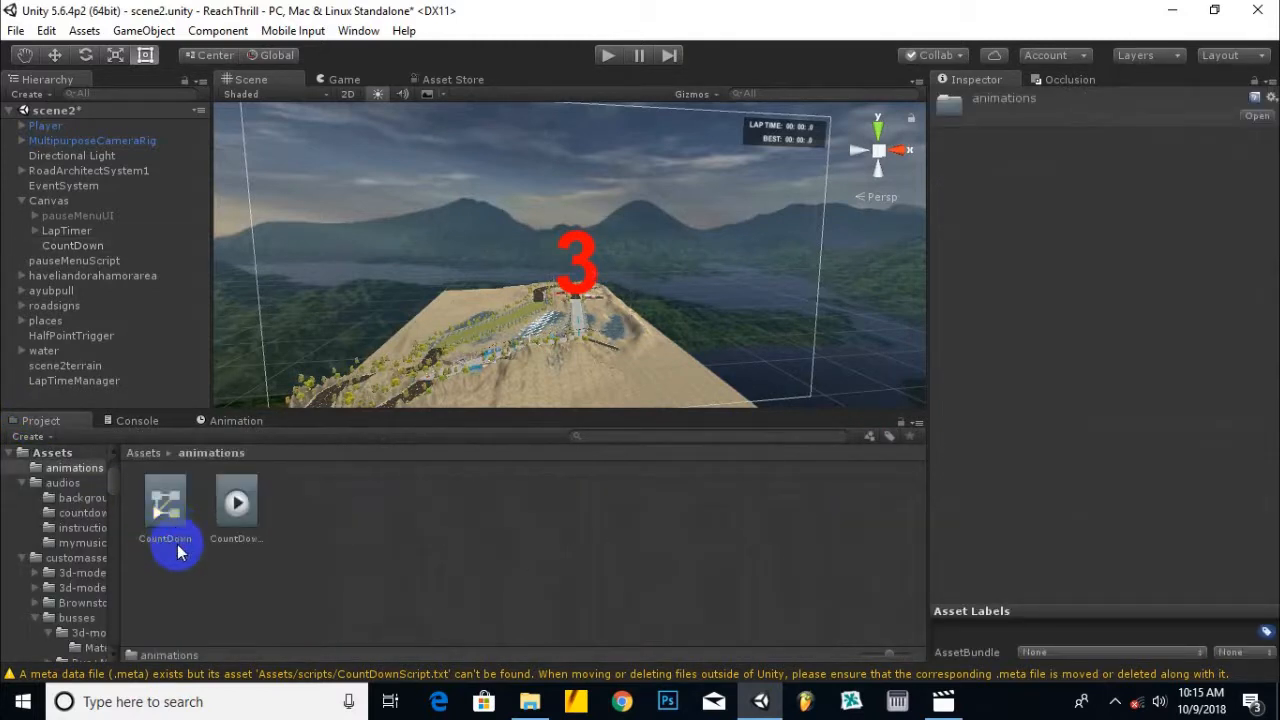
{"action": "left_click", "coordinate": [238, 519]}
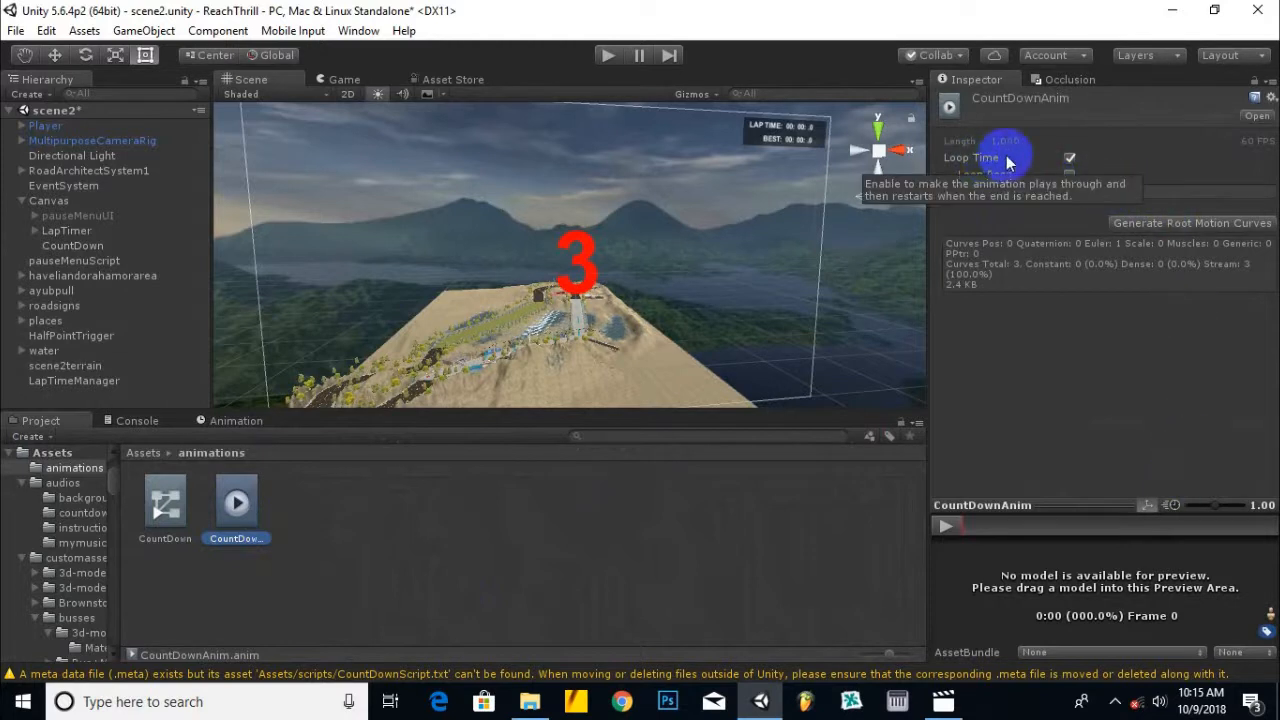
{"action": "left_click", "coordinate": [1069, 158]}
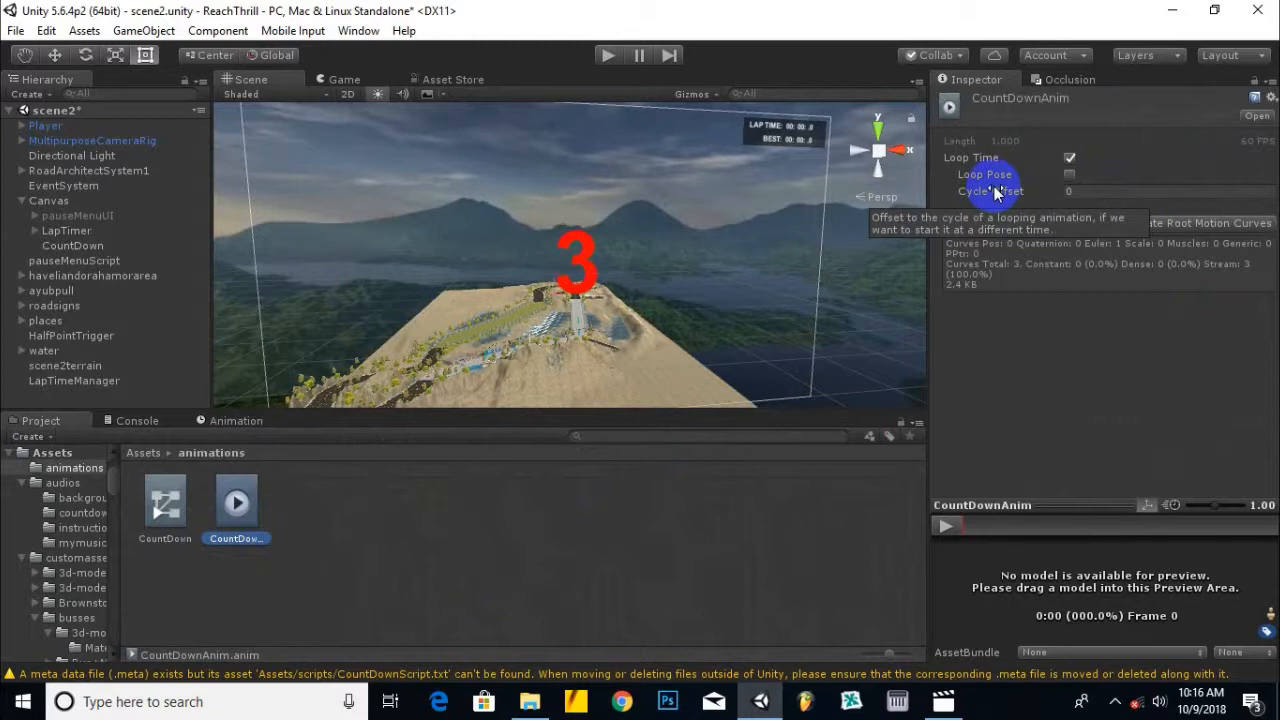
{"action": "left_click", "coordinate": [1068, 159]}
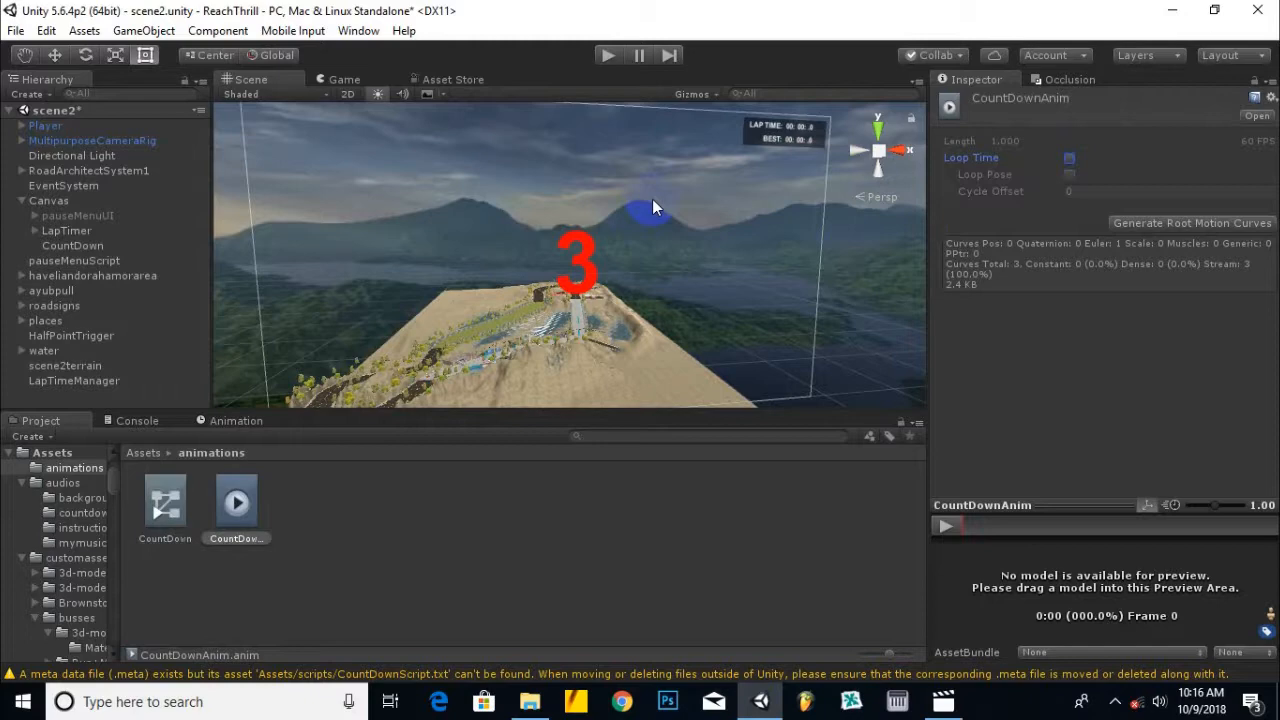
Run the game to check how the countdown animation plays, and stop it again.
{"action": "left_click", "coordinate": [606, 57]}
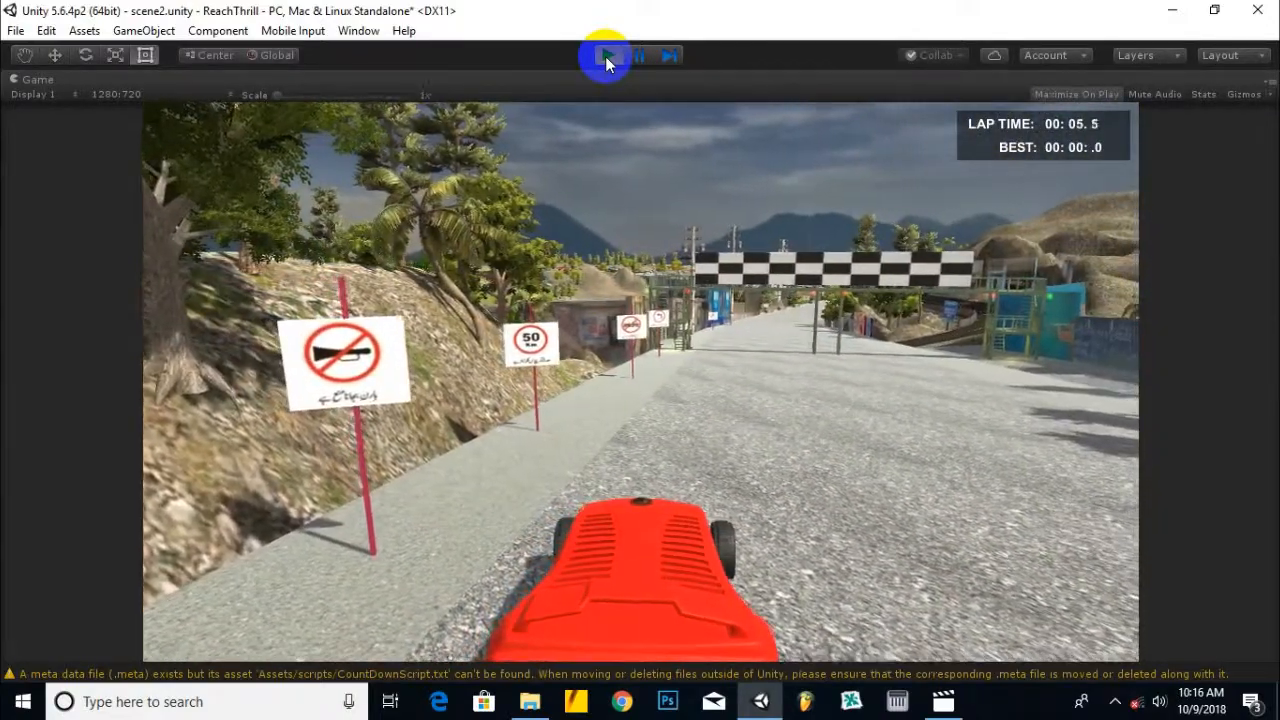
{"action": "left_click", "coordinate": [606, 57]}
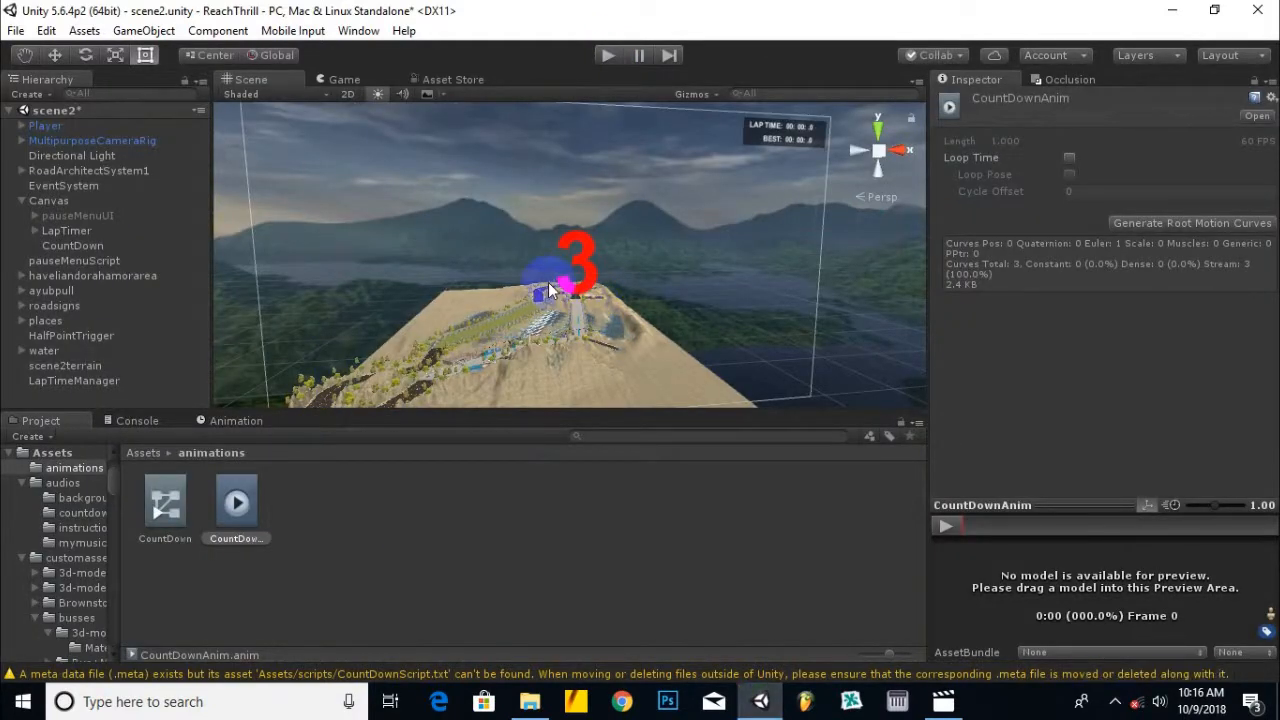
{"action": "scroll", "coordinate": [548, 288], "scroll_direction": "down", "scroll_amount": 1}
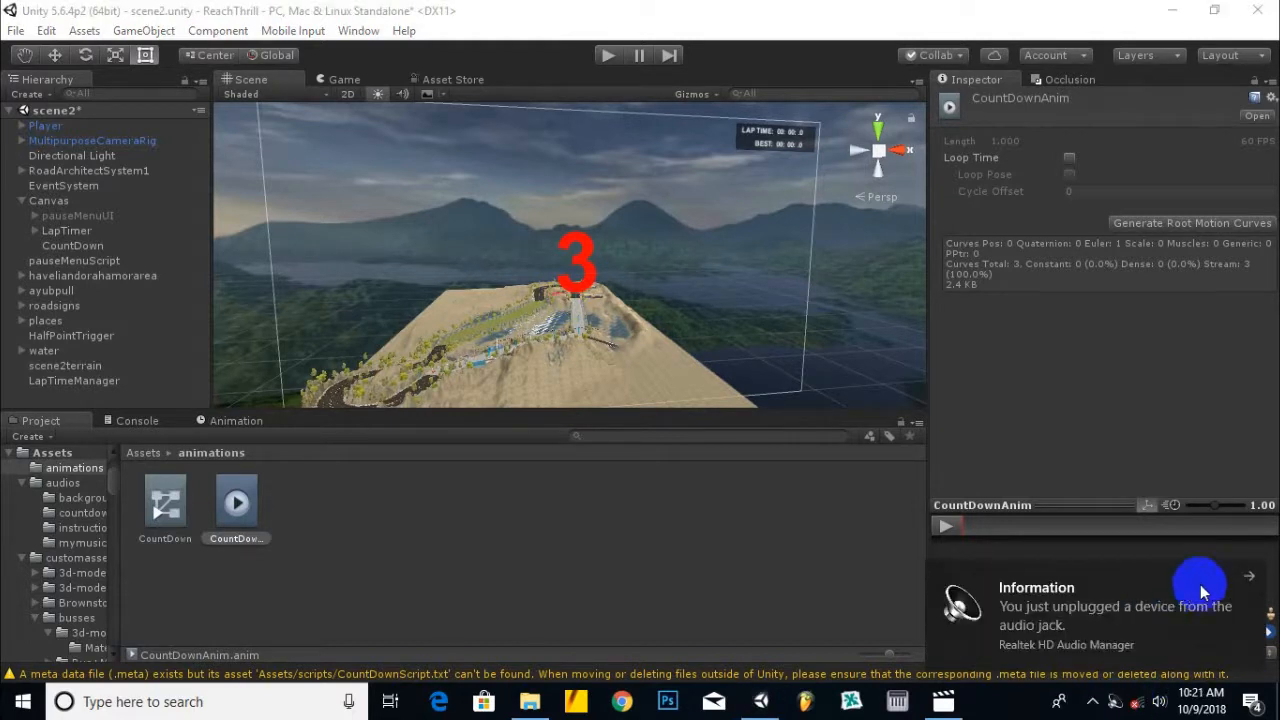
Open the countdown folder inside the audios assets.
{"action": "left_click", "coordinate": [143, 452]}
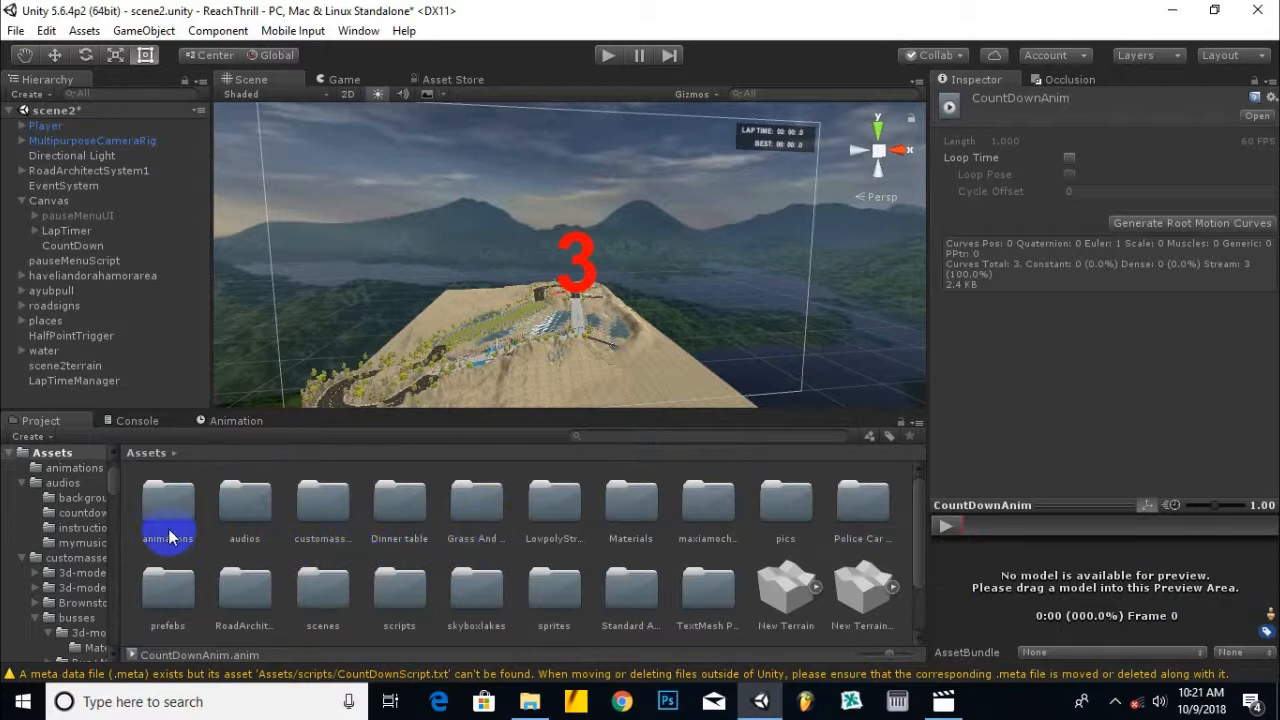
{"action": "double_click", "coordinate": [242, 505]}
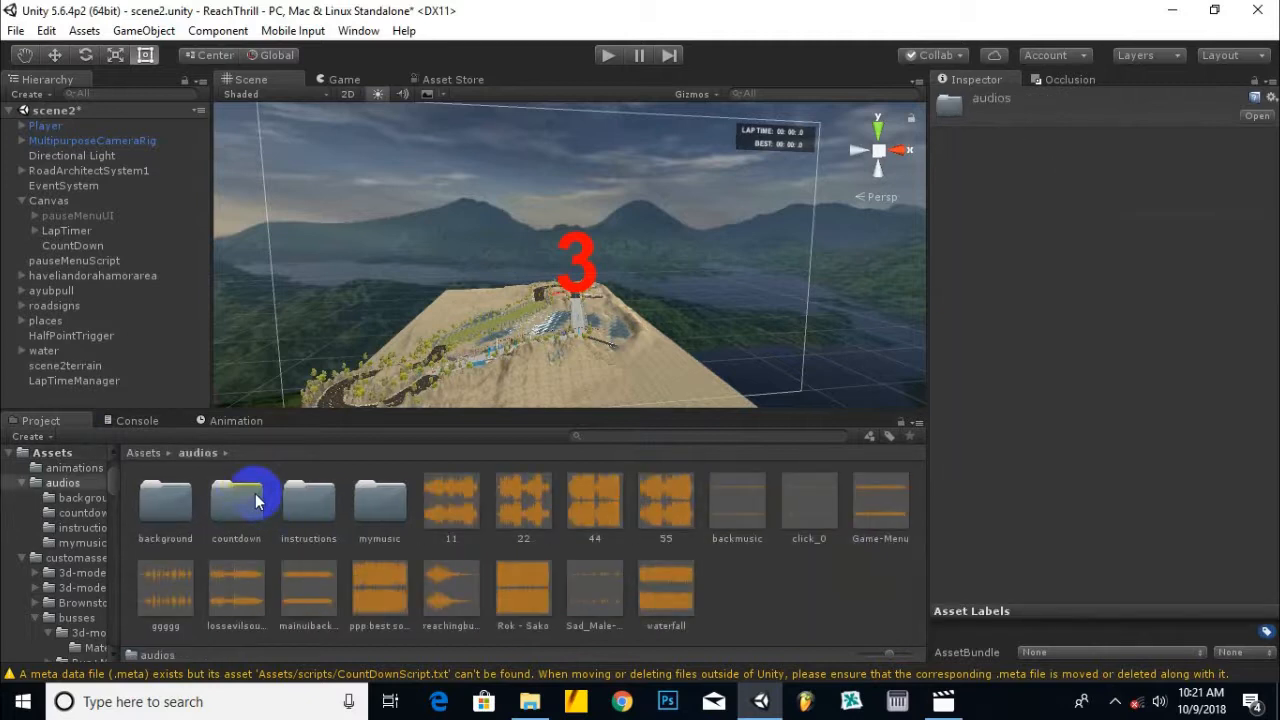
{"action": "double_click", "coordinate": [250, 502]}
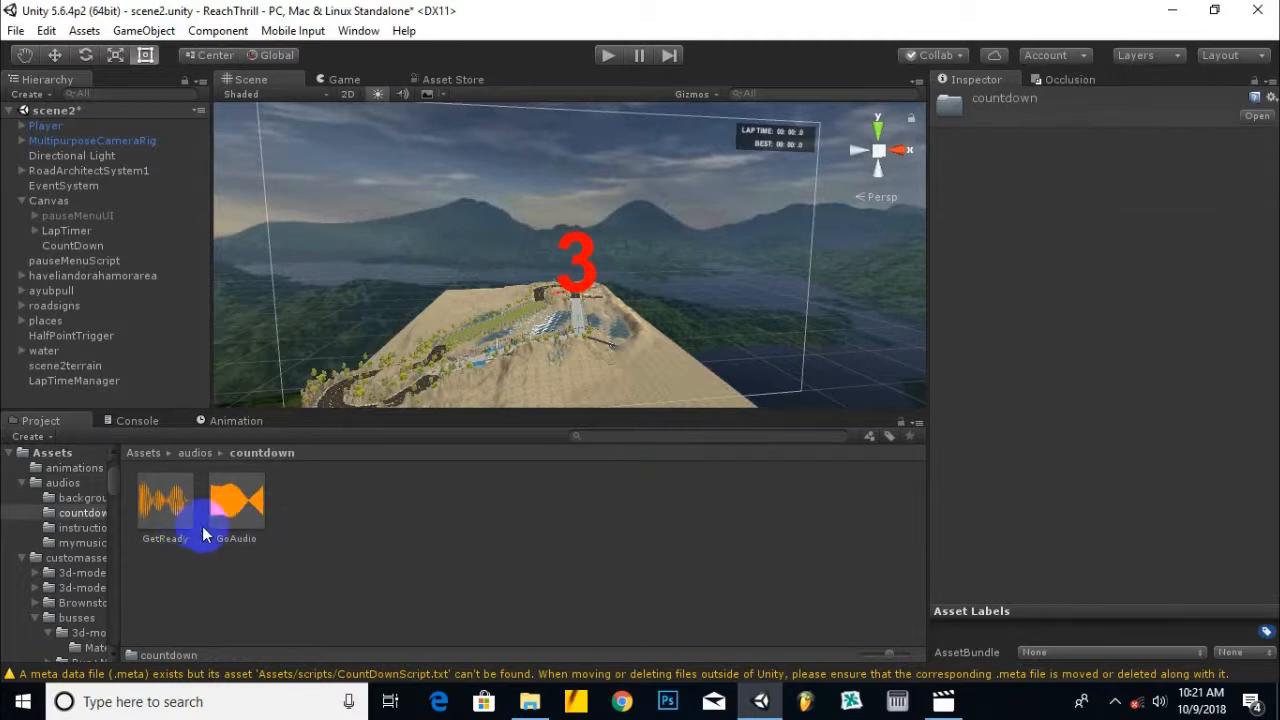
Create an empty game object in the scene and name it GetReadyAudio.
{"action": "scroll", "coordinate": [856, 319], "scroll_direction": "down", "scroll_amount": 2}
{"action": "middle_click_drag", "start_coordinate": [796, 291], "coordinate": [825, 315]}
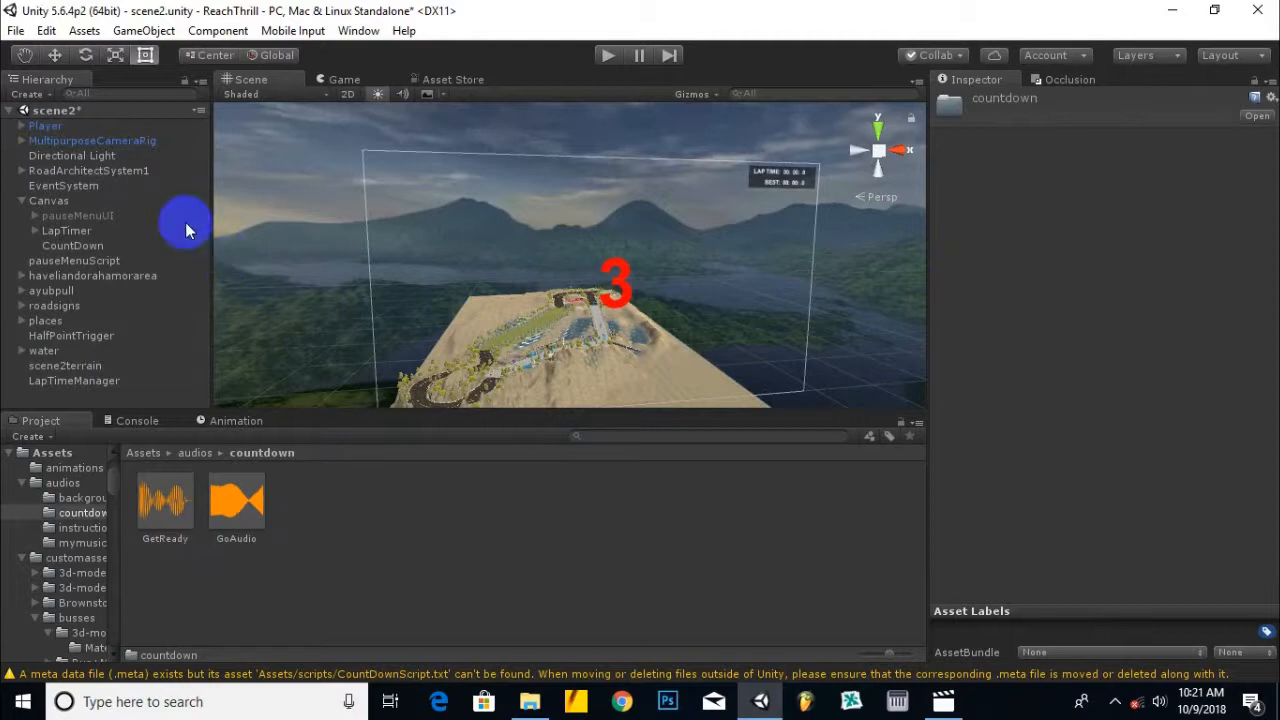
{"action": "left_click", "coordinate": [29, 94]}
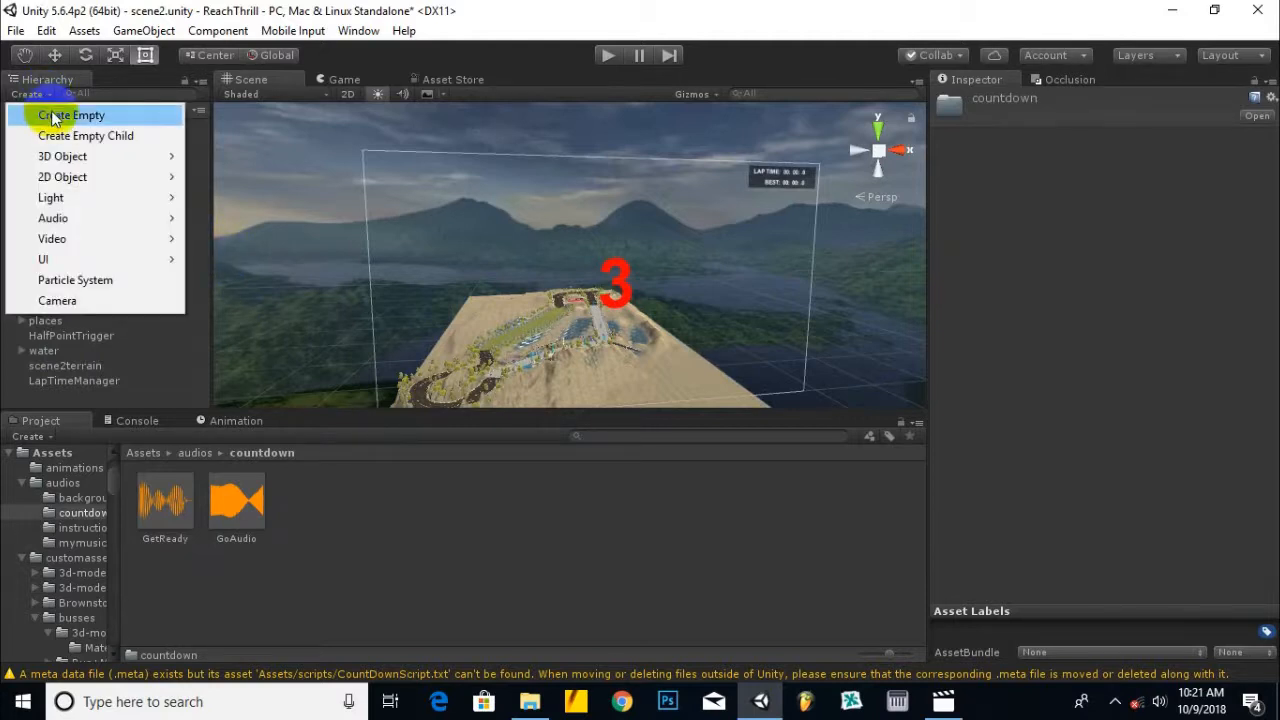
{"action": "left_click", "coordinate": [52, 116]}
{"action": "right_click", "coordinate": [95, 396]}
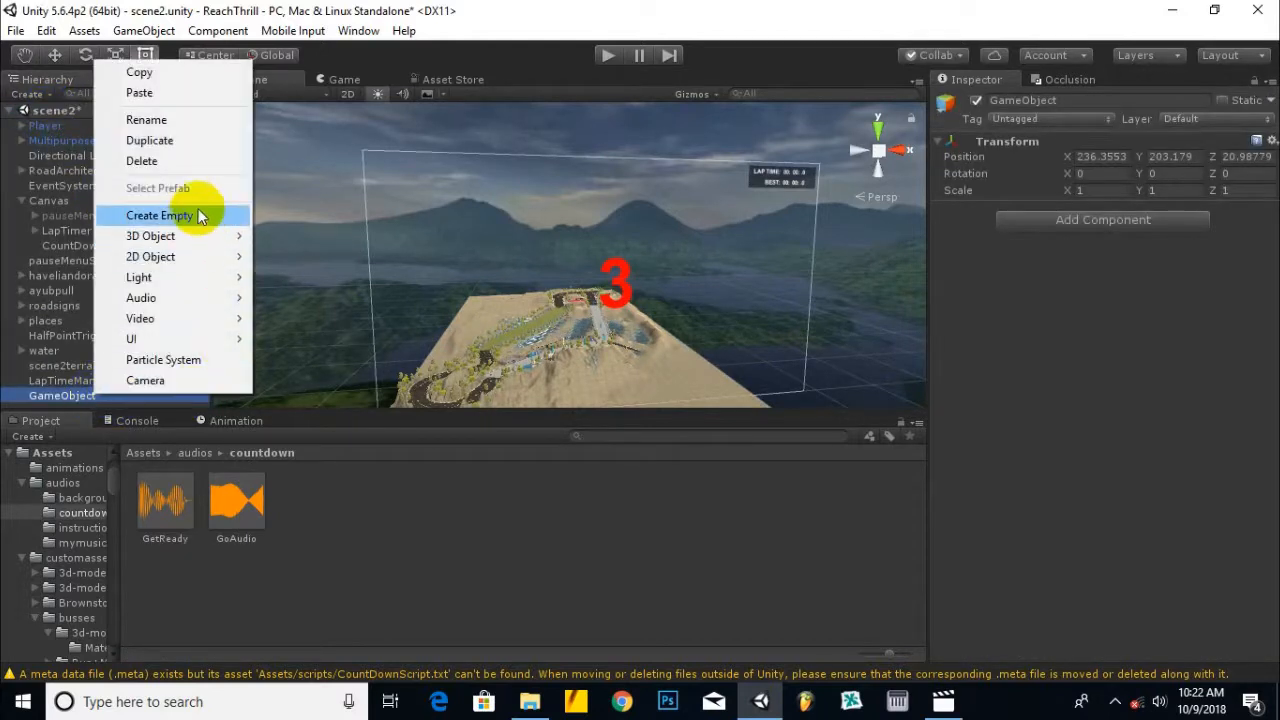
{"action": "left_click", "coordinate": [160, 120]}
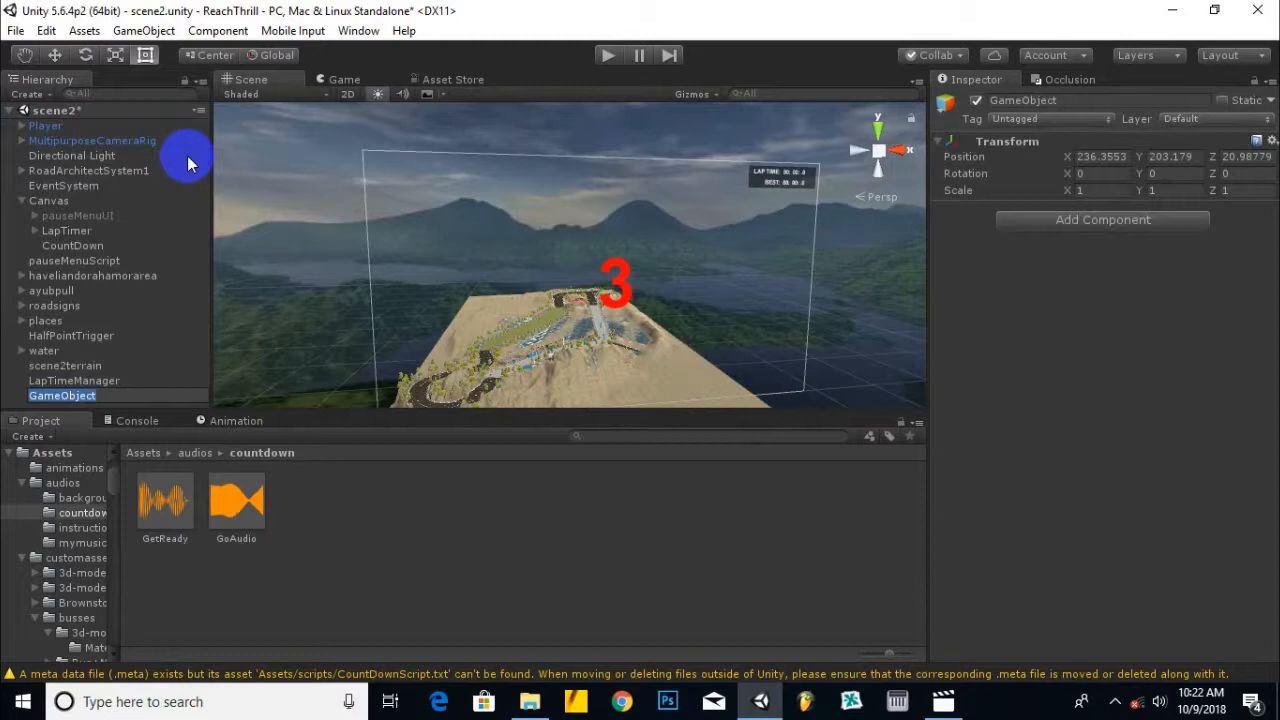
{"action": "type", "text": "G"}
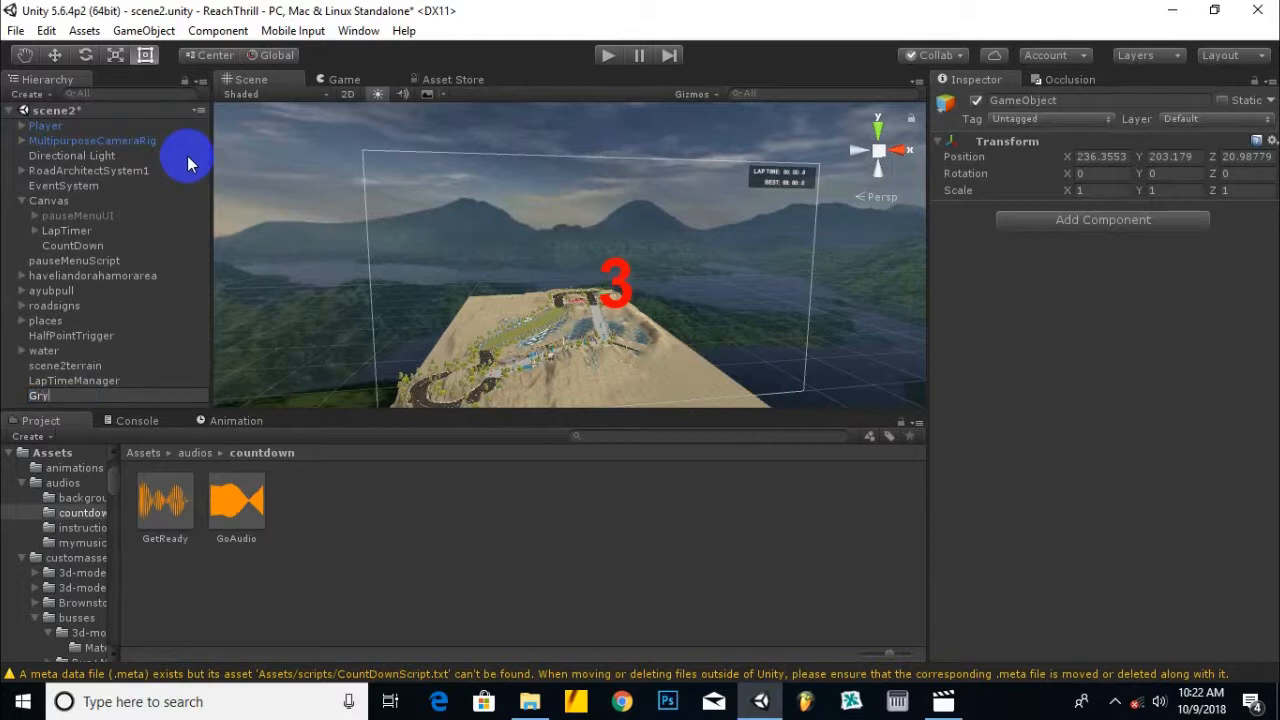
{"action": "type", "text": "etReadyAudio"}
{"action": "key", "text": "Return"}
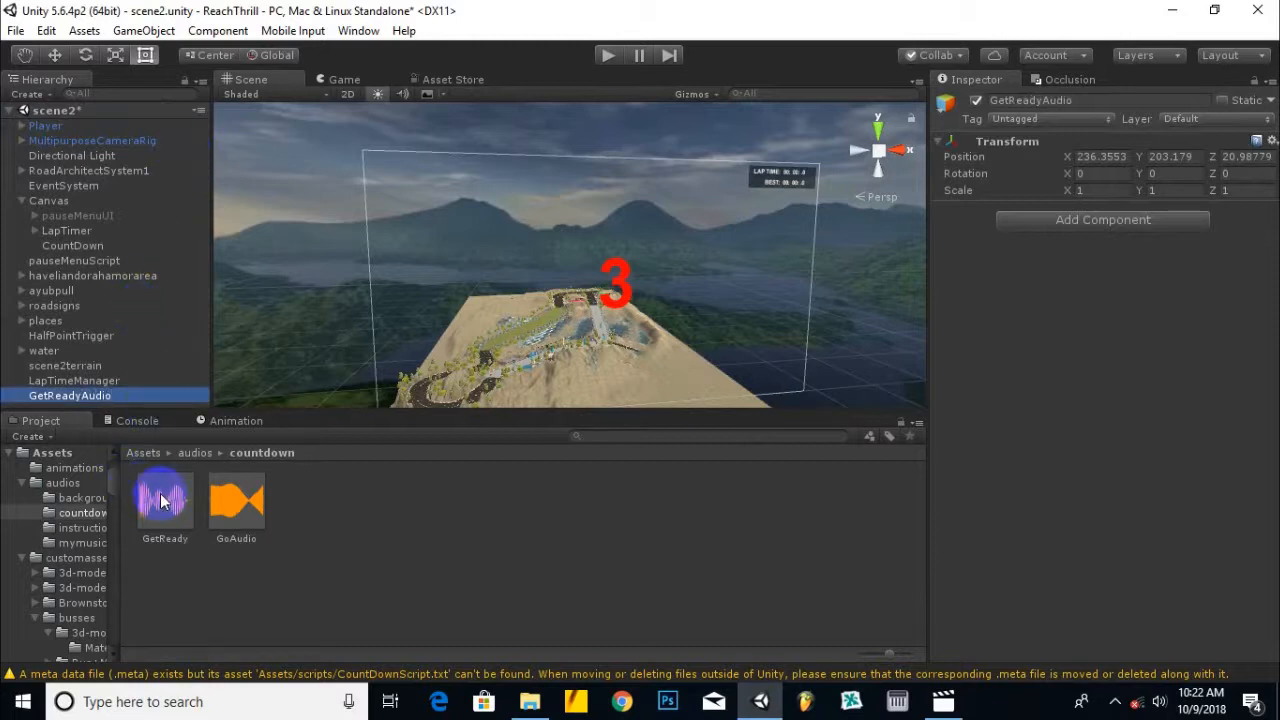
{"action": "left_click_drag", "start_coordinate": [157, 512], "coordinate": [1100, 289]}
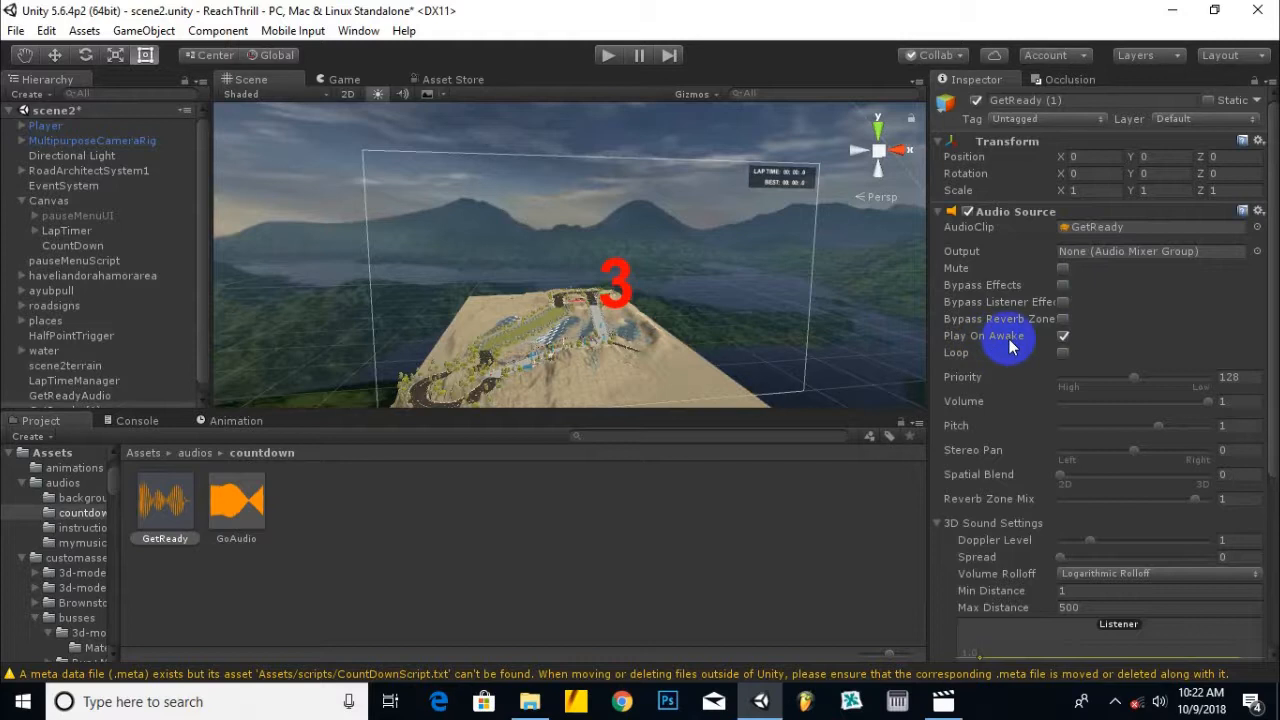
{"action": "left_click", "coordinate": [1064, 338]}
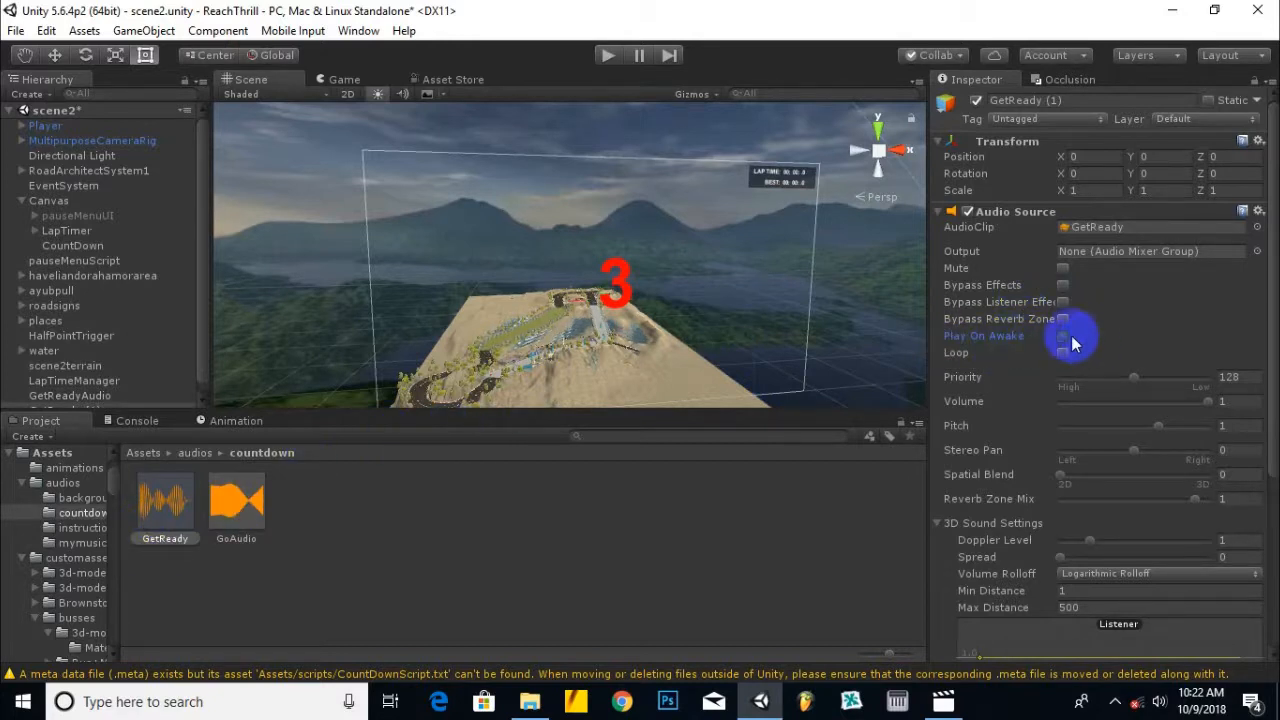
{"action": "scroll", "coordinate": [1120, 466], "scroll_direction": "down", "scroll_amount": 1}
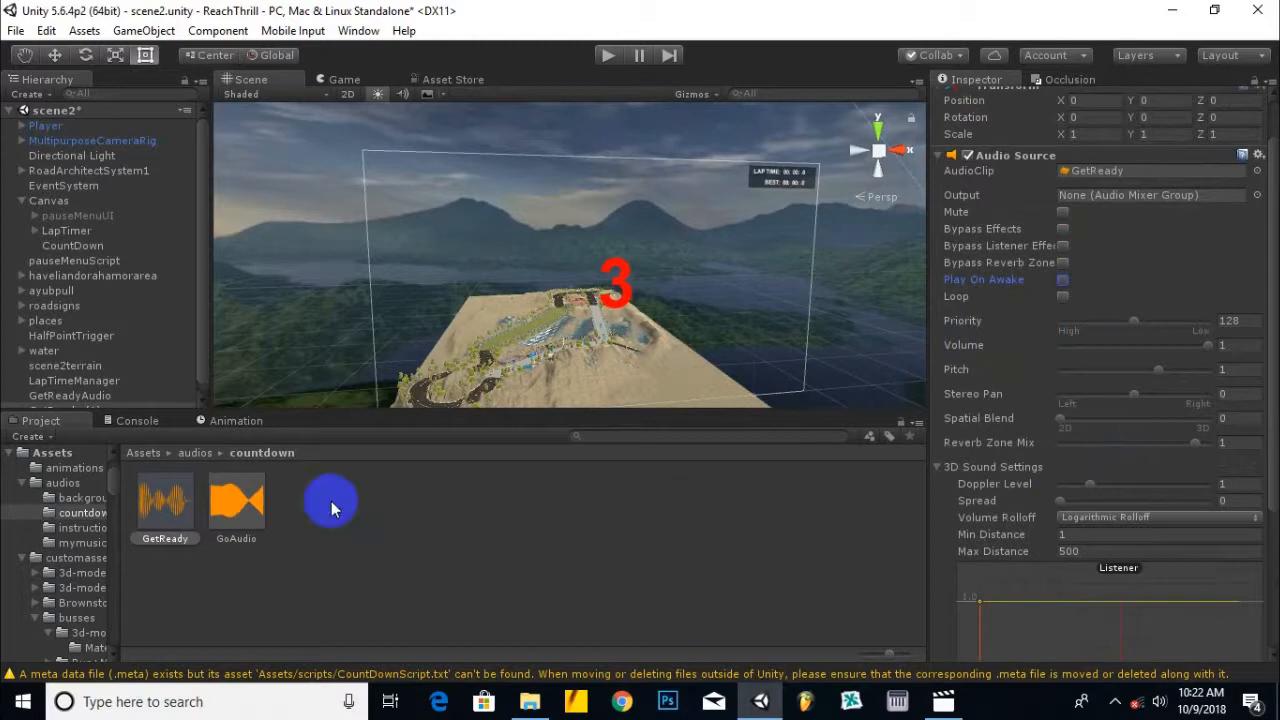
{"action": "scroll", "coordinate": [74, 340], "scroll_direction": "down", "scroll_amount": 1}
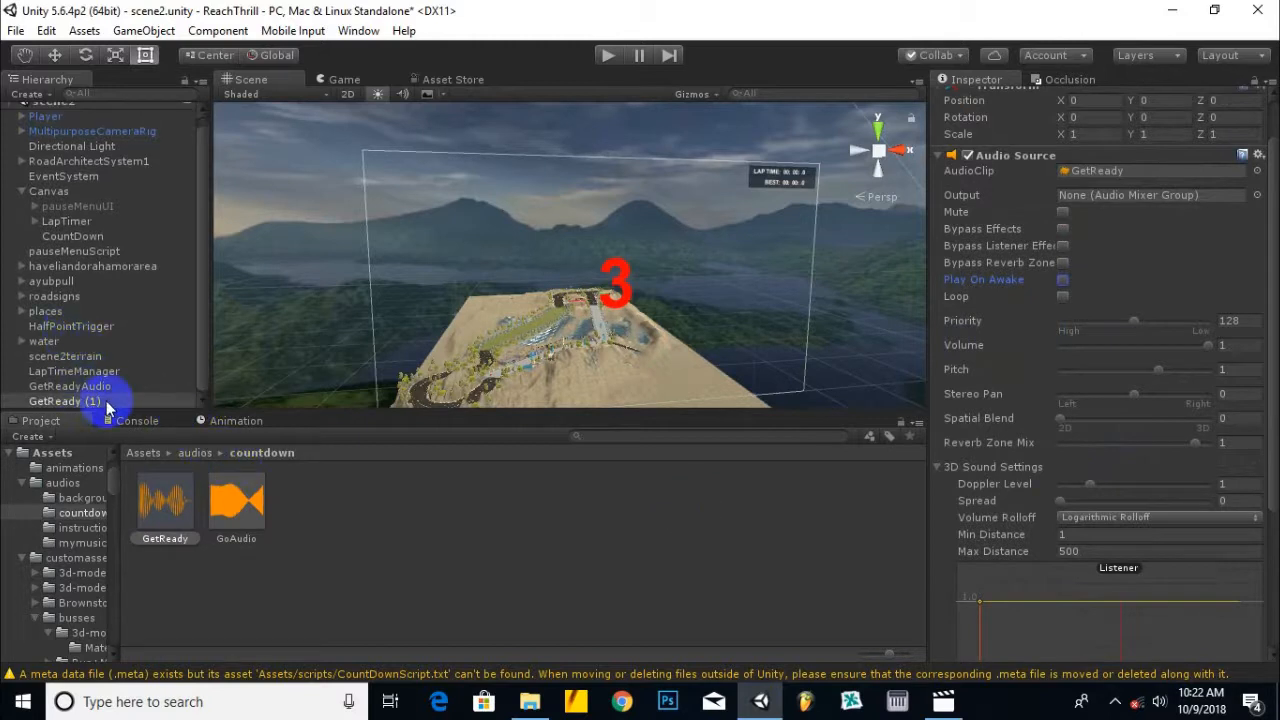
{"action": "left_click", "coordinate": [95, 386]}
{"action": "left_click", "coordinate": [110, 401]}
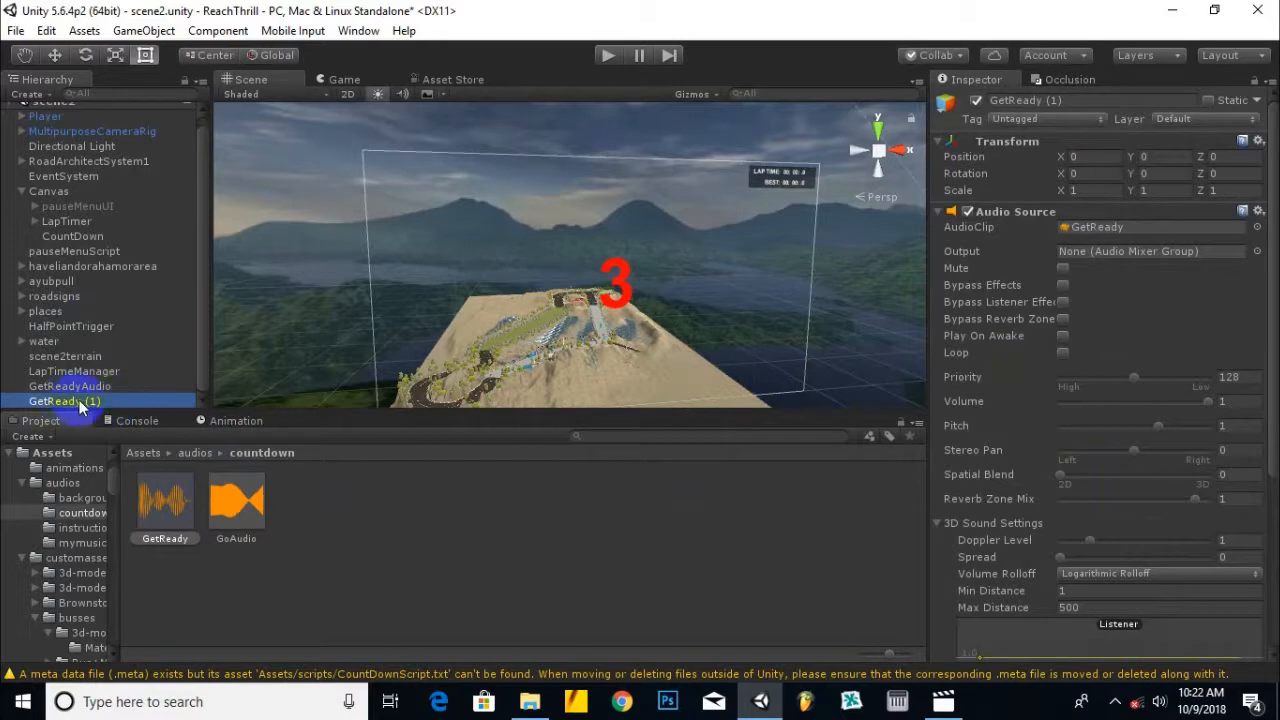
{"action": "left_click", "coordinate": [99, 388]}
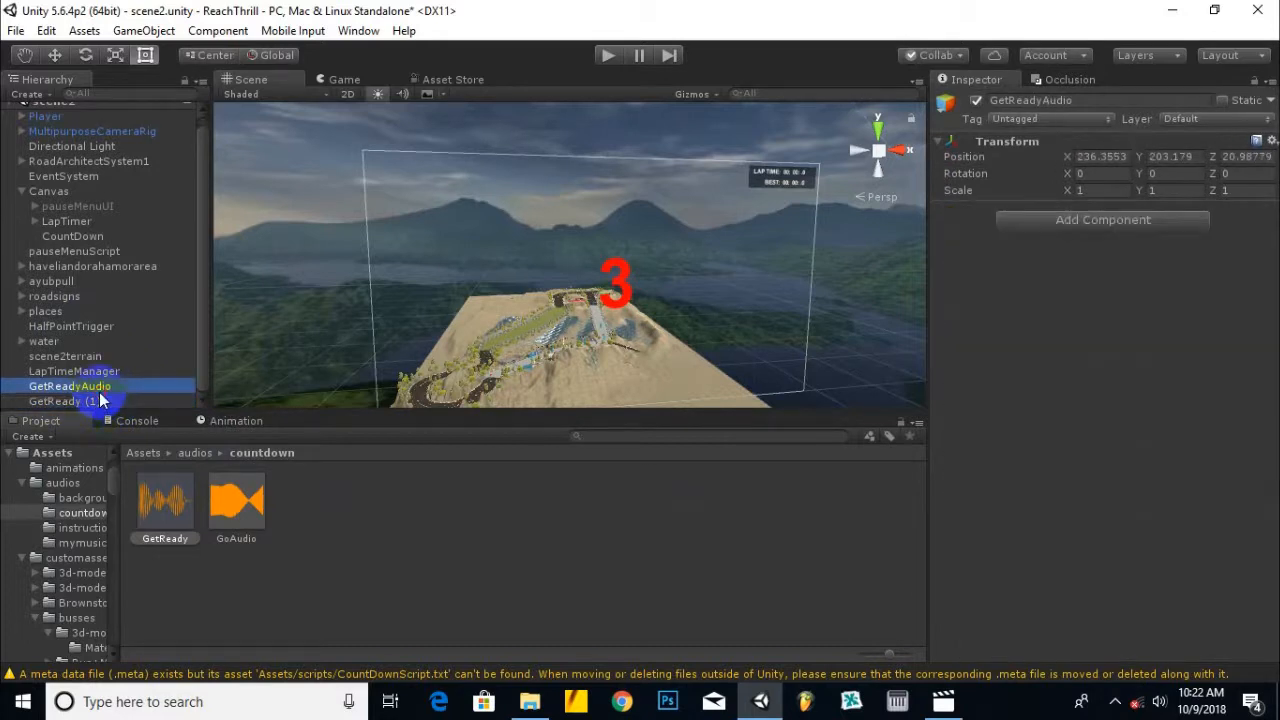
{"action": "right_click", "coordinate": [106, 401]}
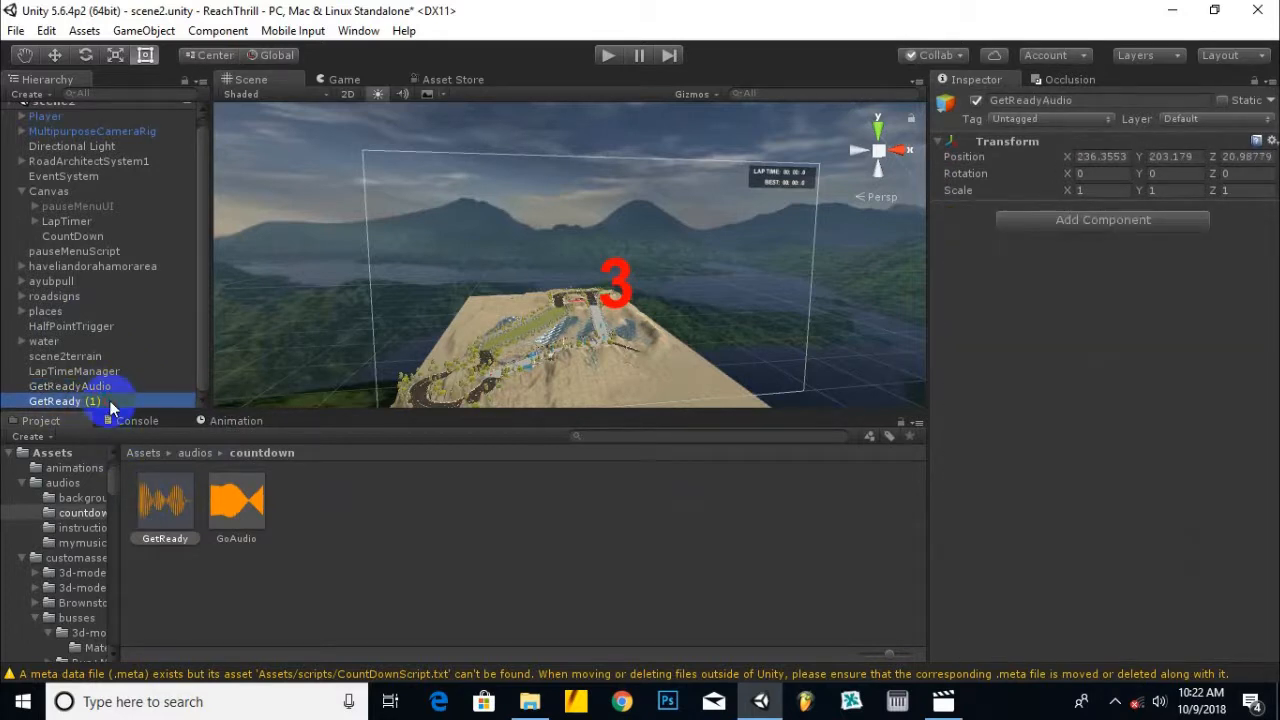
{"action": "left_click", "coordinate": [173, 167]}
Add the GetReady clip to the GetReadyAudio object as an Audio Source and turn off Play On Awake.
{"action": "left_click", "coordinate": [100, 396]}
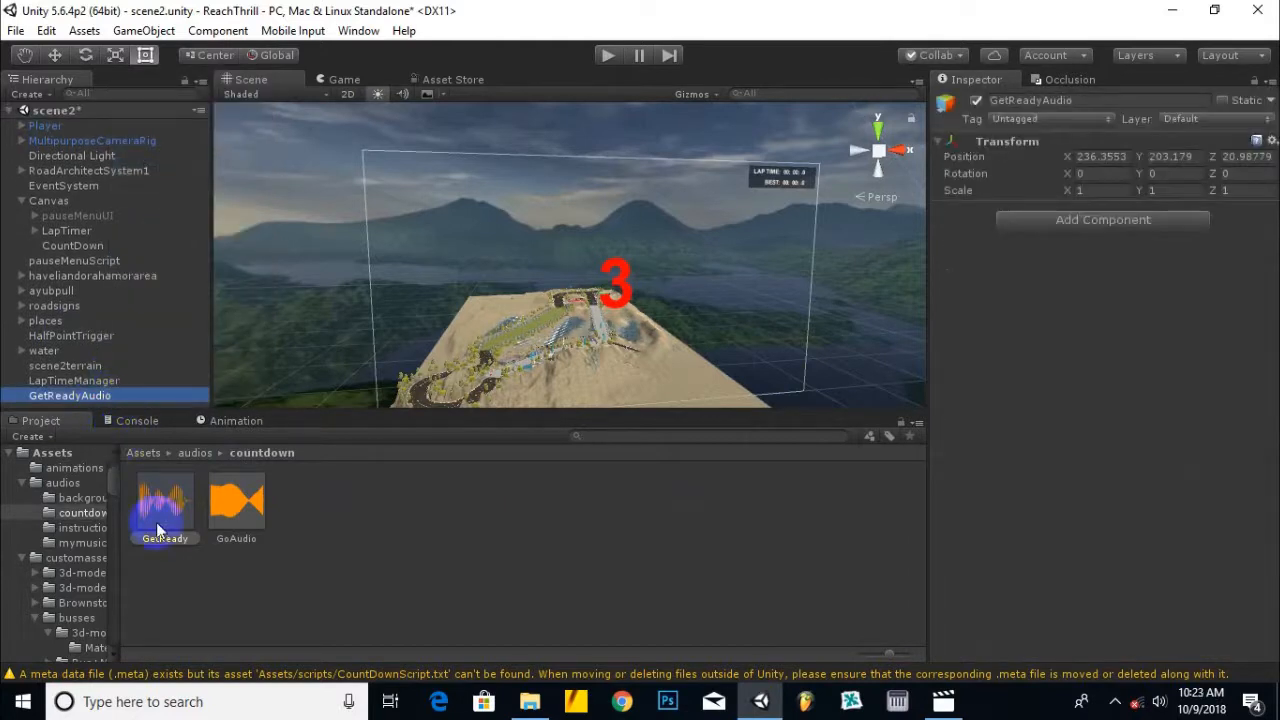
{"action": "left_click_drag", "start_coordinate": [103, 400], "coordinate": [104, 401]}
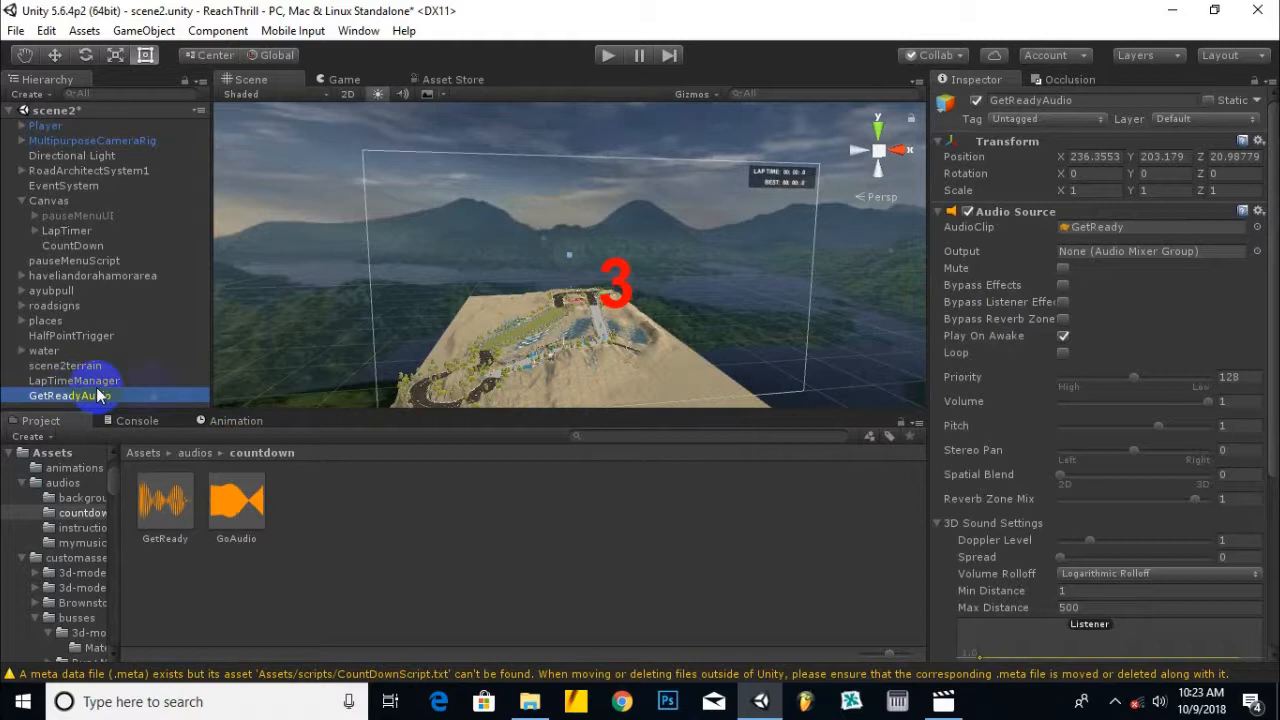
{"action": "left_click", "coordinate": [1068, 338]}
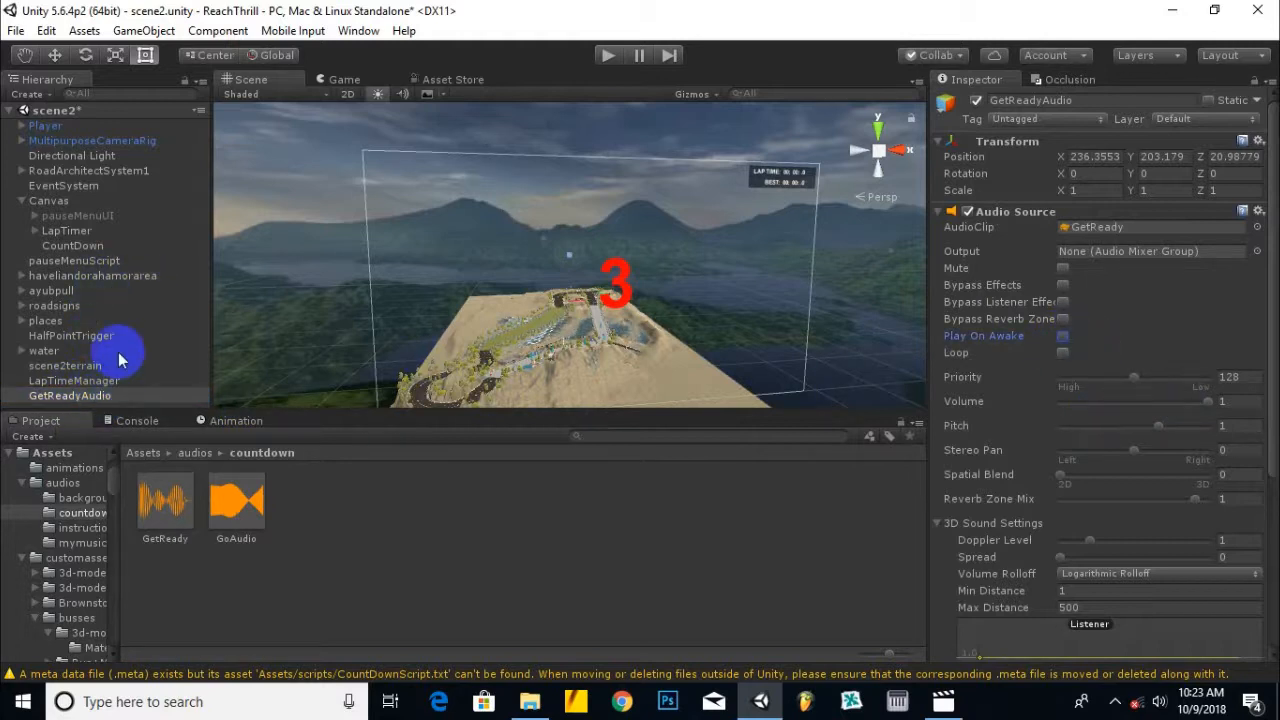
Make a GoAudio object from a duplicate of GetReadyAudio and set its AudioClip to the GoAudio clip.
{"action": "left_click", "coordinate": [117, 399]}
{"action": "key", "text": "ctrl+d"}
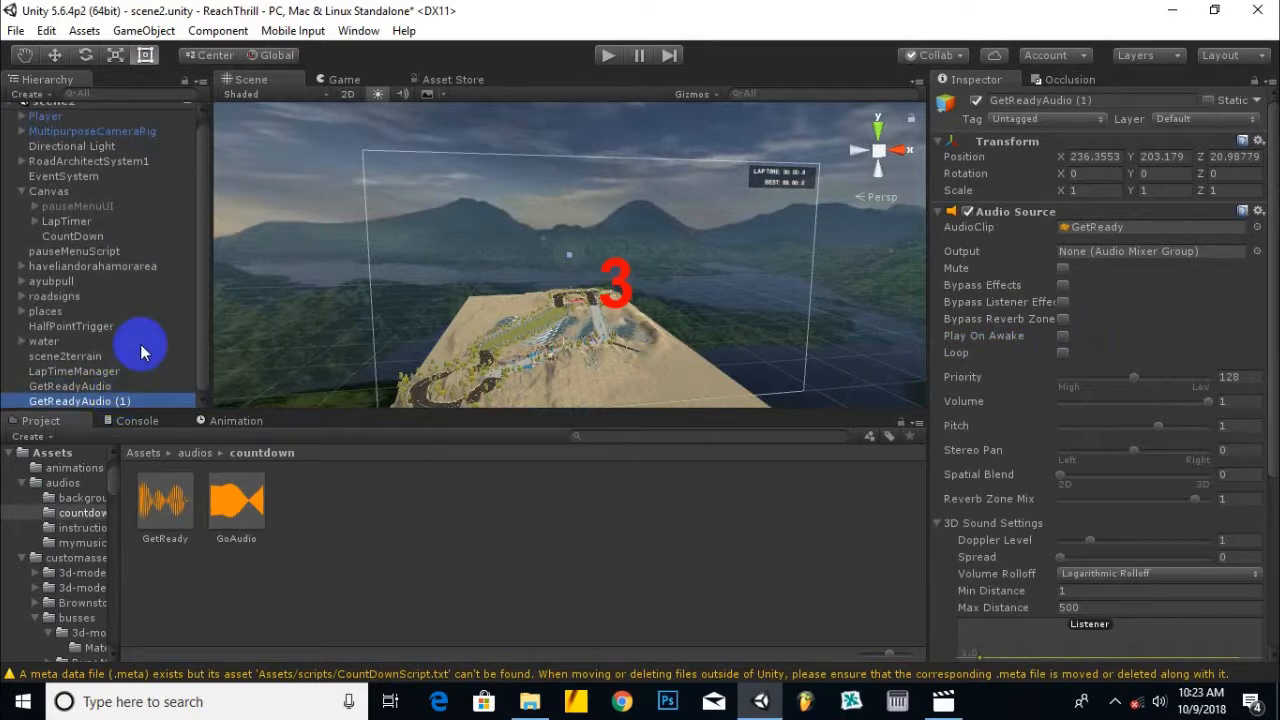
{"action": "right_click", "coordinate": [127, 407]}
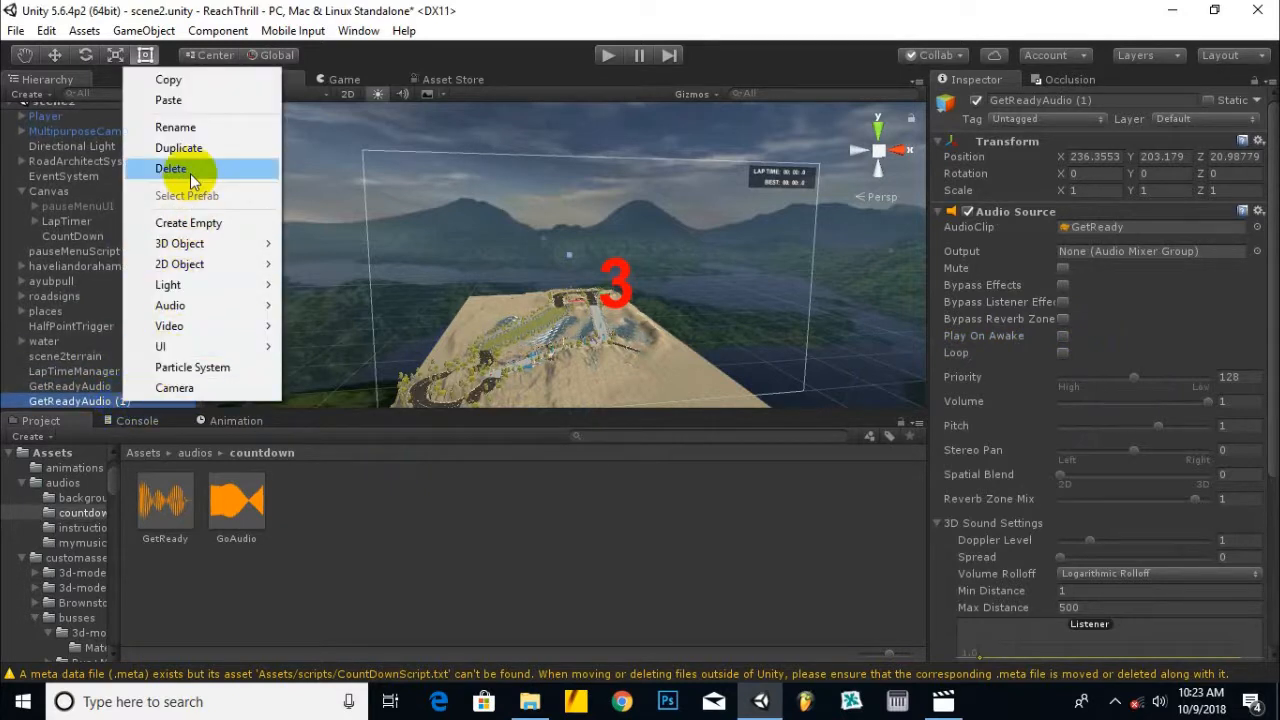
{"action": "left_click", "coordinate": [190, 127]}
{"action": "type", "text": "GoAudio"}
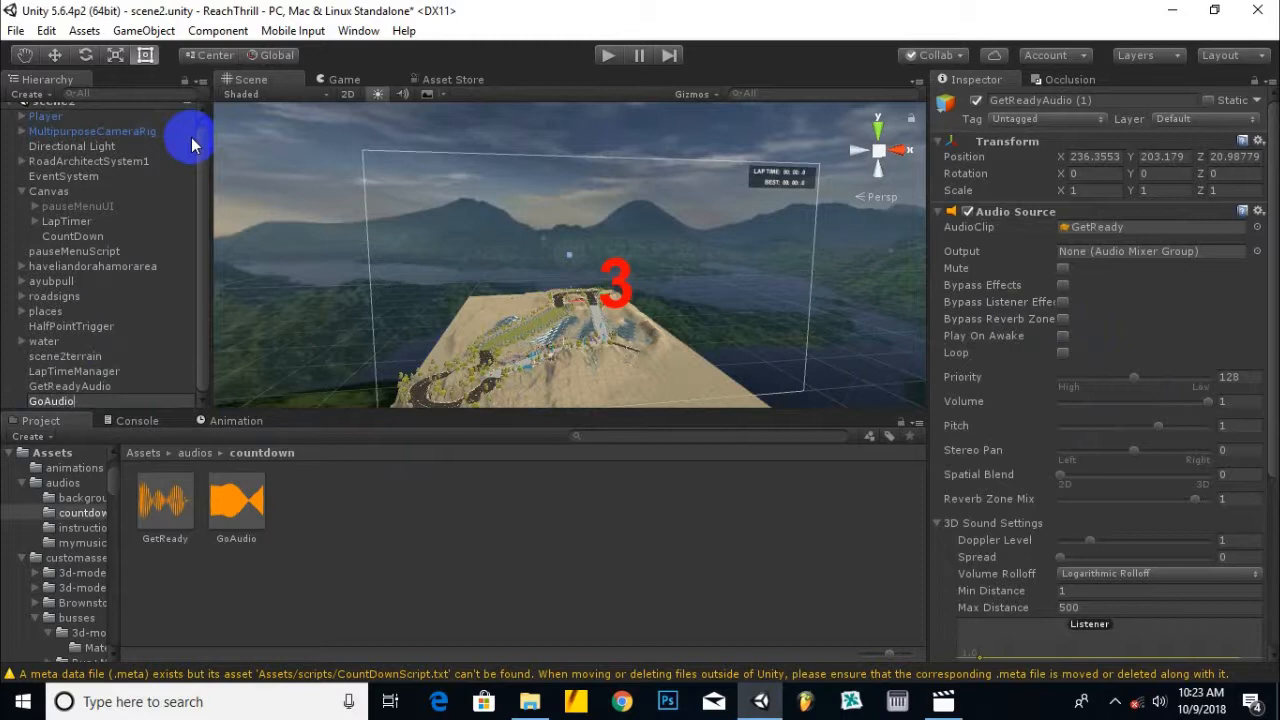
{"action": "key", "text": "Return"}
{"action": "left_click_drag", "start_coordinate": [244, 503], "coordinate": [1090, 240]}
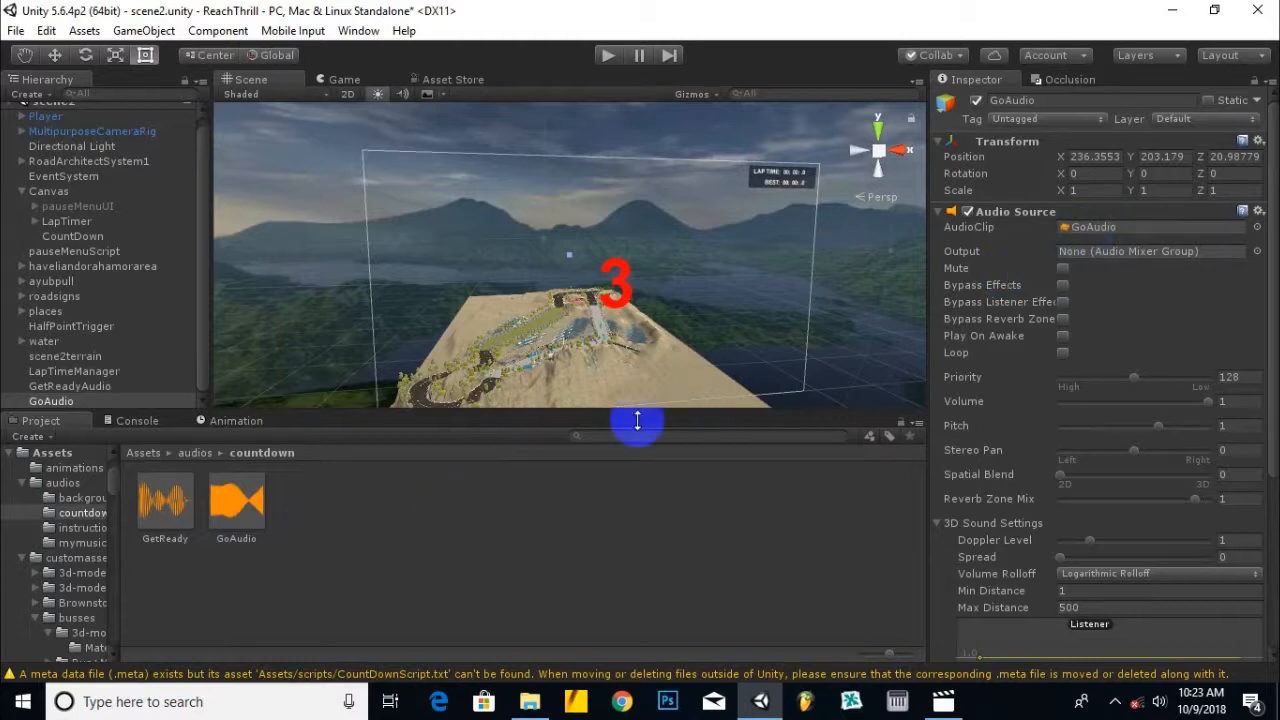
{"action": "scroll", "coordinate": [453, 326], "scroll_direction": "down", "scroll_amount": 2}
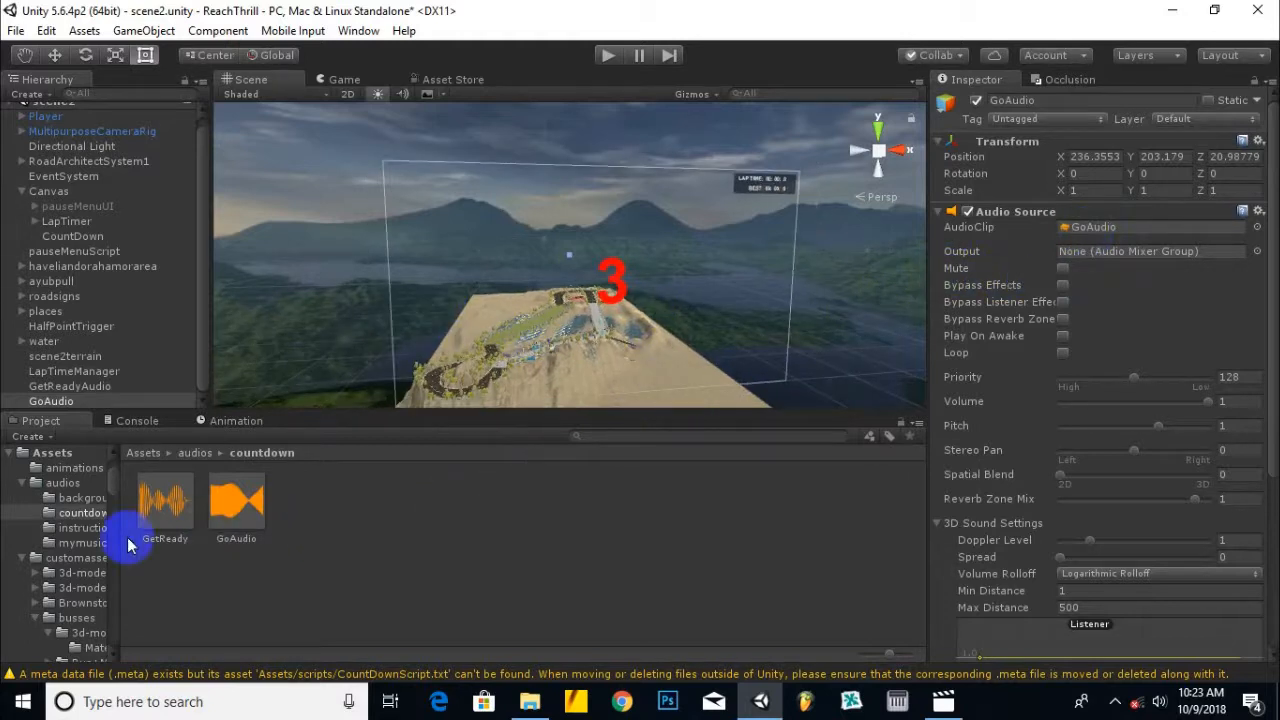
Open the scripts folder in the project's assets.
{"action": "left_click", "coordinate": [146, 454]}
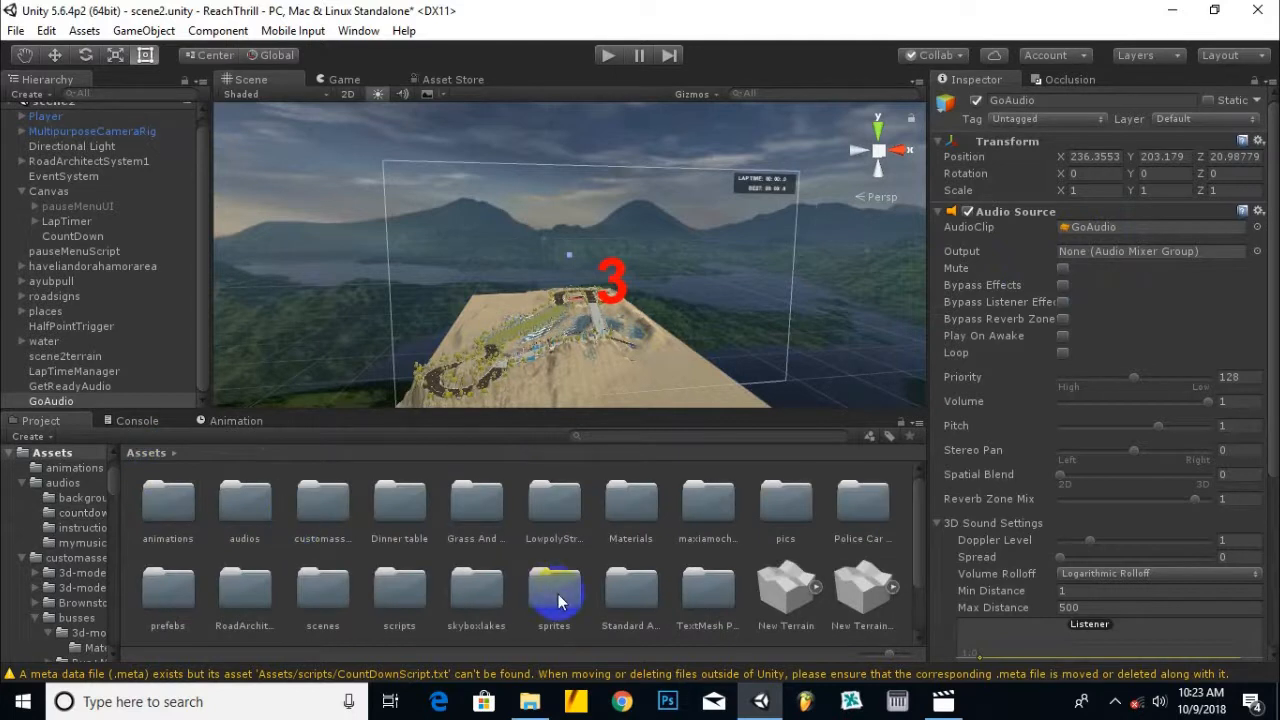
{"action": "left_click", "coordinate": [401, 591]}
{"action": "double_click", "coordinate": [394, 590]}
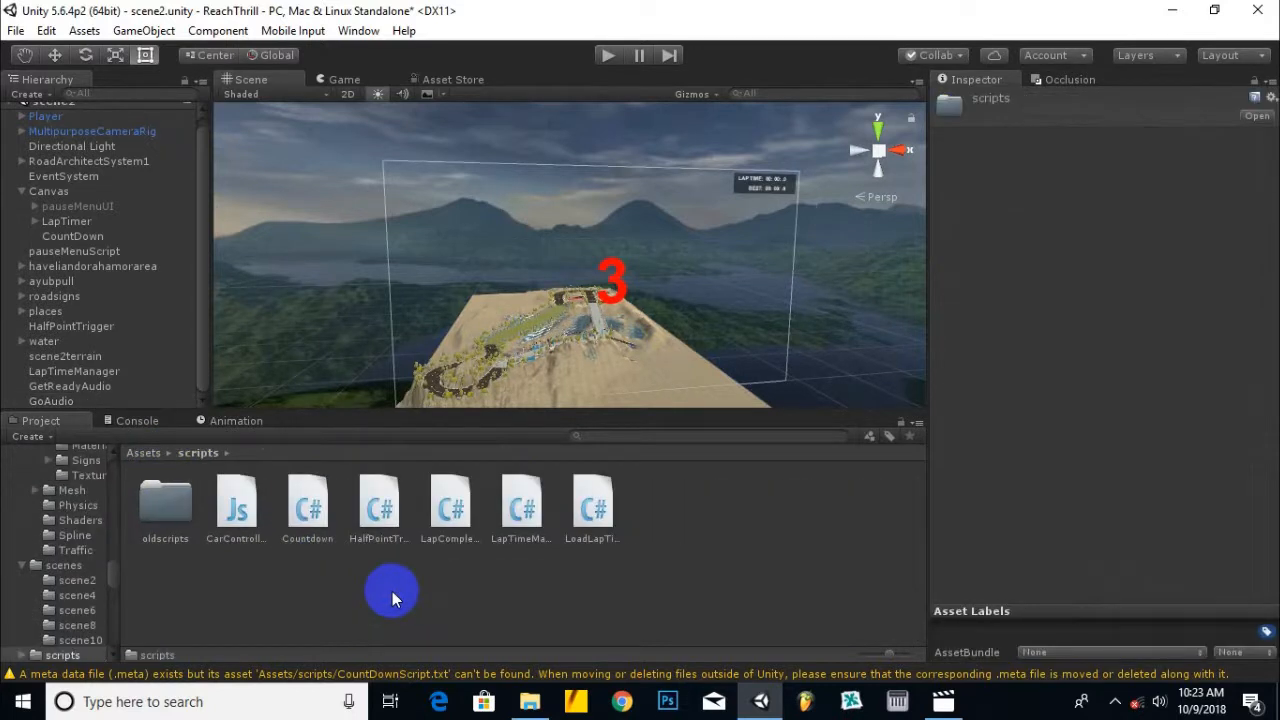
Review the Countdown script's code in MonoDevelop, return to Unity and inspect the CarController script.
{"action": "left_click", "coordinate": [301, 509]}
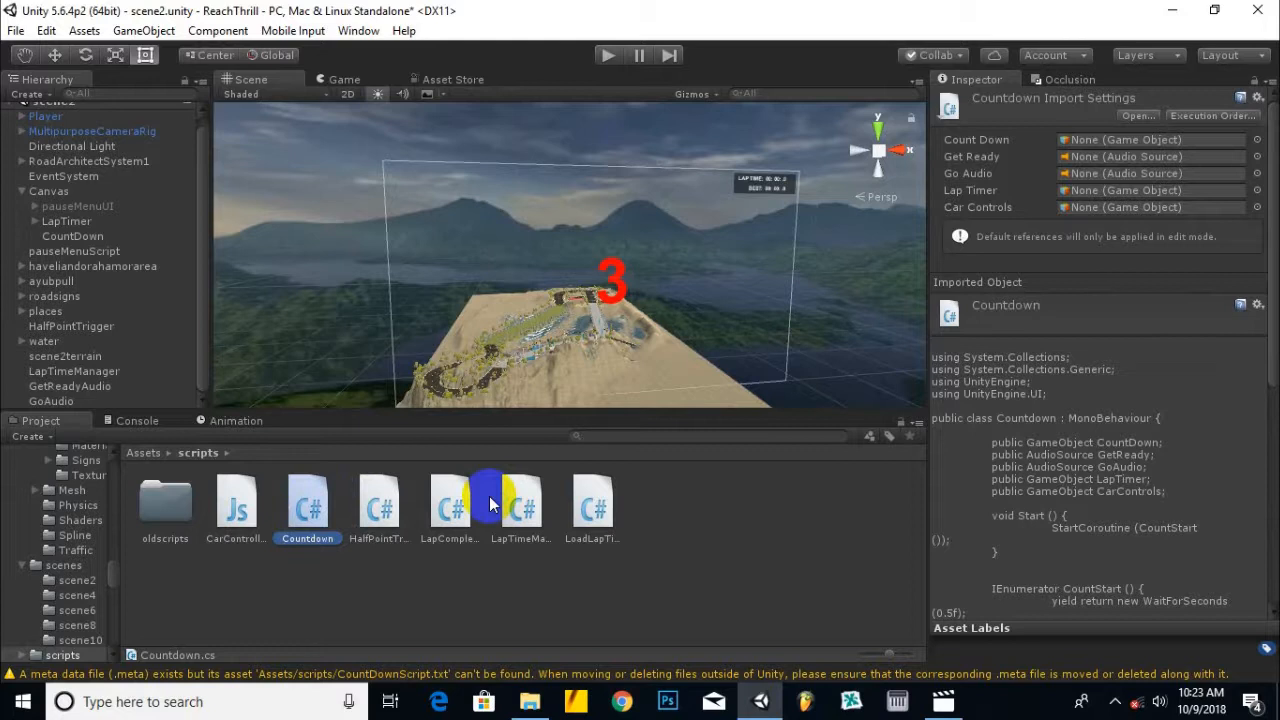
{"action": "double_click", "coordinate": [305, 541]}
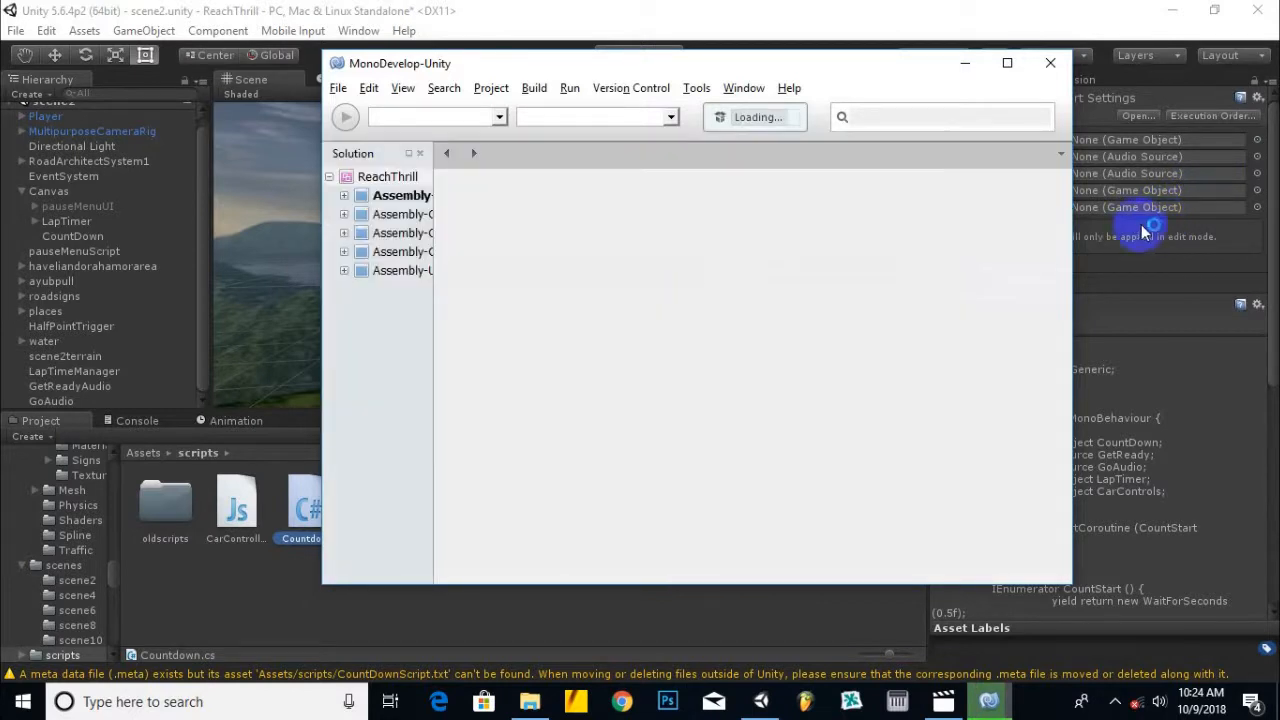
{"action": "left_click_drag", "start_coordinate": [870, 70], "coordinate": [832, 135]}
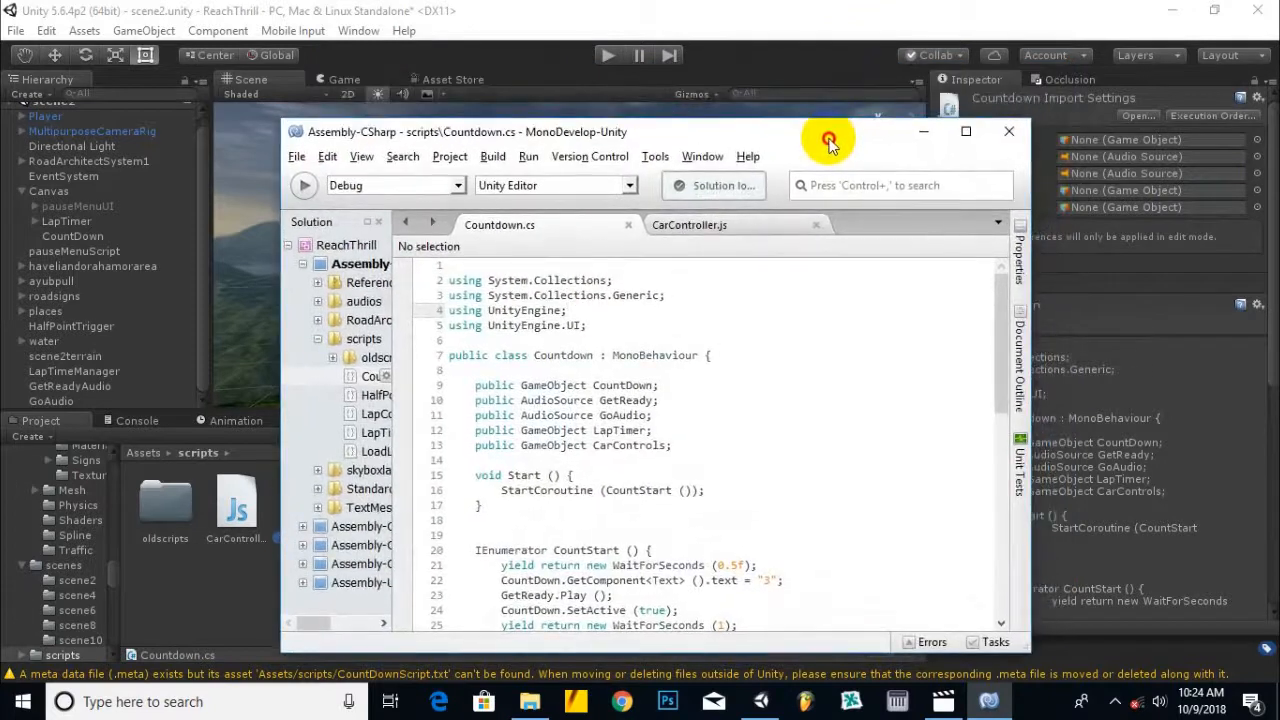
{"action": "left_click", "coordinate": [928, 45]}
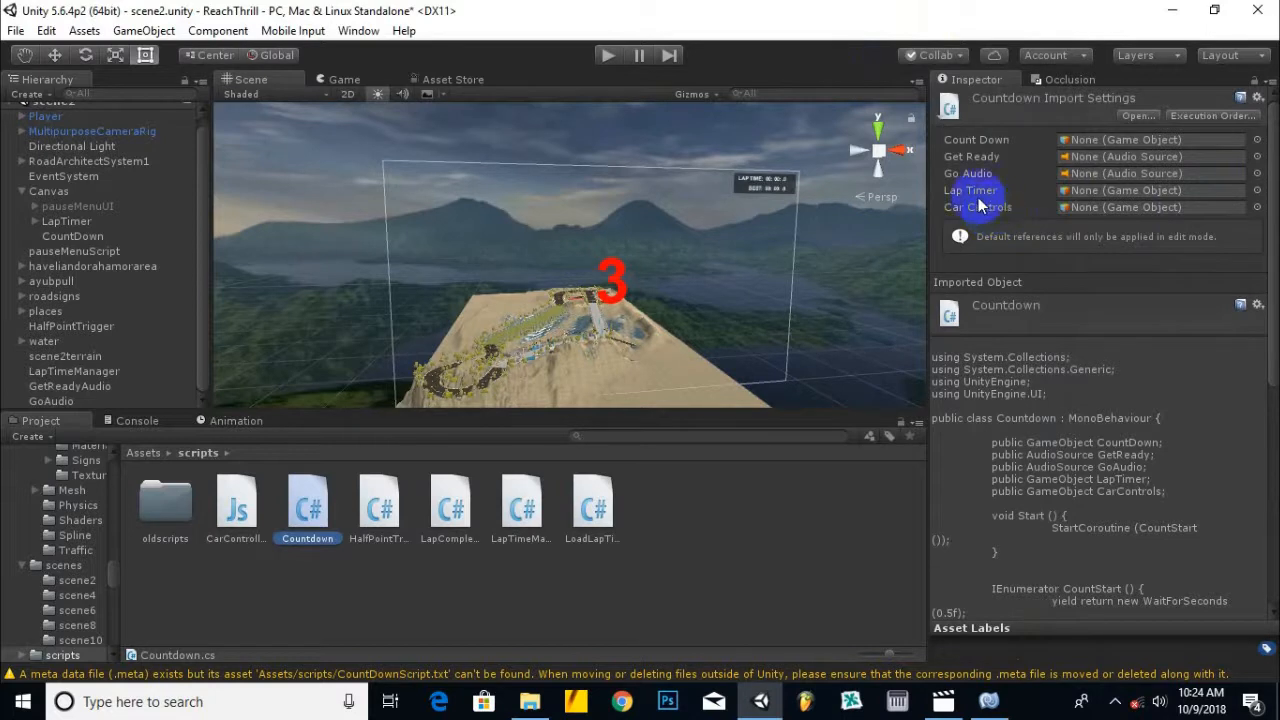
{"action": "left_click", "coordinate": [237, 512]}
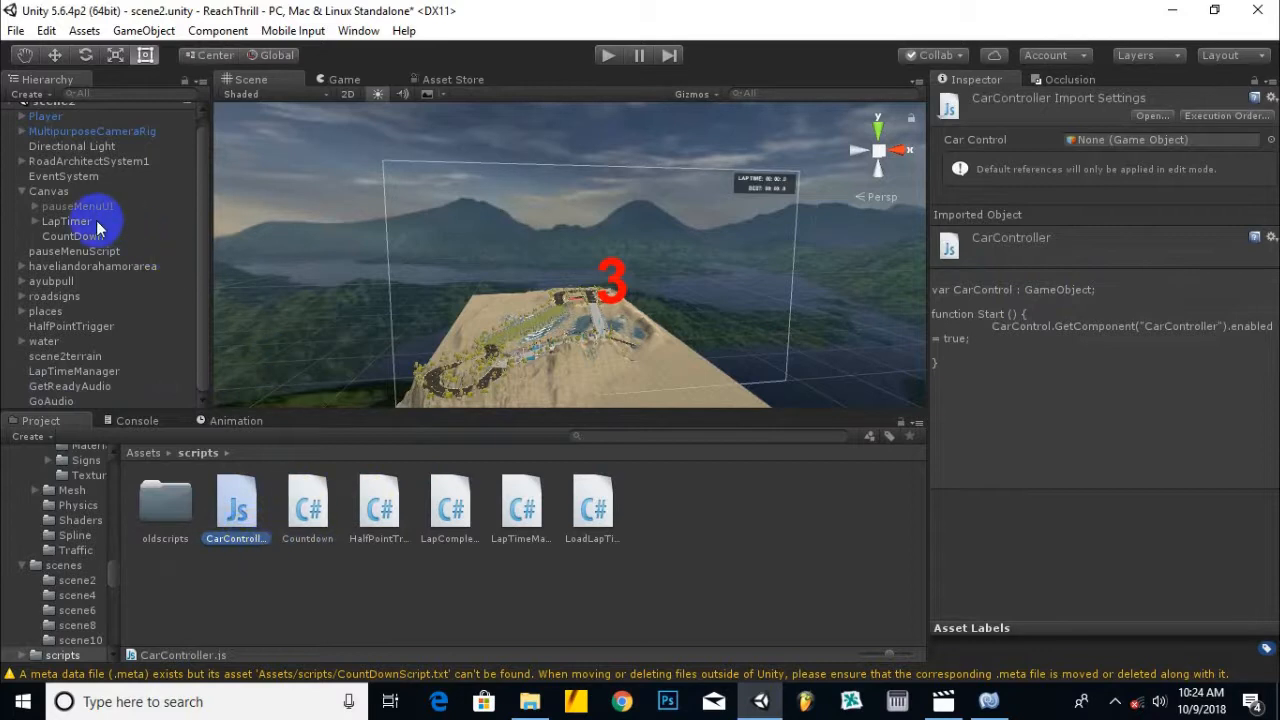
Create an empty game object named CarControllManager and attach the CarController script to it.
{"action": "left_click", "coordinate": [30, 94]}
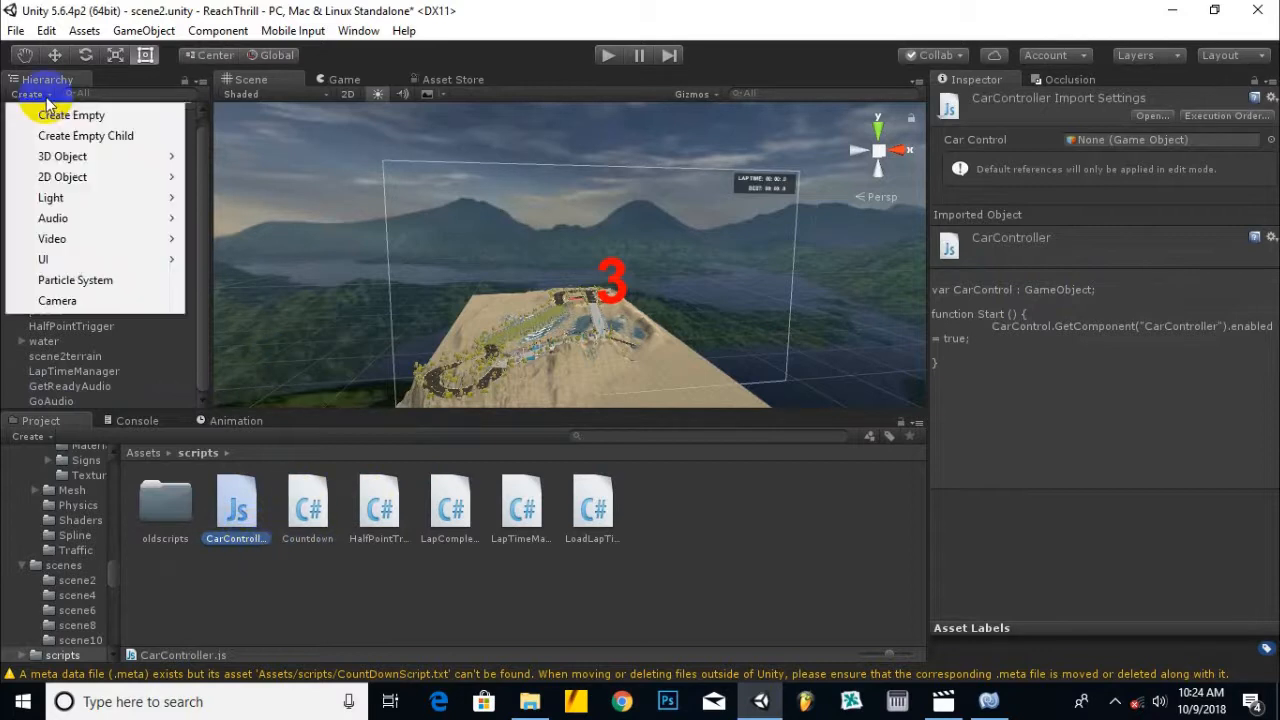
{"action": "left_click", "coordinate": [47, 118]}
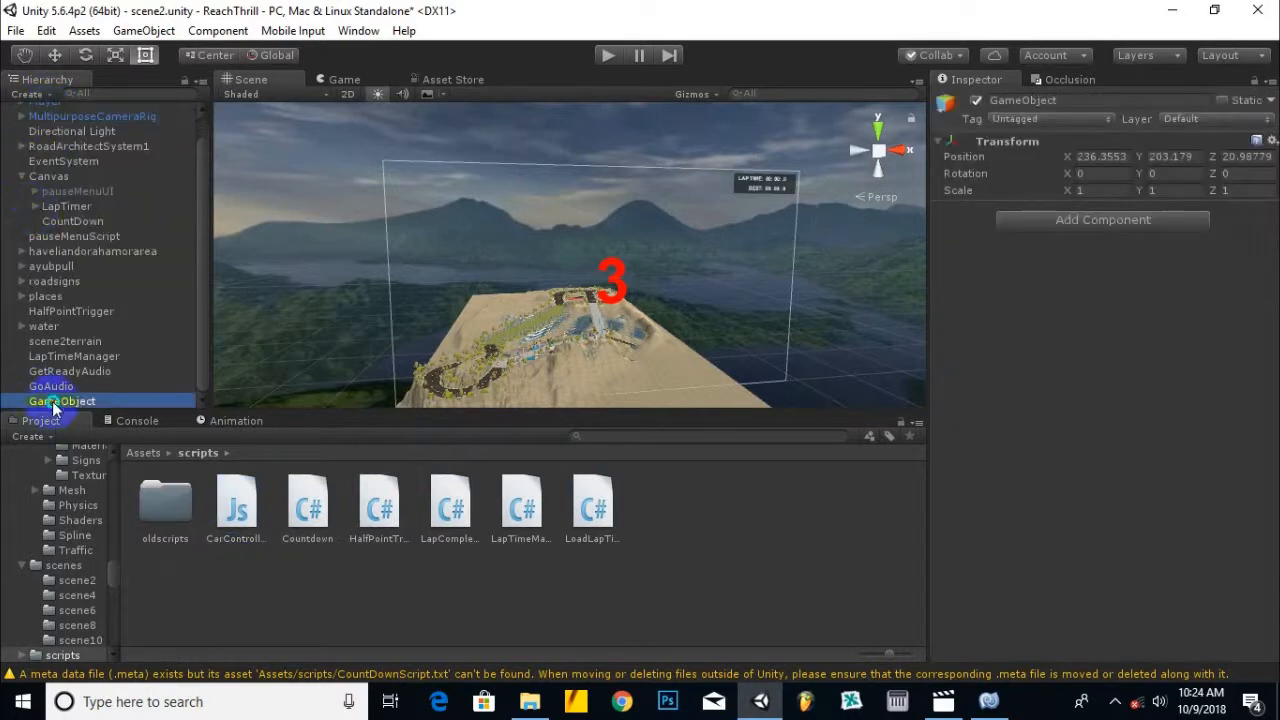
{"action": "right_click", "coordinate": [49, 401]}
{"action": "left_click", "coordinate": [132, 127]}
{"action": "type", "text": "CarControllManager"}
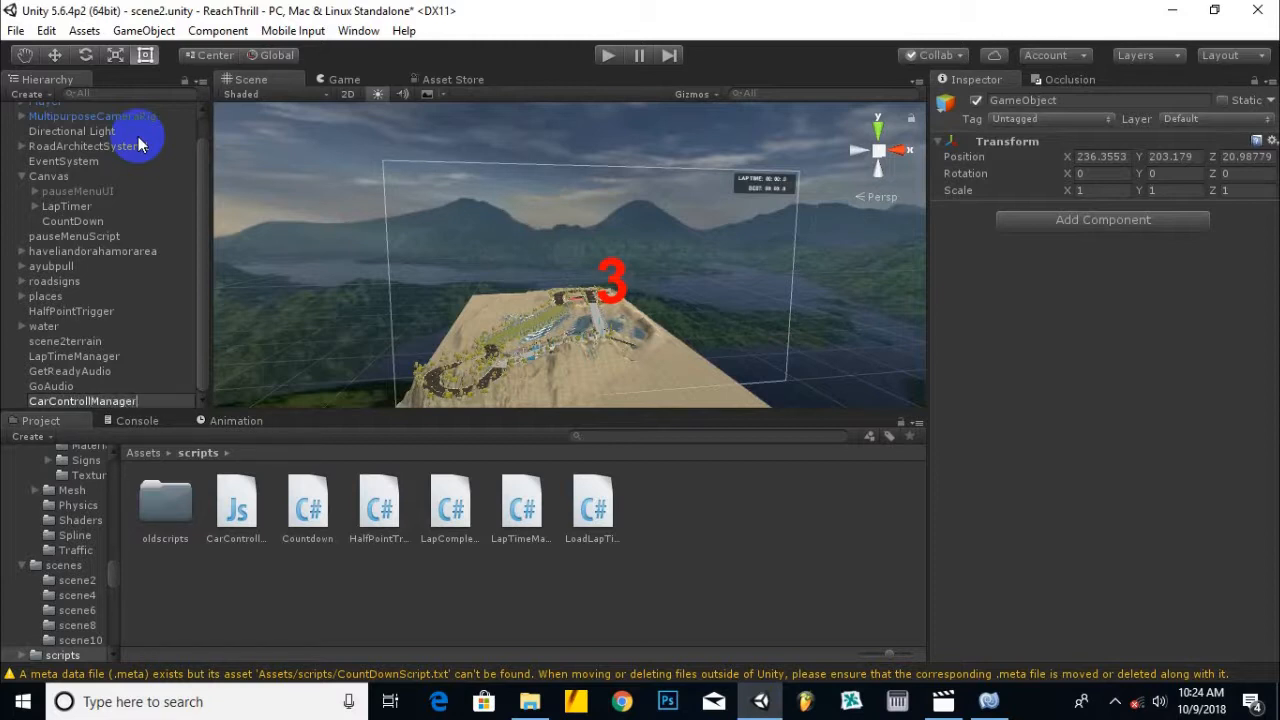
{"action": "key", "text": "Return"}
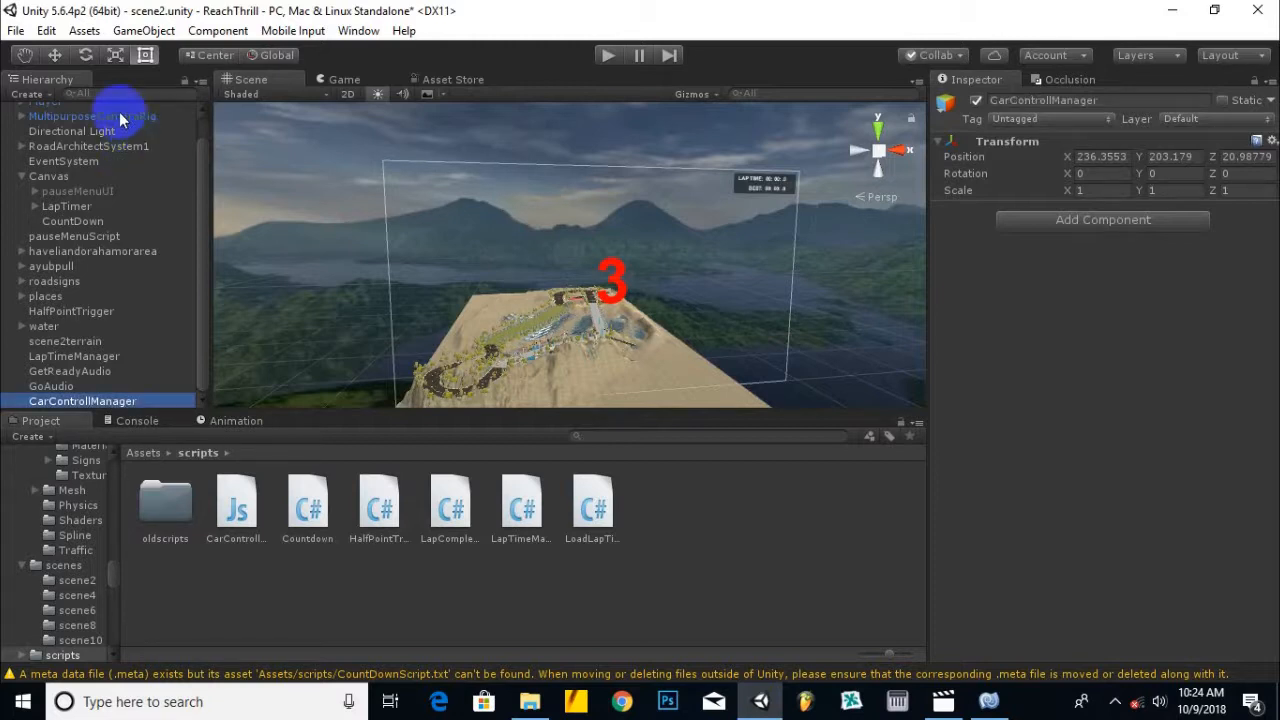
{"action": "left_click_drag", "start_coordinate": [238, 505], "coordinate": [72, 403]}
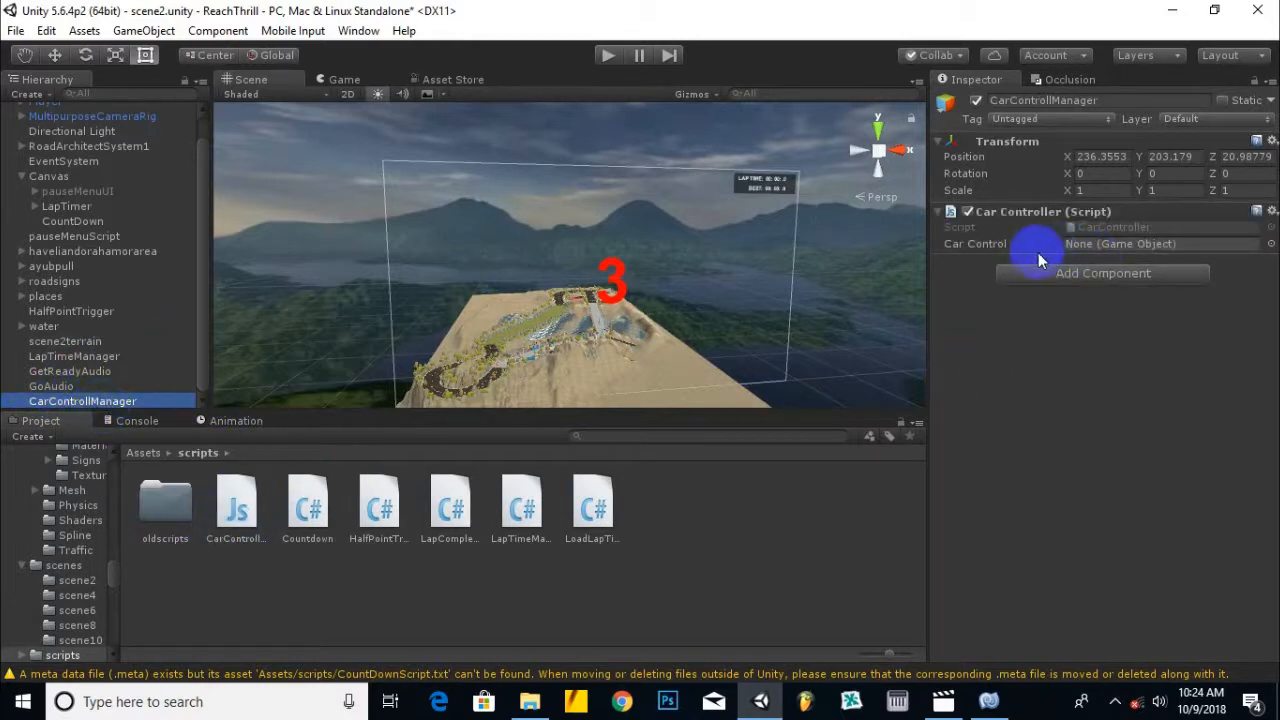
Disable the Car Controller script component on the Player object.
{"action": "scroll", "coordinate": [40, 150], "scroll_direction": "up", "scroll_amount": 1}
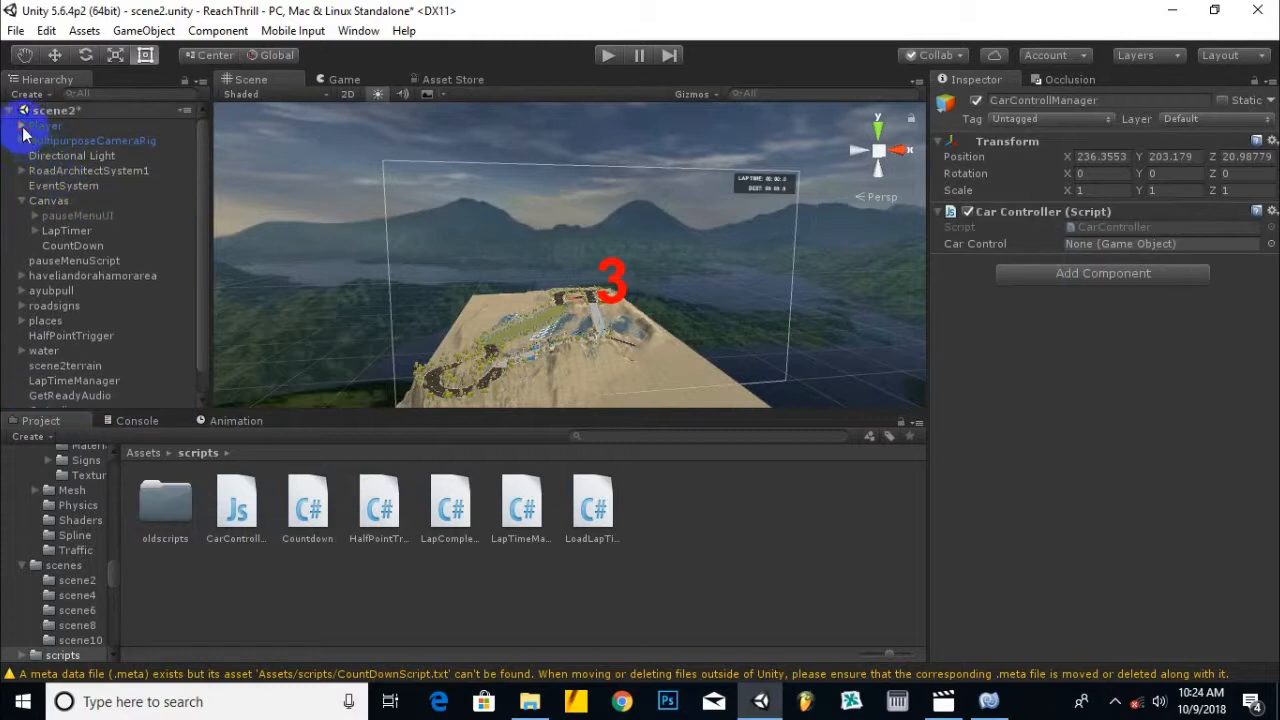
{"action": "left_click", "coordinate": [22, 126]}
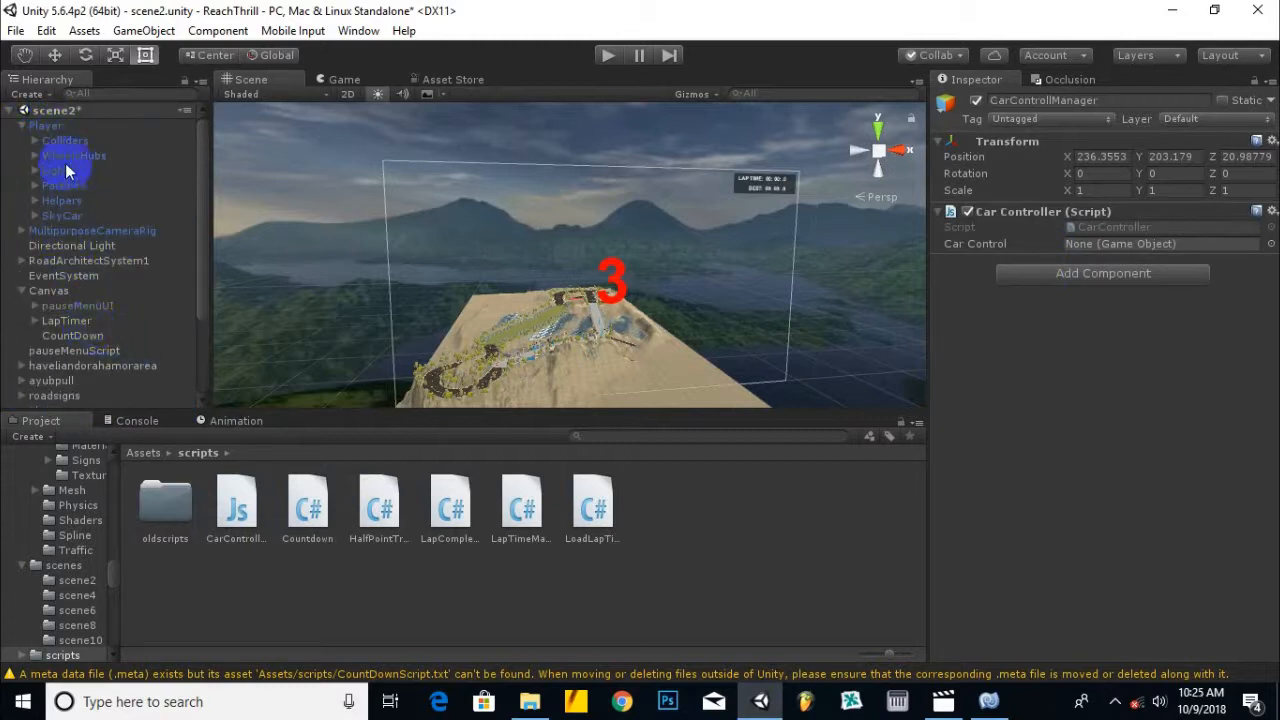
{"action": "left_click", "coordinate": [45, 126]}
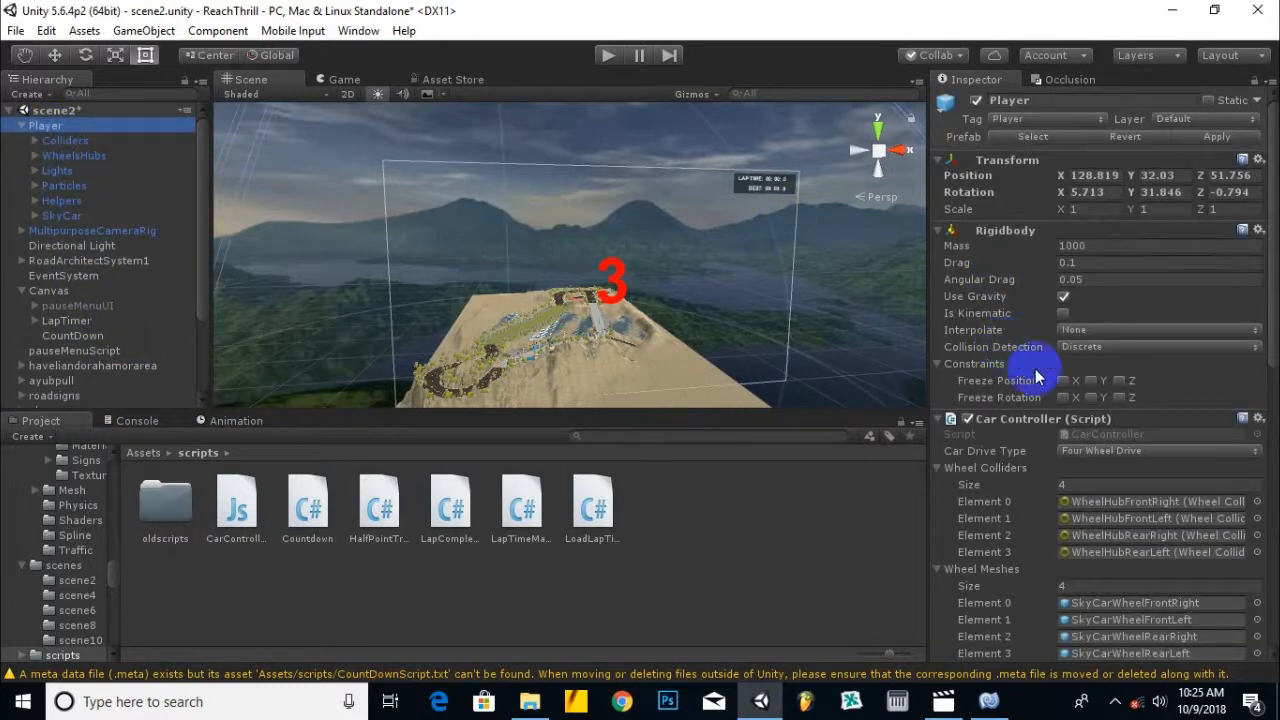
{"action": "left_click", "coordinate": [968, 420]}
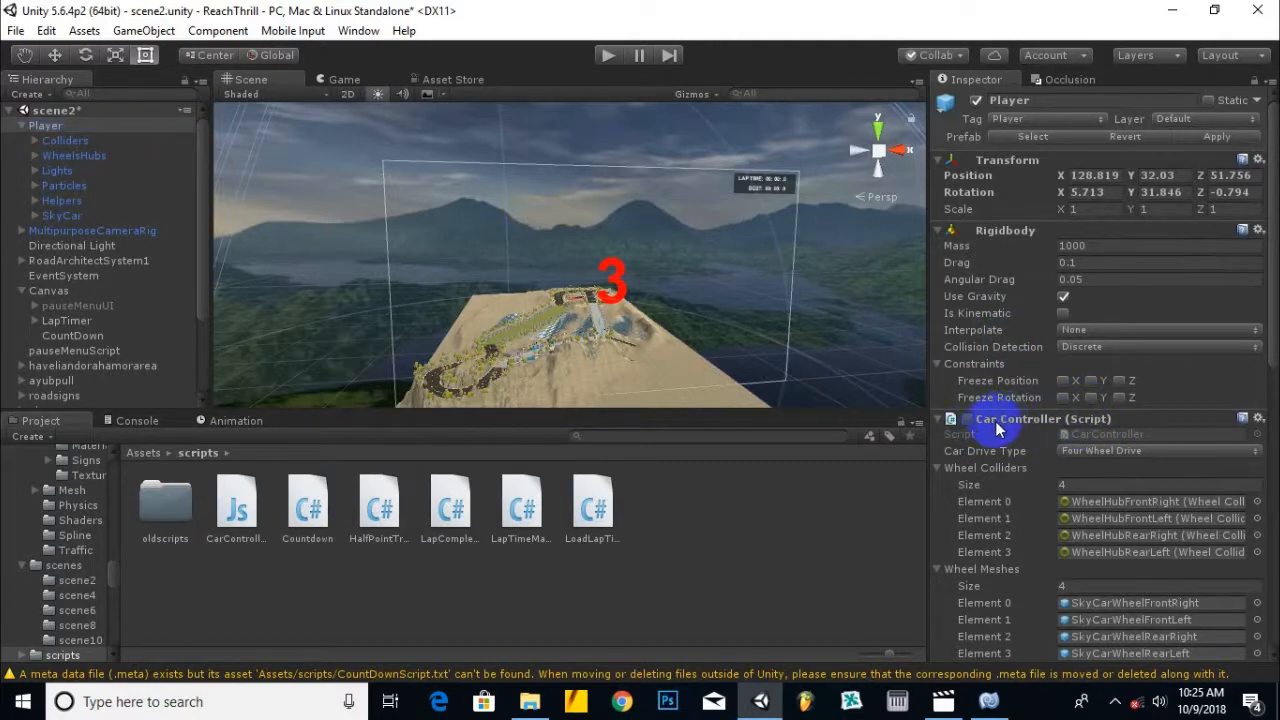
Assign the Player object to the Car Control field of CarControllManager's Car Controller script.
{"action": "scroll", "coordinate": [110, 385], "scroll_direction": "down", "scroll_amount": 3}
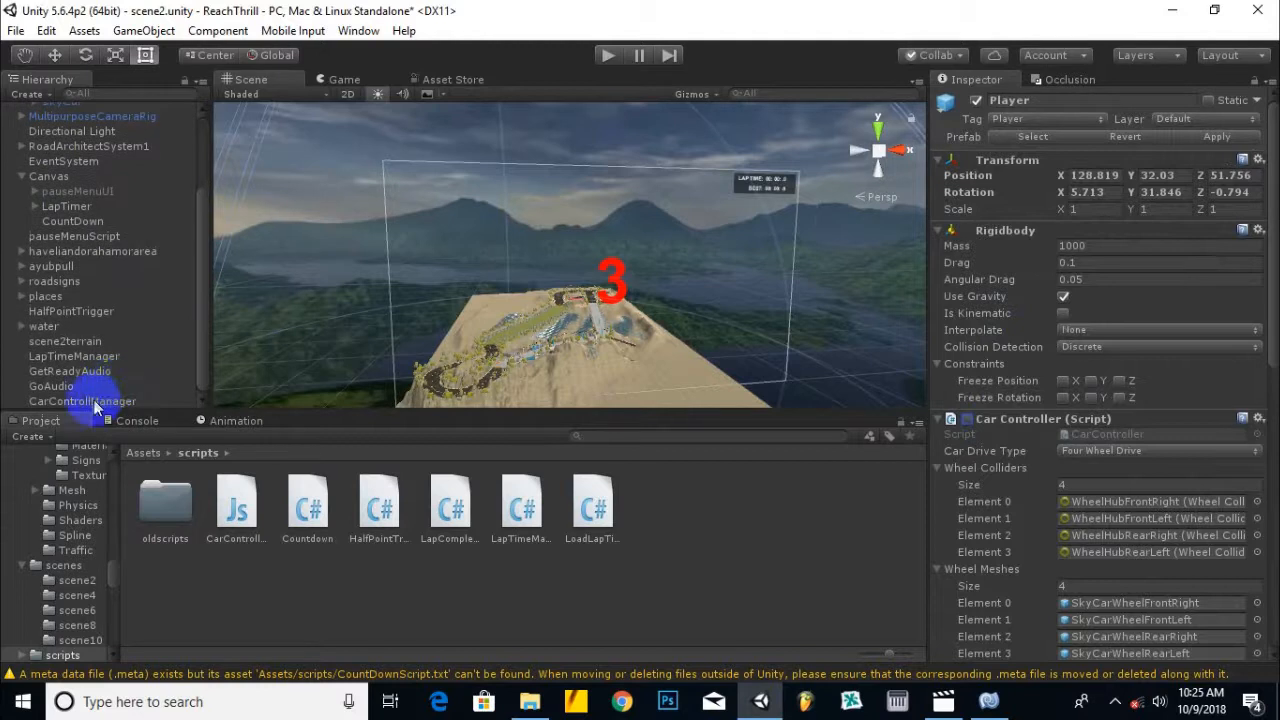
{"action": "left_click", "coordinate": [94, 402]}
{"action": "scroll", "coordinate": [117, 318], "scroll_direction": "up", "scroll_amount": 3}
{"action": "left_click", "coordinate": [52, 127]}
{"action": "left_click_drag", "start_coordinate": [52, 127], "coordinate": [1143, 250]}
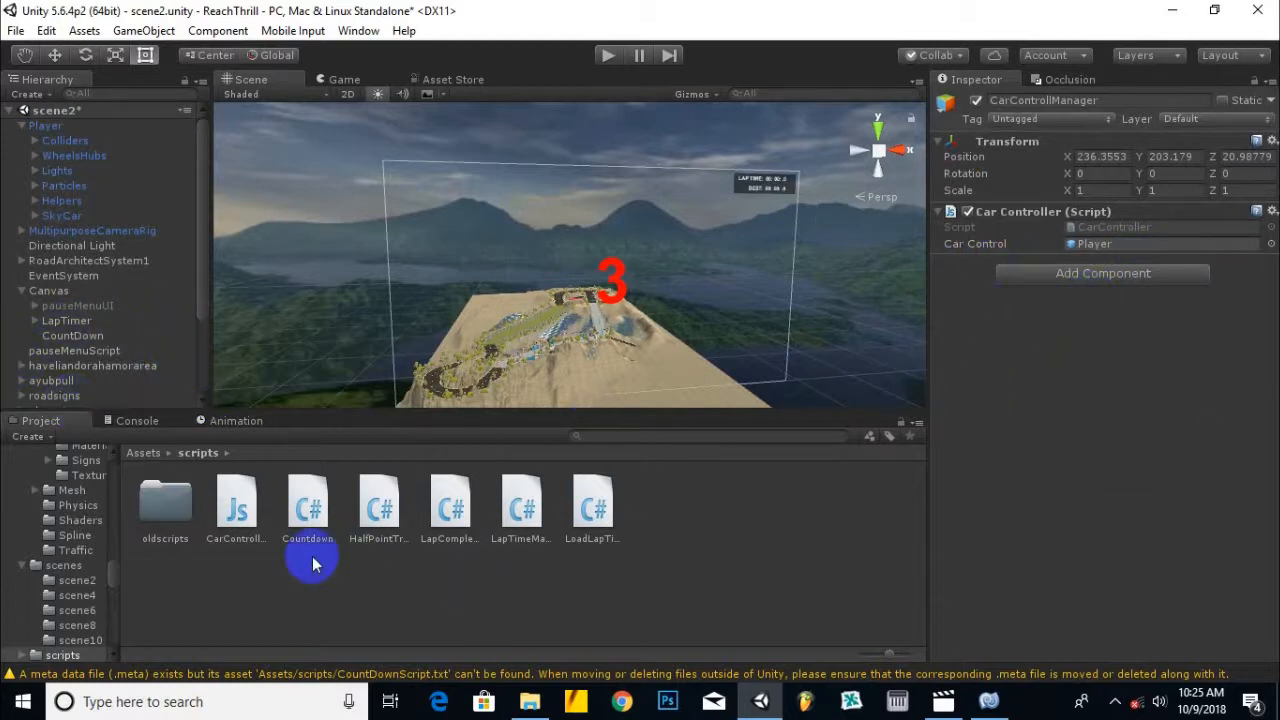
Inspect the components of GetReadyAudio, LapTimeManager, CountDown, GoAudio and CarControllManager.
{"action": "scroll", "coordinate": [57, 243], "scroll_direction": "down", "scroll_amount": 4}
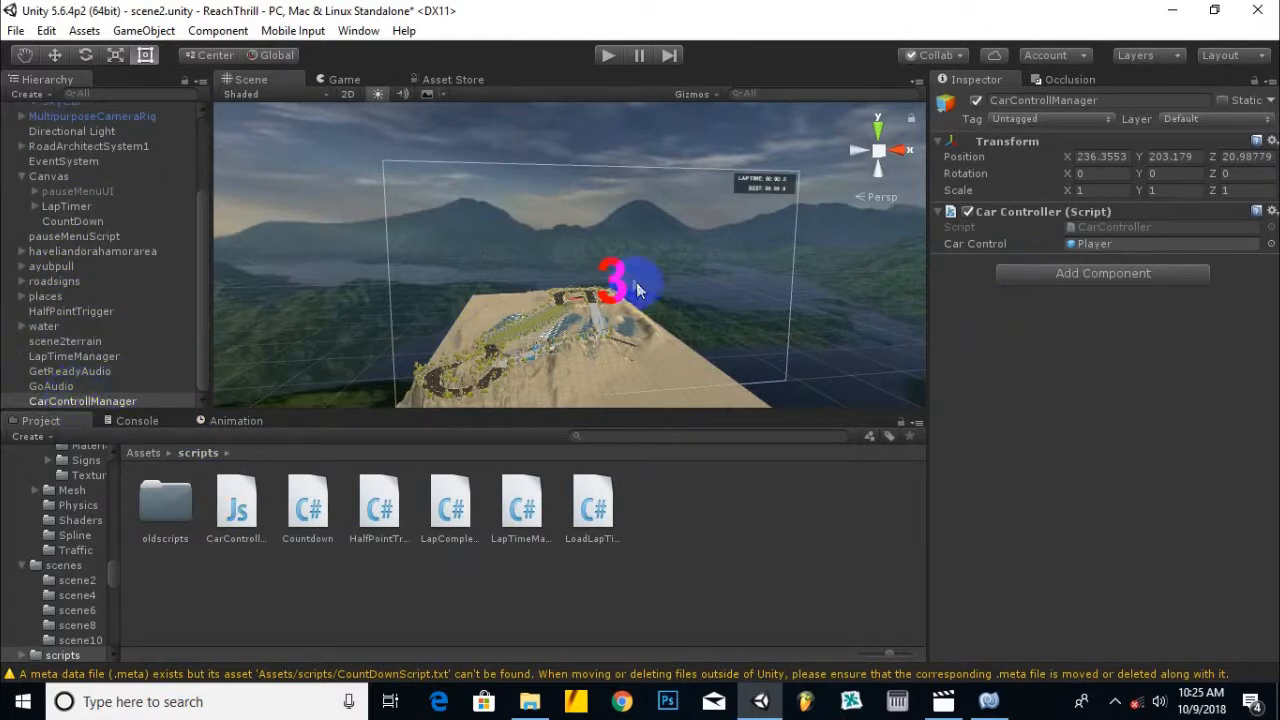
{"action": "left_click", "coordinate": [68, 371]}
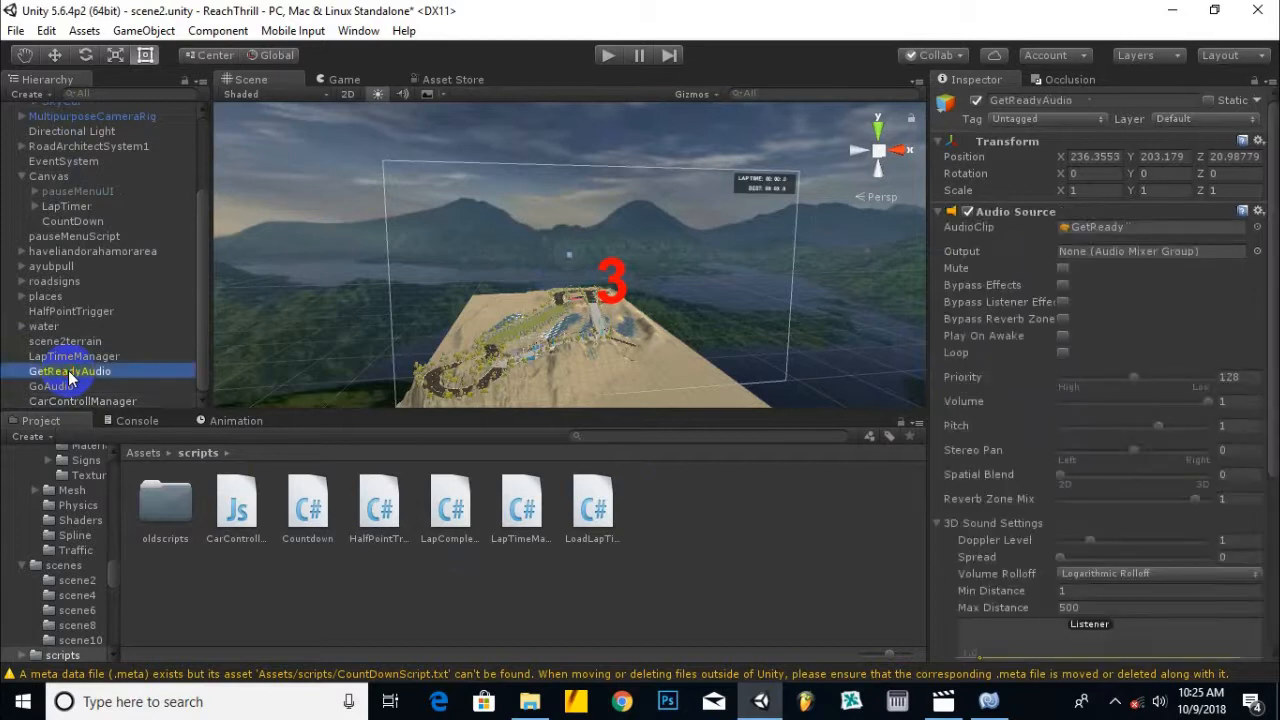
{"action": "left_click", "coordinate": [70, 357]}
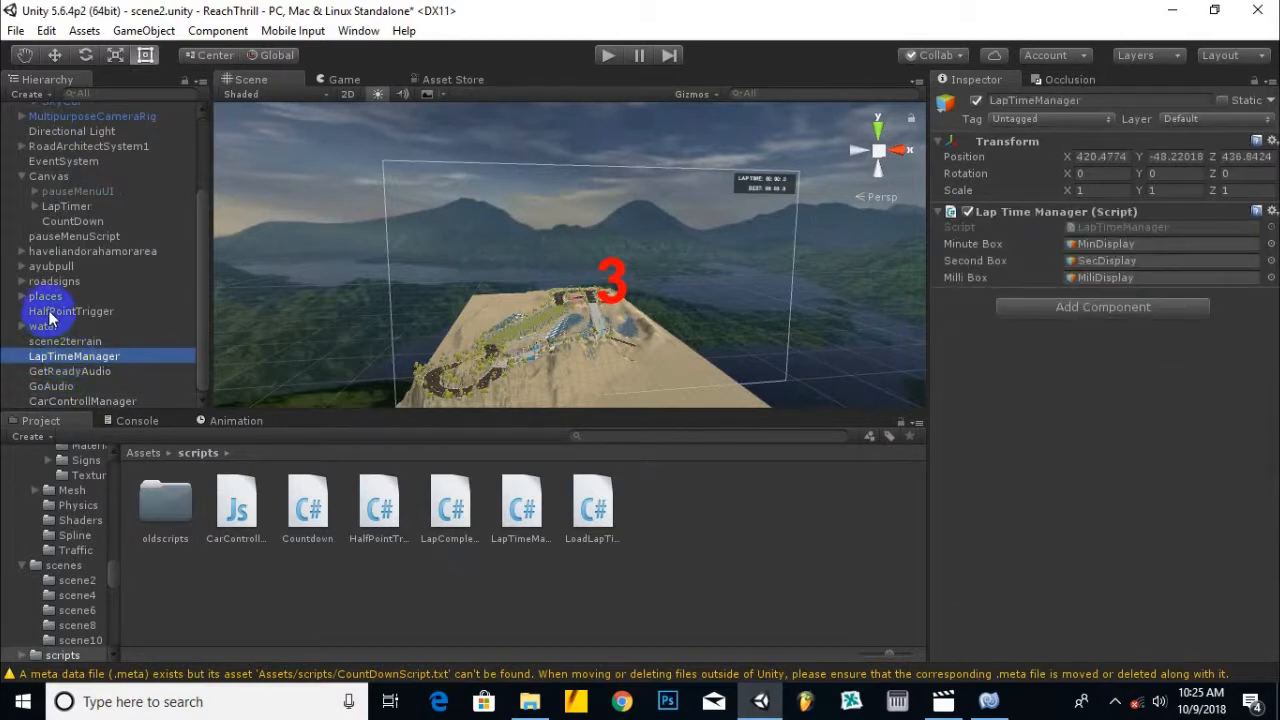
{"action": "left_click", "coordinate": [84, 220]}
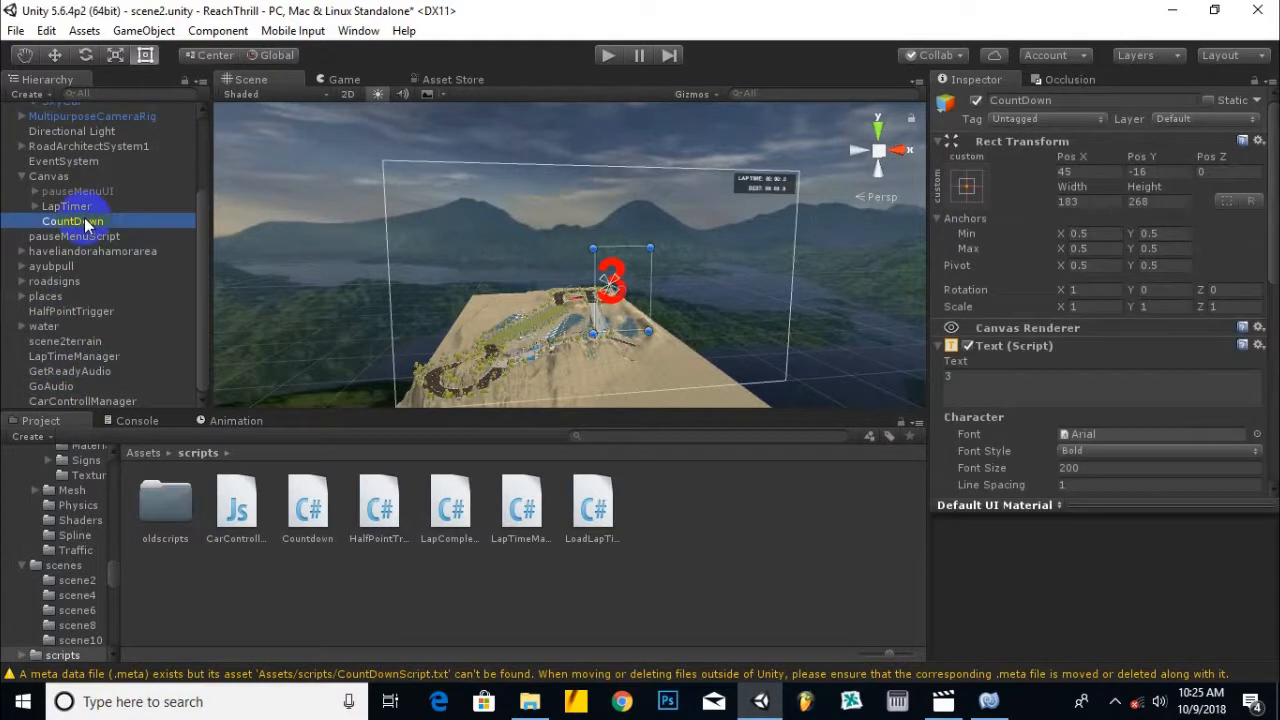
{"action": "scroll", "coordinate": [1082, 234], "scroll_direction": "down", "scroll_amount": 10}
{"action": "scroll", "coordinate": [1080, 234], "scroll_direction": "up", "scroll_amount": 10}
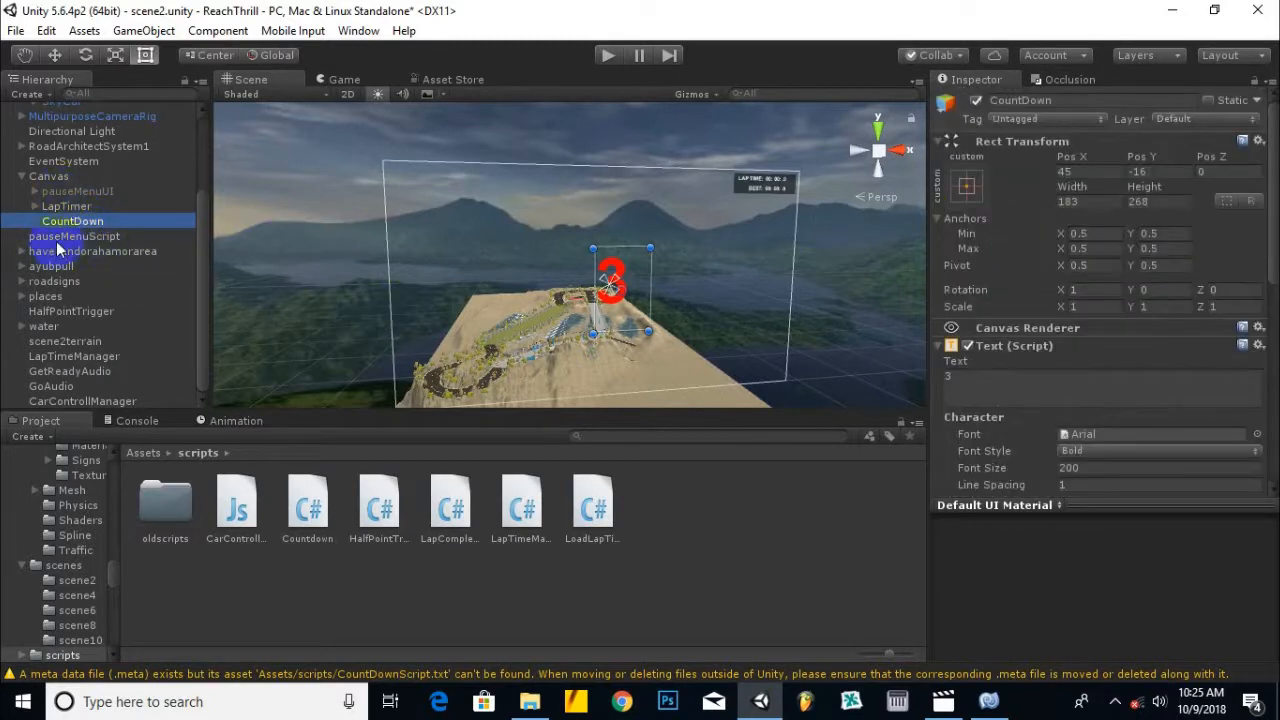
{"action": "left_click", "coordinate": [67, 360]}
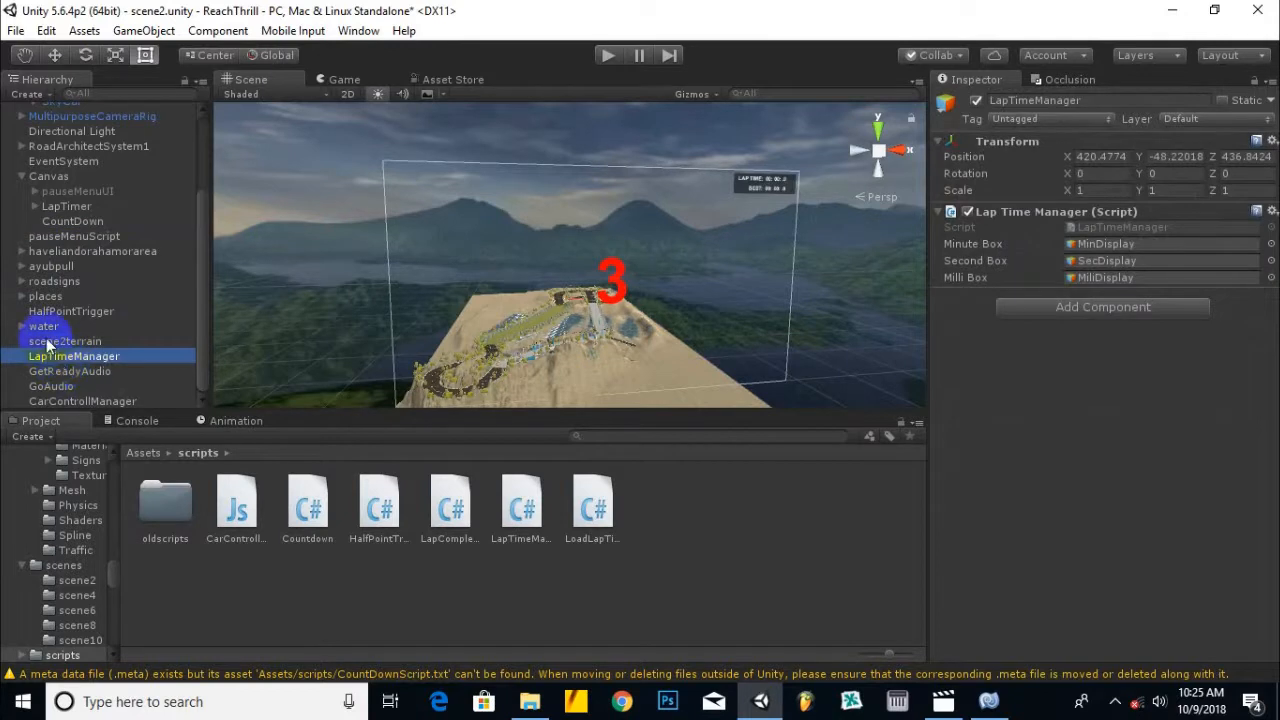
{"action": "left_click", "coordinate": [62, 372]}
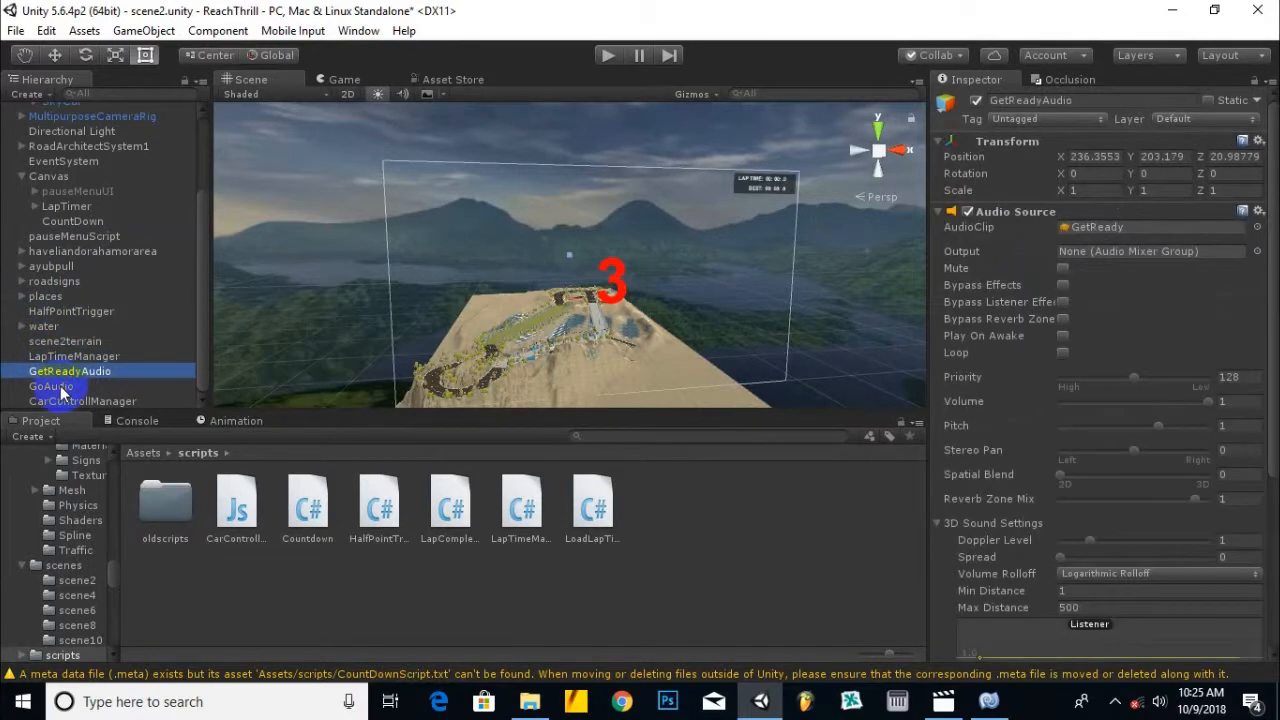
{"action": "left_click", "coordinate": [58, 388]}
{"action": "left_click", "coordinate": [60, 401]}
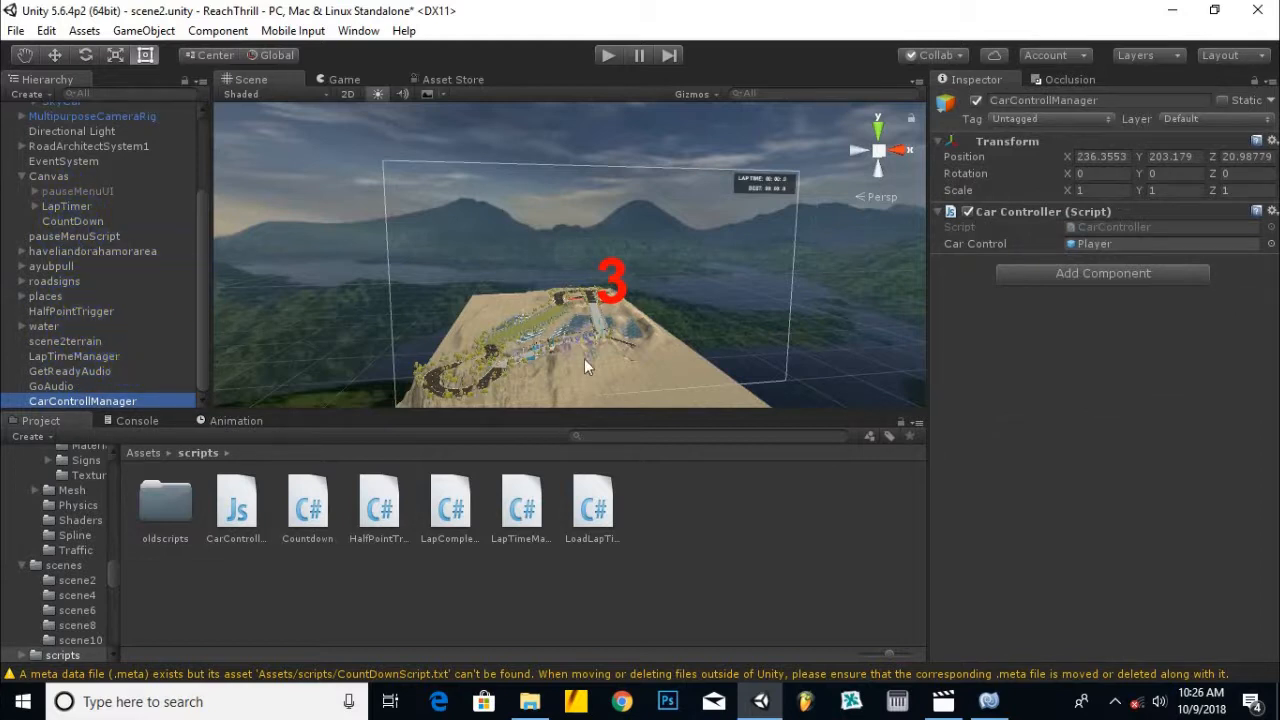
Collapse the Player hierarchy and deactivate the CarControllManager object.
{"action": "scroll", "coordinate": [200, 227], "scroll_direction": "up", "scroll_amount": 4}
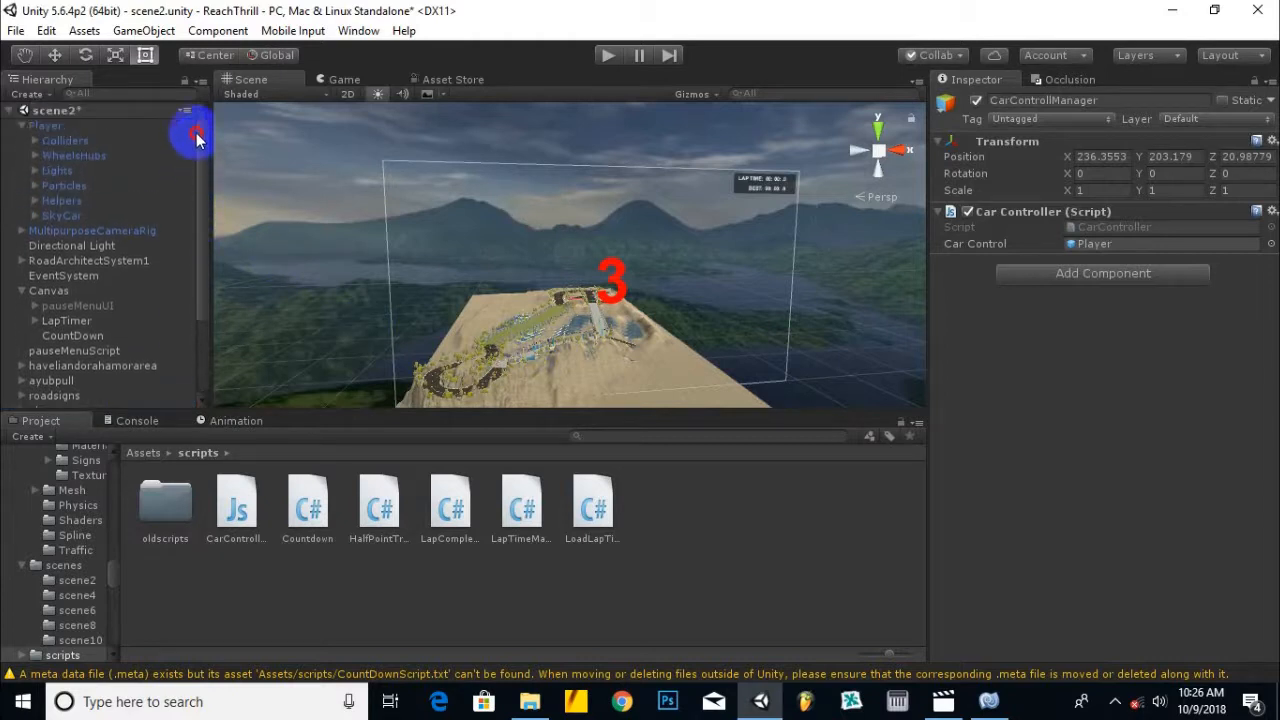
{"action": "left_click", "coordinate": [22, 125]}
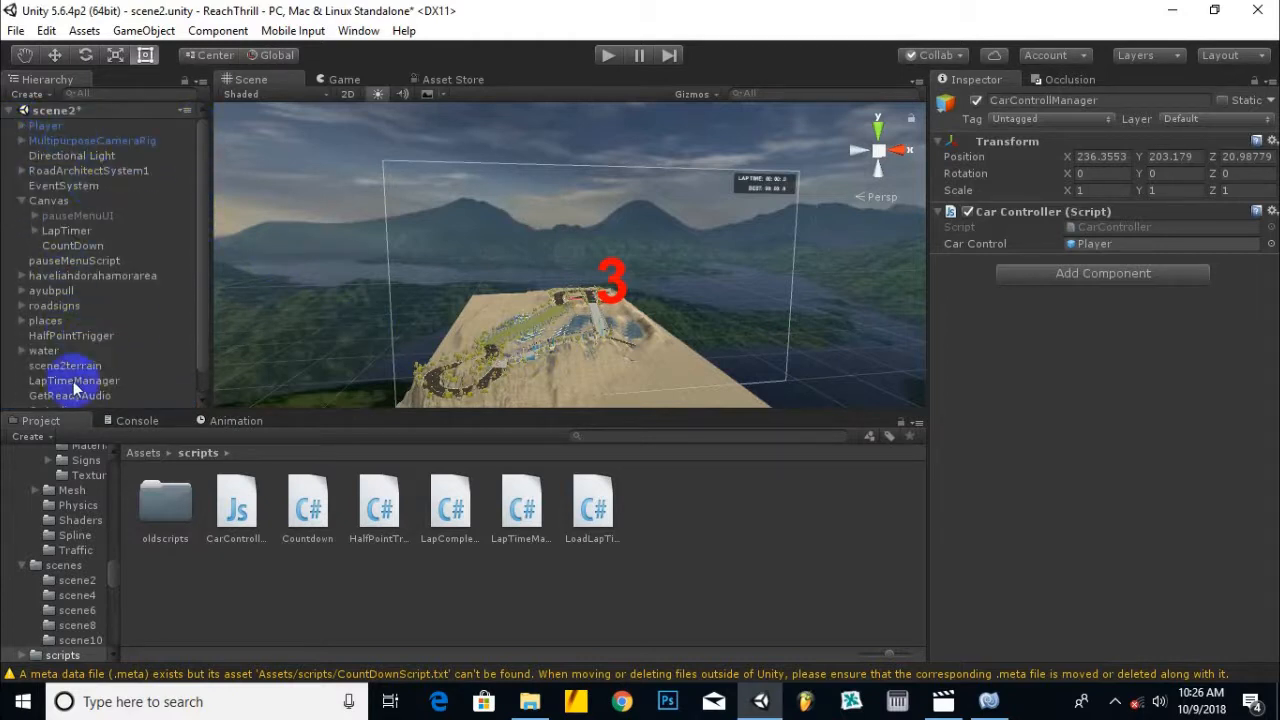
{"action": "scroll", "coordinate": [70, 400], "scroll_direction": "down", "scroll_amount": 1}
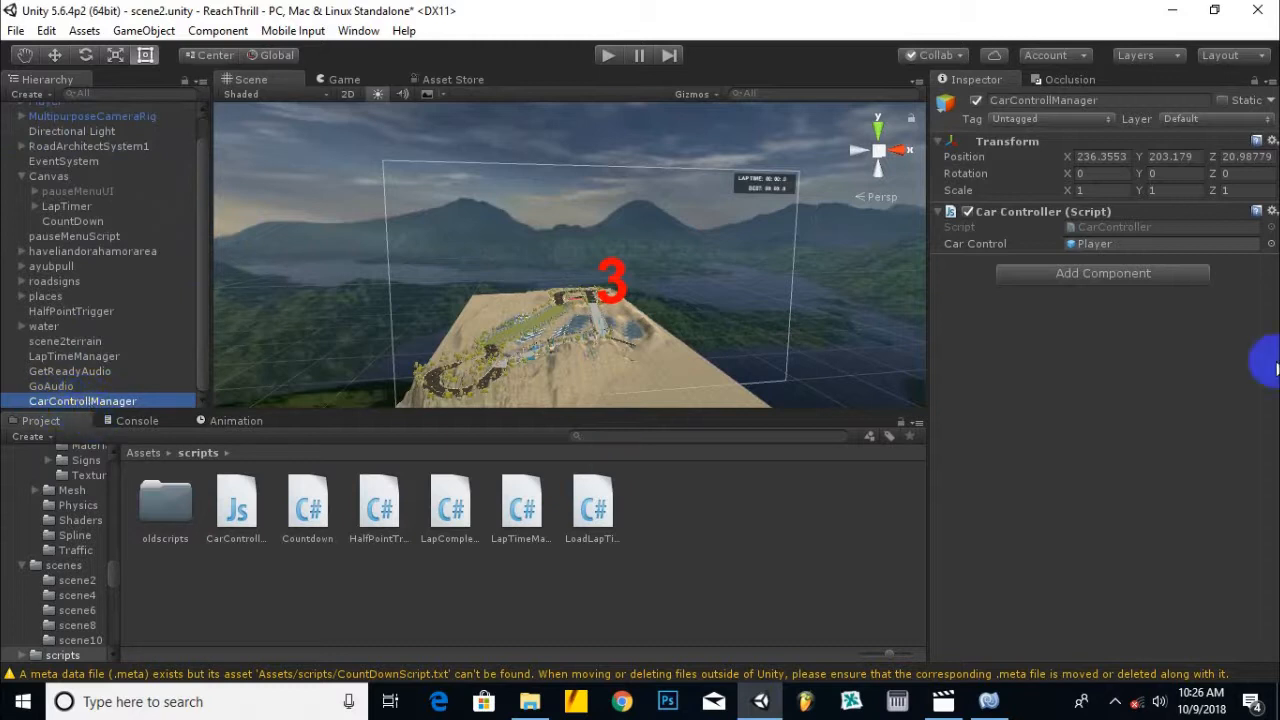
{"action": "left_click", "coordinate": [976, 102]}
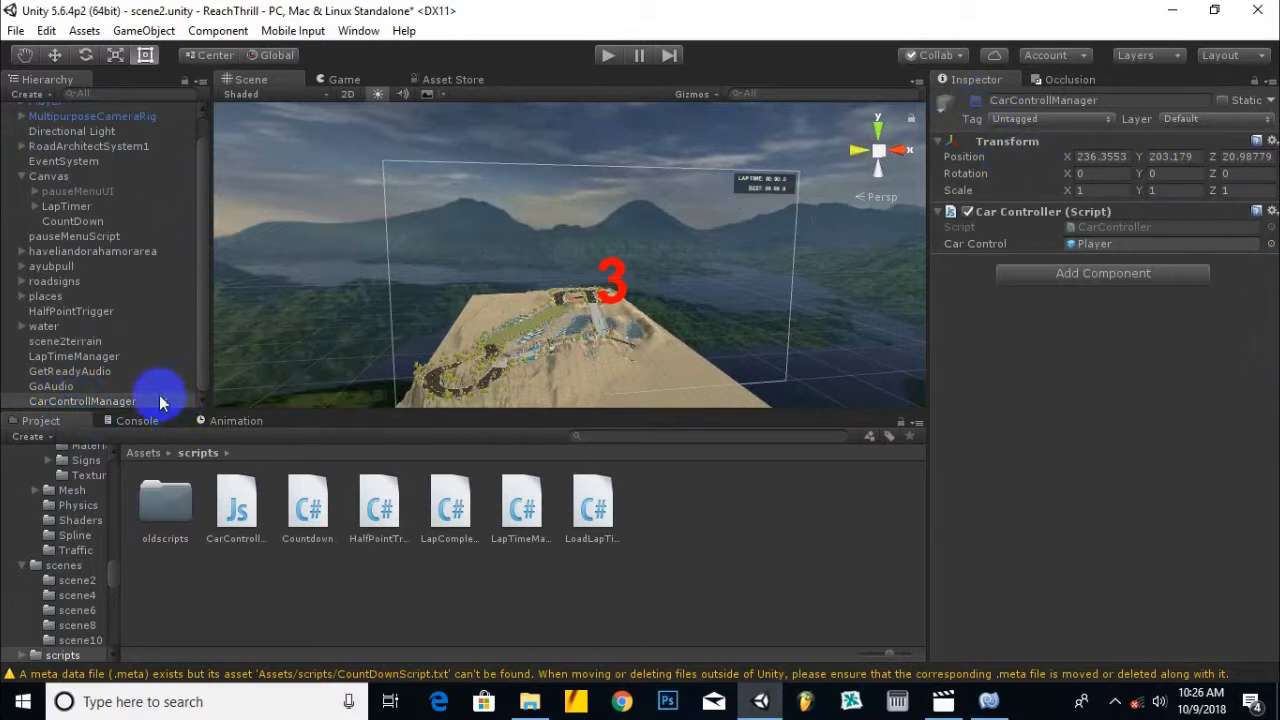
Check the settings of GoAudio, CarControllManager and GetReadyAudio, and examine the CountDown text's Animator component.
{"action": "left_click", "coordinate": [95, 384]}
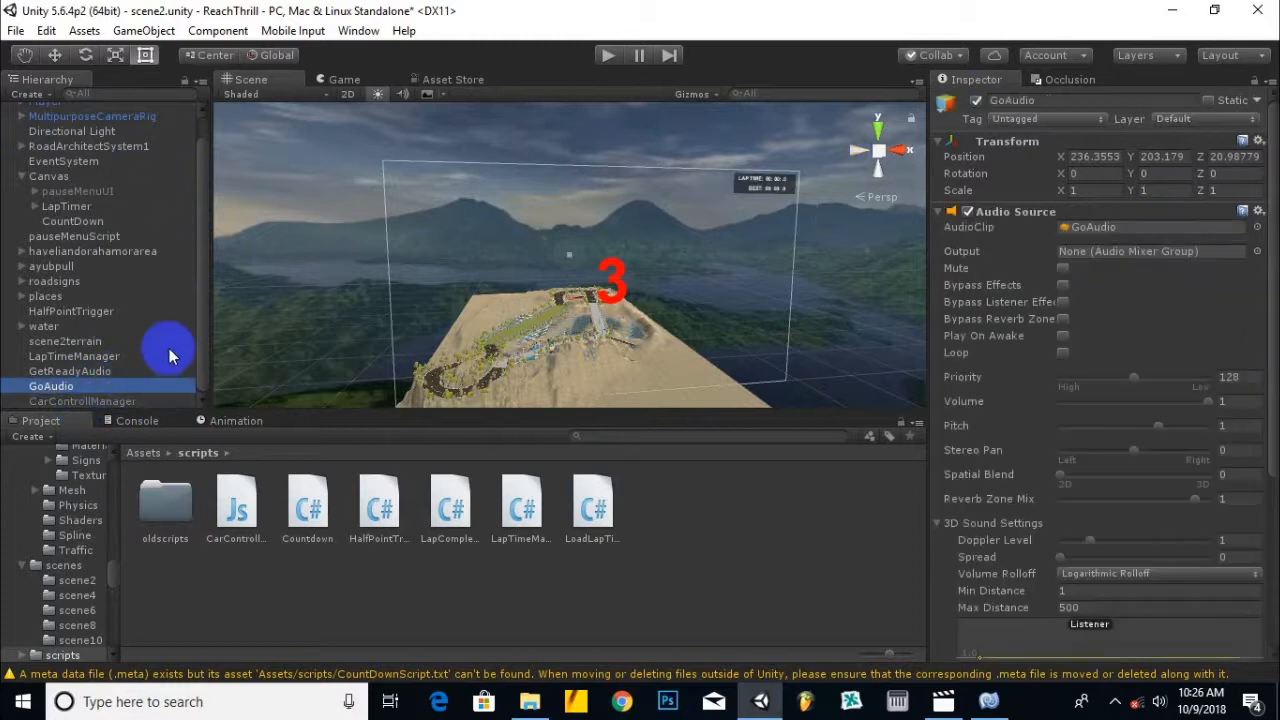
{"action": "left_click", "coordinate": [100, 401]}
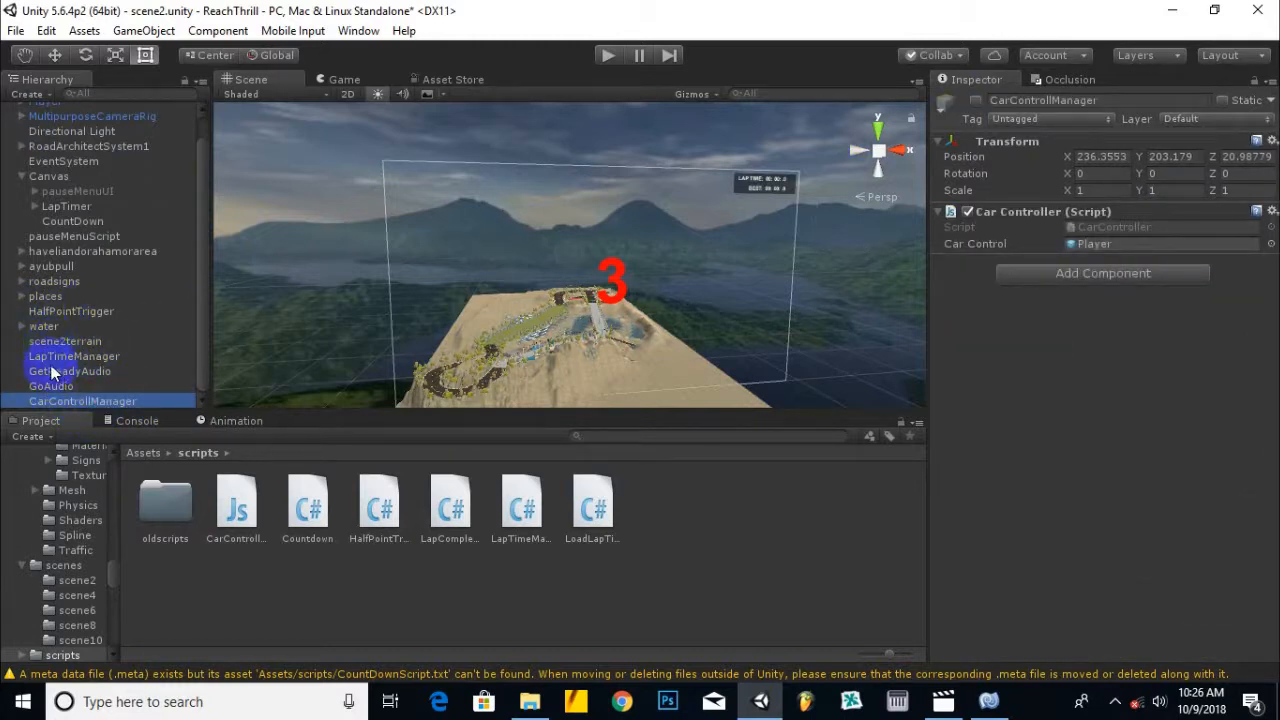
{"action": "left_click", "coordinate": [62, 372]}
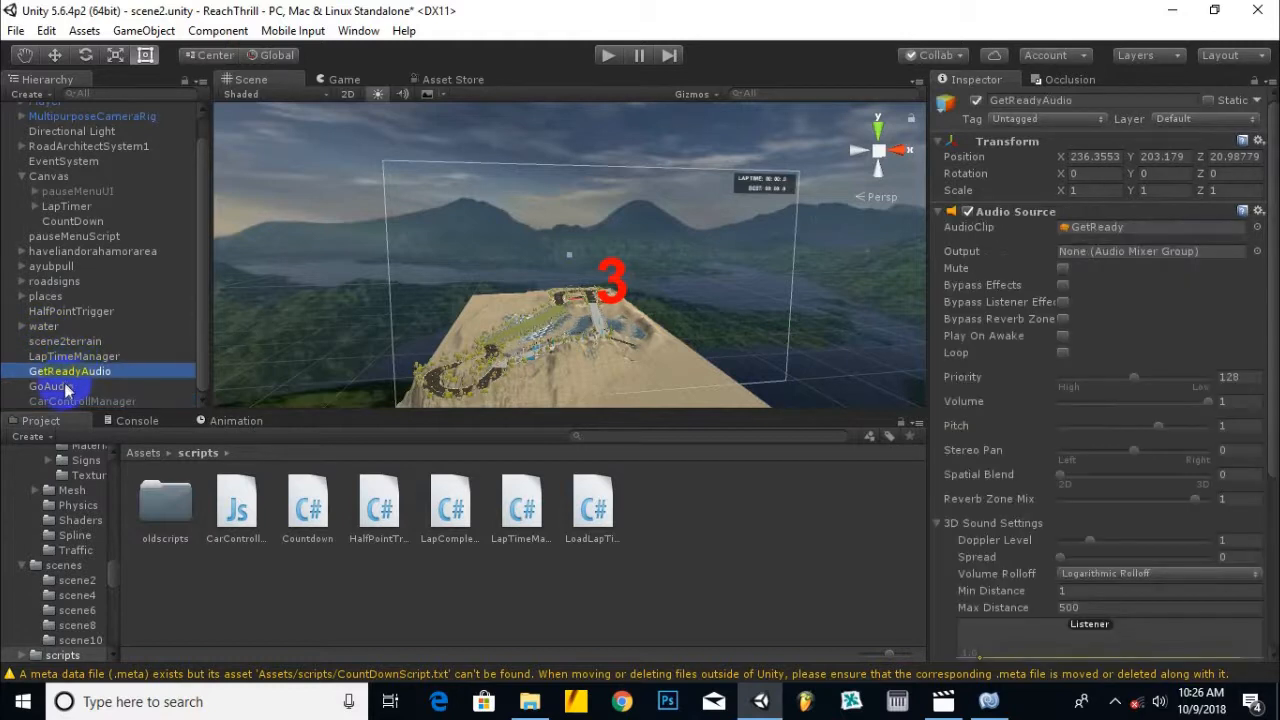
{"action": "left_click", "coordinate": [80, 222]}
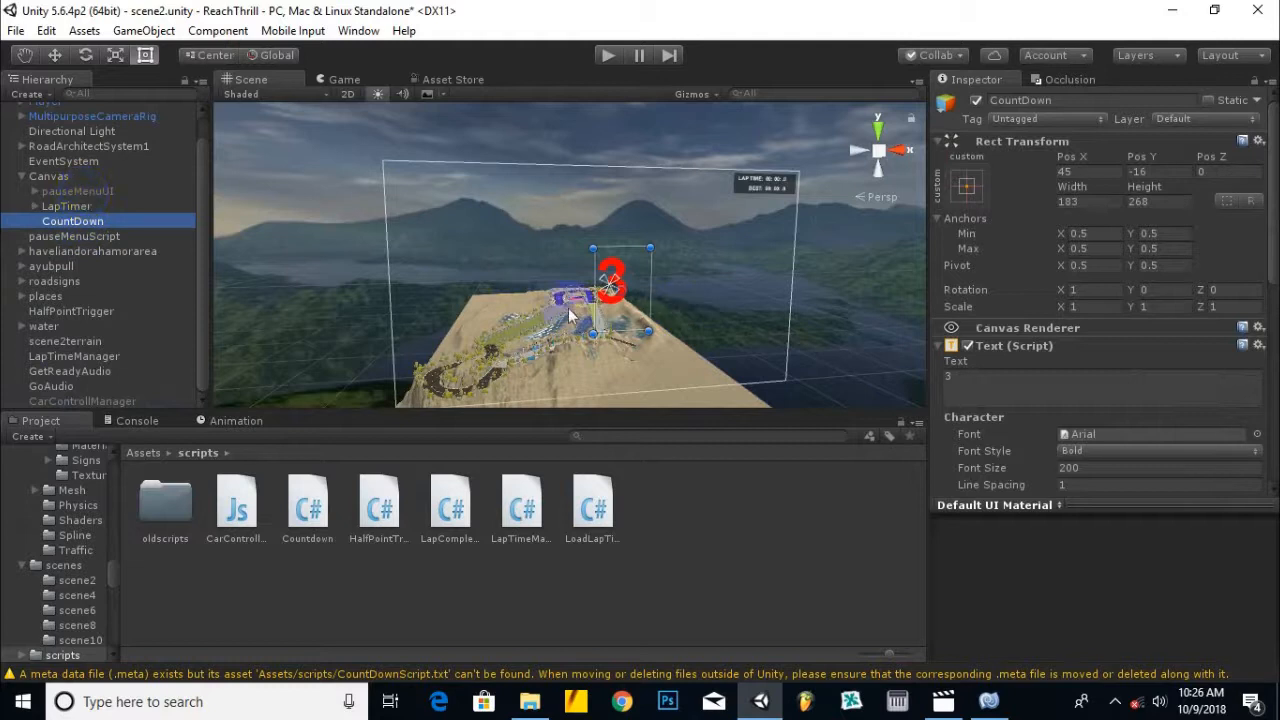
{"action": "scroll", "coordinate": [1172, 363], "scroll_direction": "down", "scroll_amount": 5}
{"action": "scroll", "coordinate": [1169, 360], "scroll_direction": "down", "scroll_amount": 1}
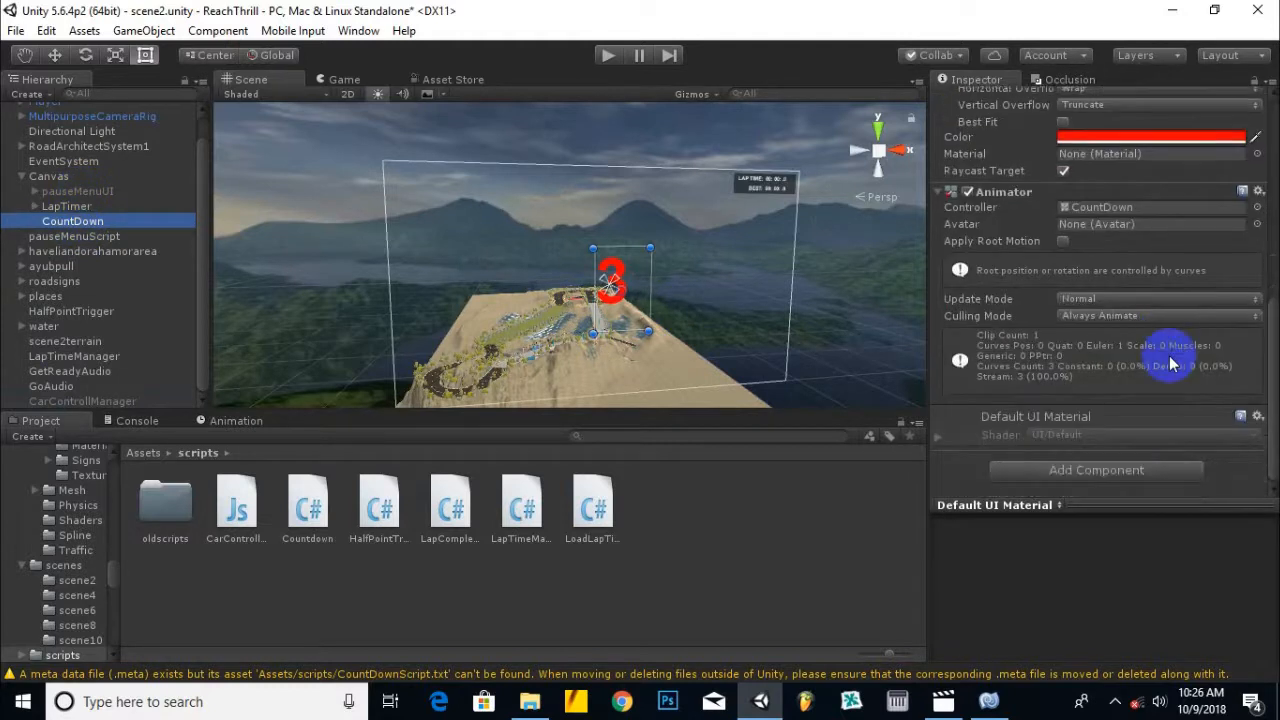
{"action": "scroll", "coordinate": [1169, 364], "scroll_direction": "up", "scroll_amount": 7}
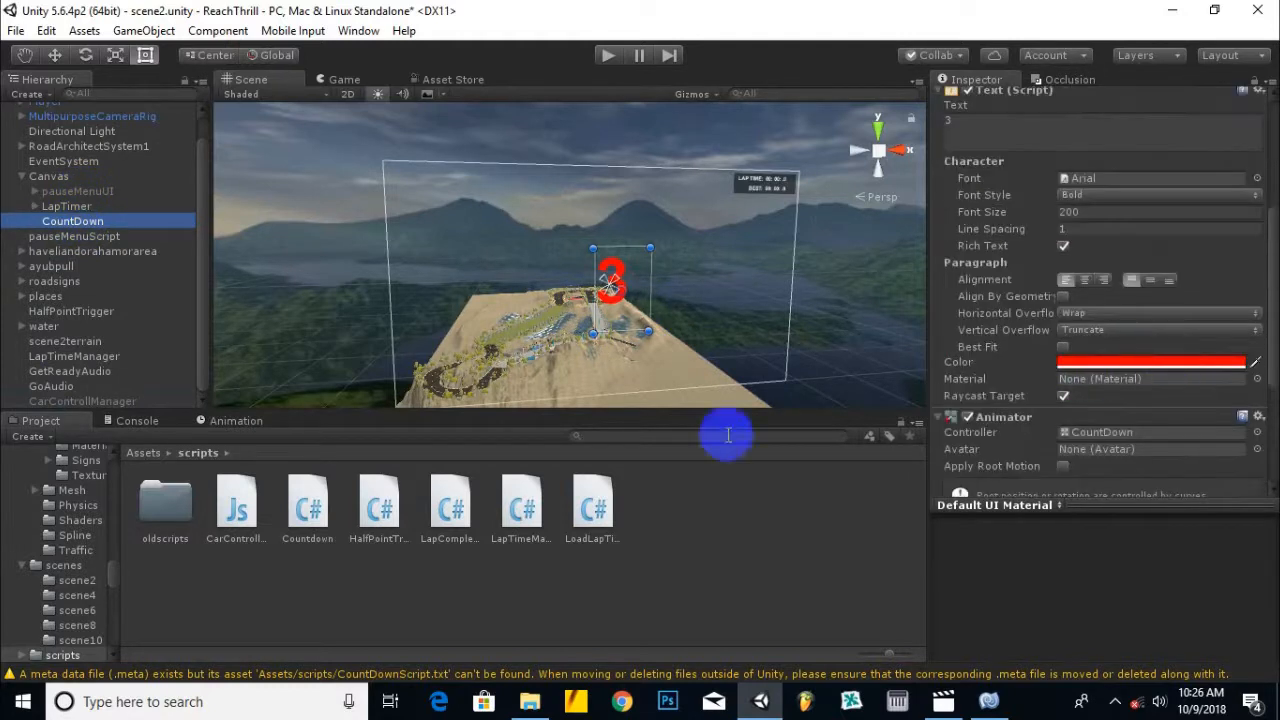
Examine the Countdown script's code and reference fields, and look through the neighbouring scripts in the scripts folder.
{"action": "left_click", "coordinate": [307, 510]}
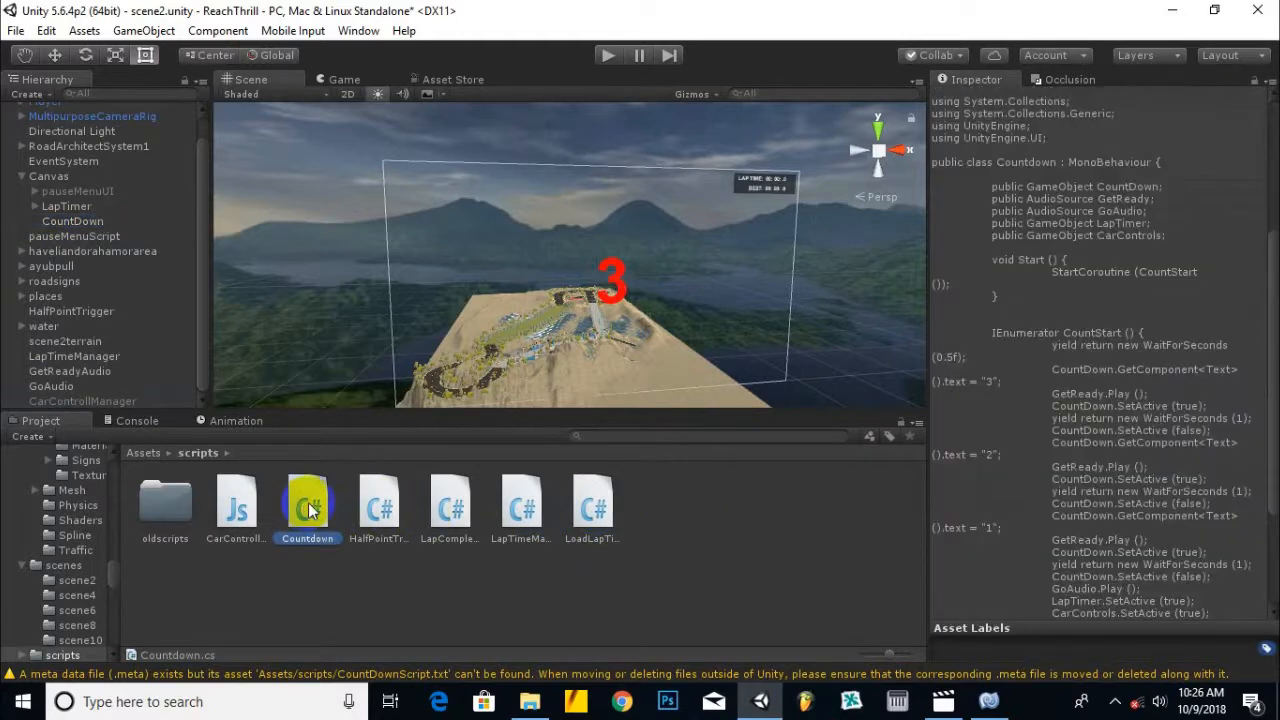
{"action": "left_click_drag", "start_coordinate": [238, 510], "coordinate": [128, 401]}
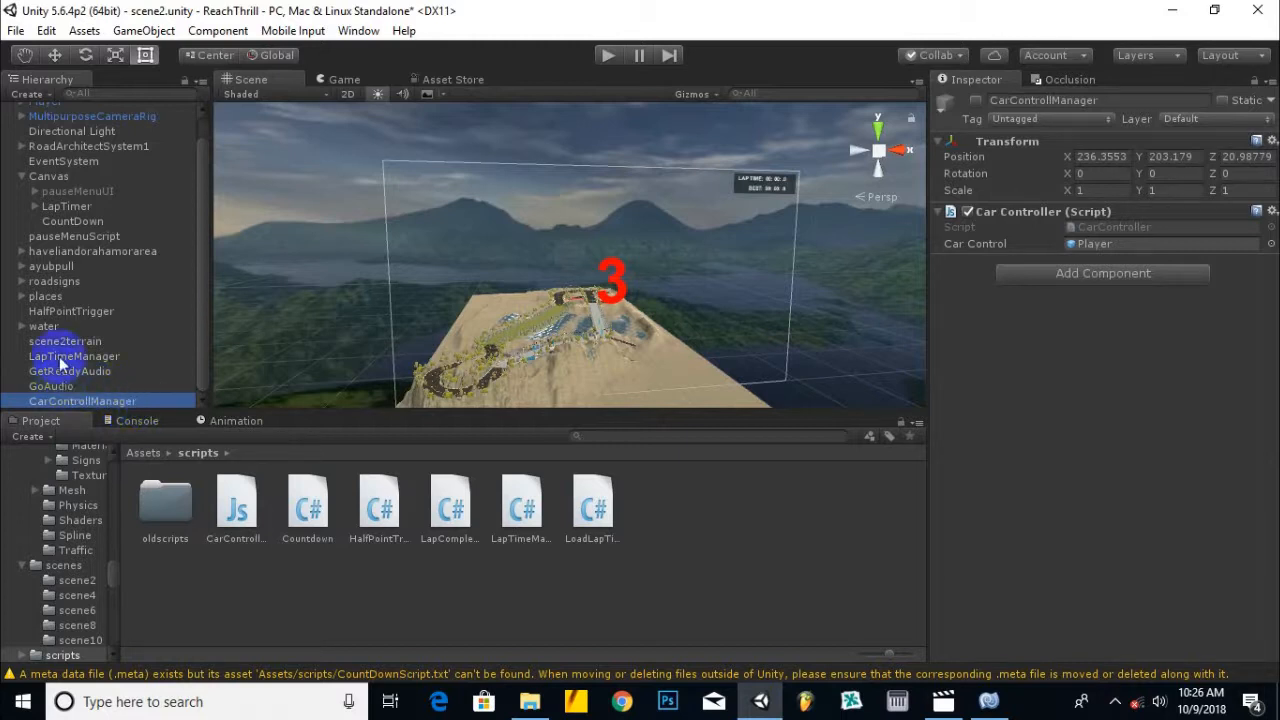
{"action": "left_click", "coordinate": [236, 505]}
{"action": "left_click", "coordinate": [307, 505]}
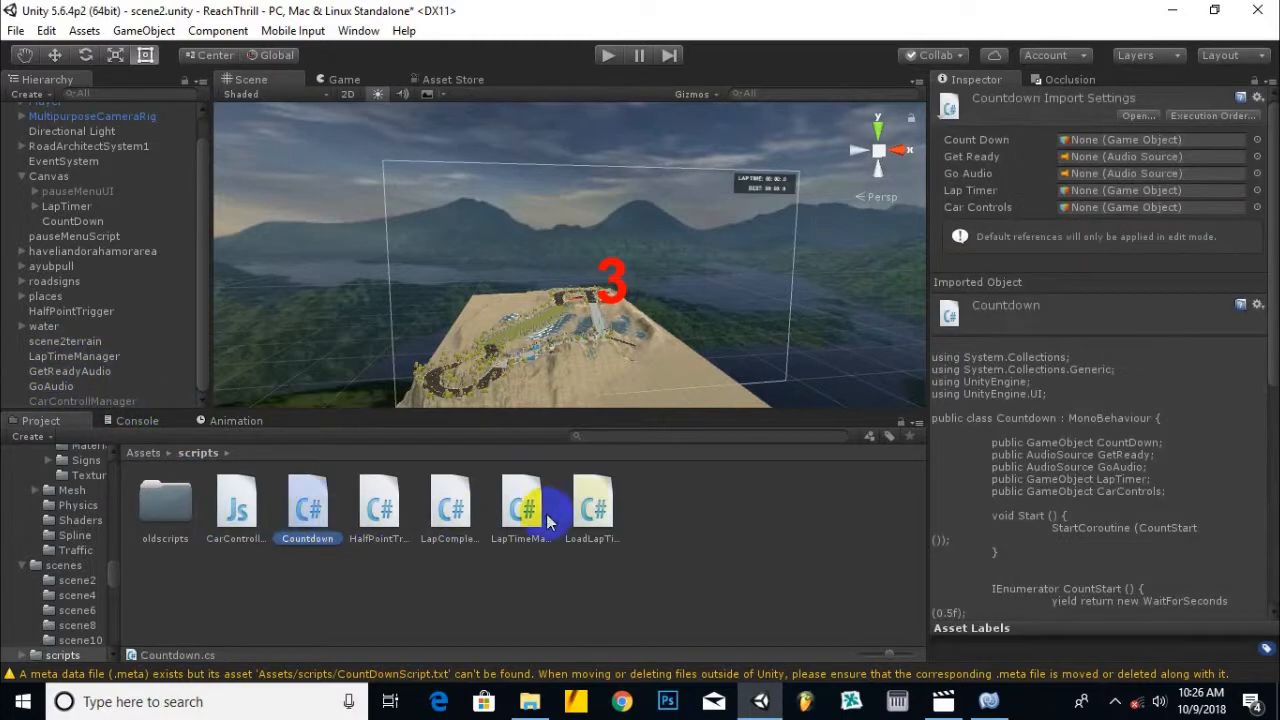
{"action": "left_click", "coordinate": [592, 508]}
{"action": "left_click", "coordinate": [379, 505]}
{"action": "left_click", "coordinate": [303, 507]}
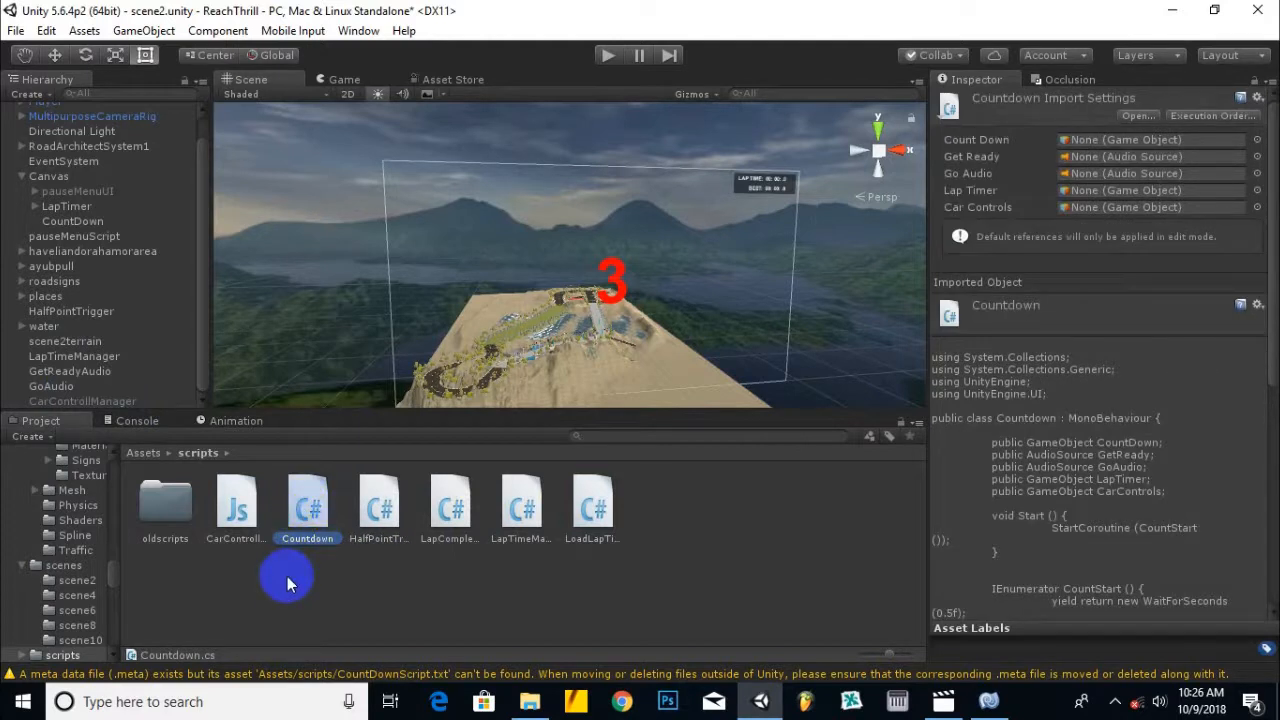
{"action": "left_click", "coordinate": [309, 516]}
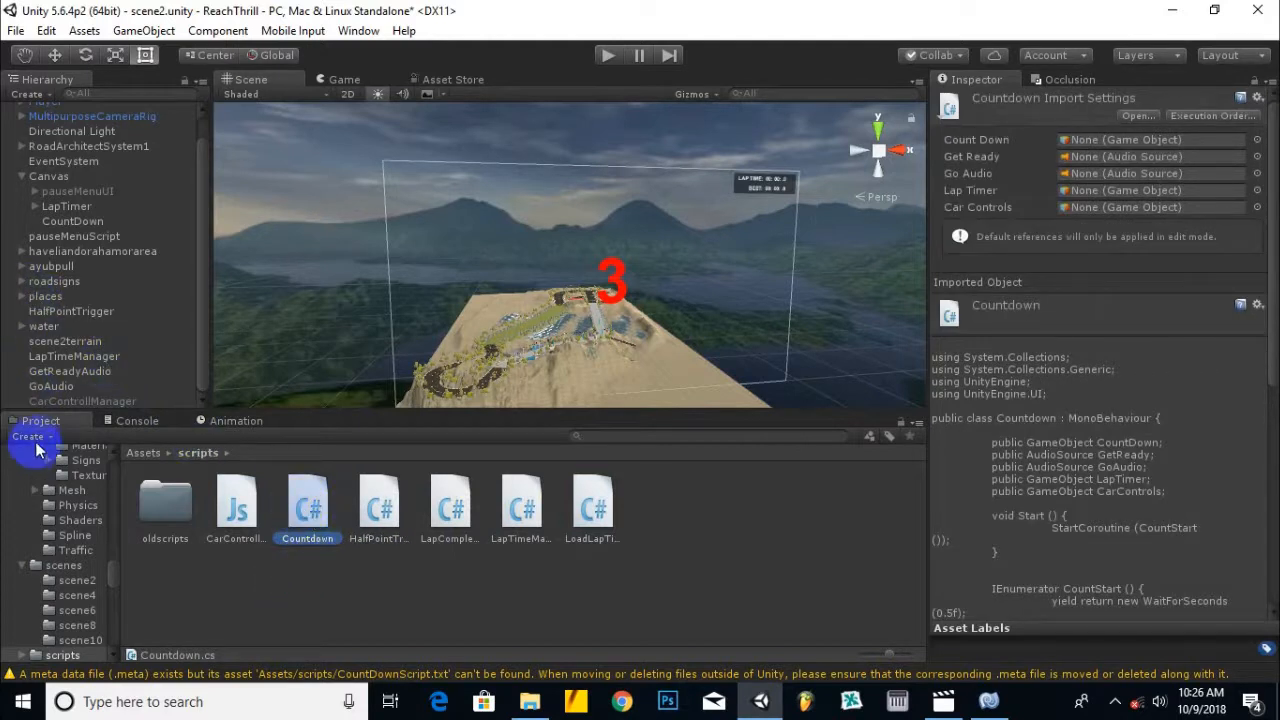
Create an empty game object named CountDownManager and attach the Countdown script to it.
{"action": "left_click", "coordinate": [32, 93]}
{"action": "left_click", "coordinate": [50, 113]}
{"action": "right_click", "coordinate": [88, 401]}
{"action": "left_click", "coordinate": [180, 186]}
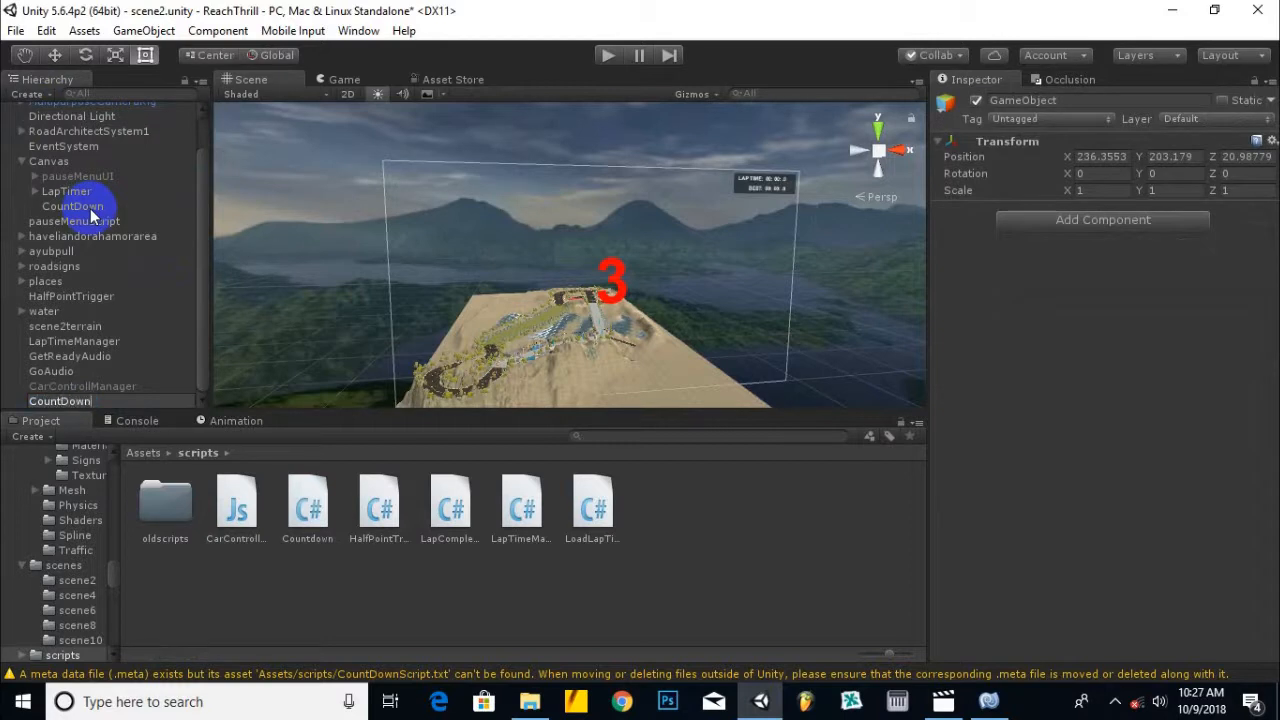
{"action": "key", "text": "Return"}
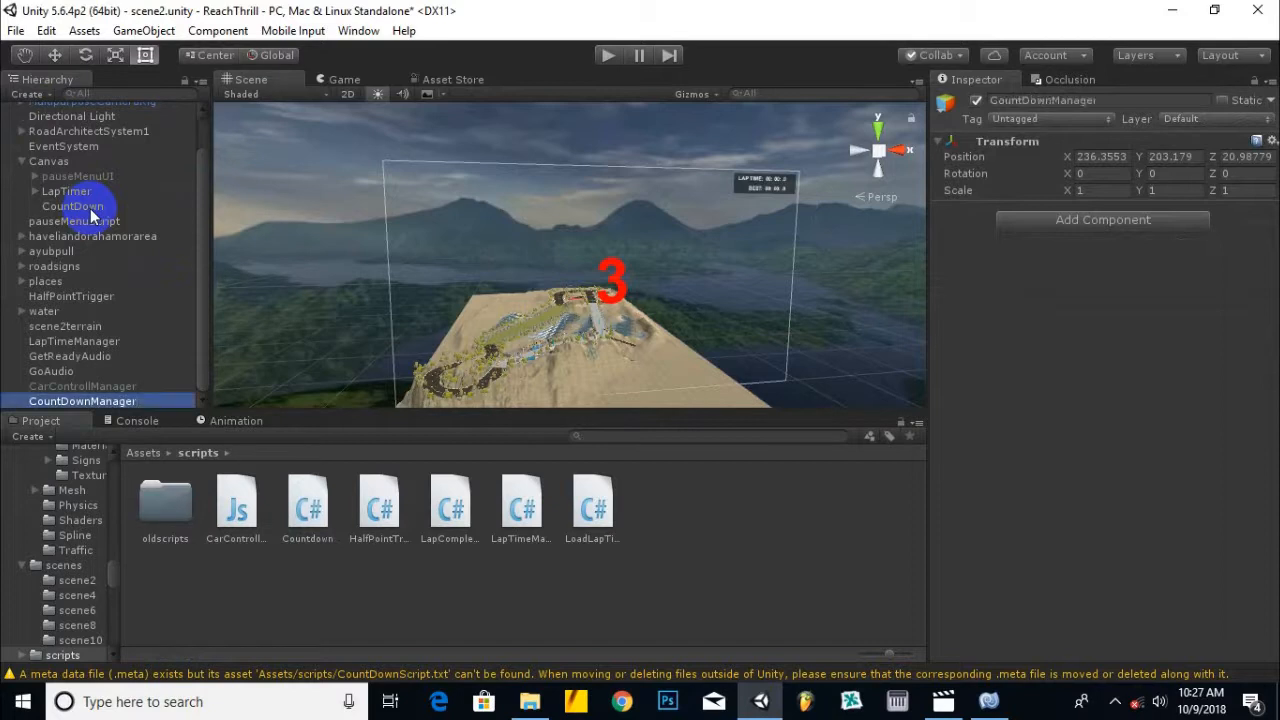
{"action": "left_click", "coordinate": [307, 514]}
{"action": "left_click_drag", "start_coordinate": [307, 514], "coordinate": [130, 405]}
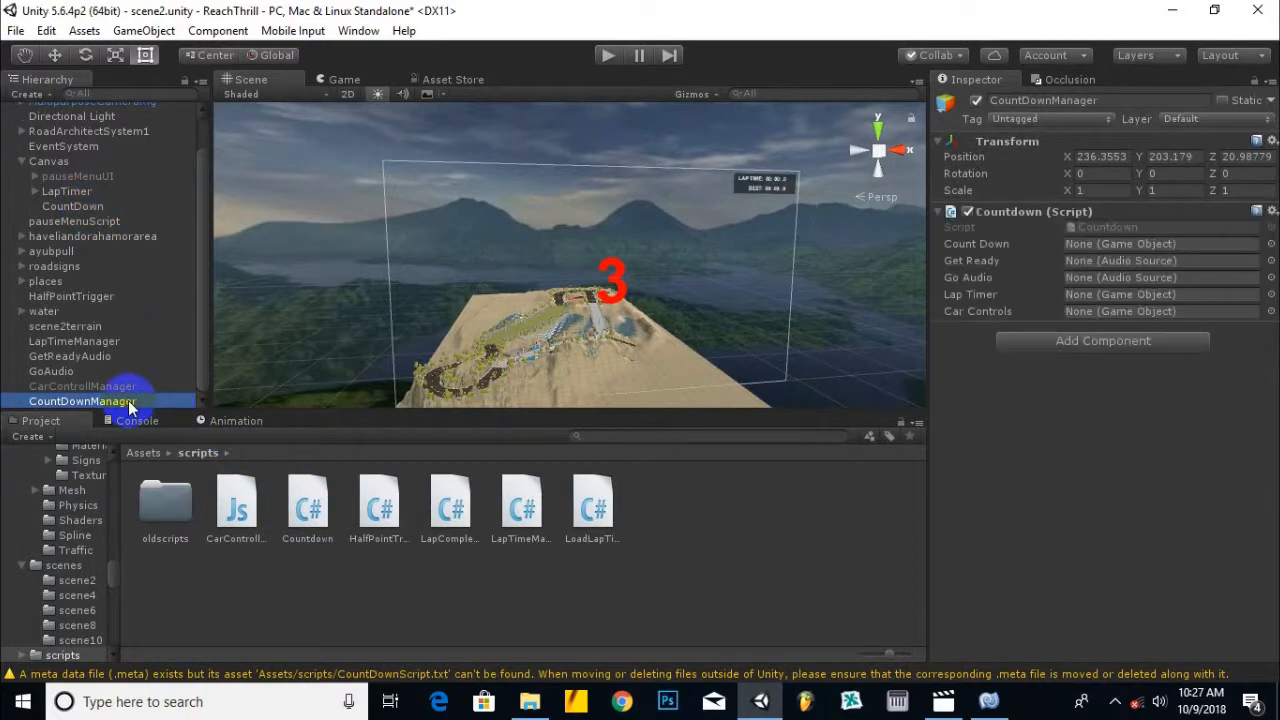
{"action": "left_click", "coordinate": [380, 512]}
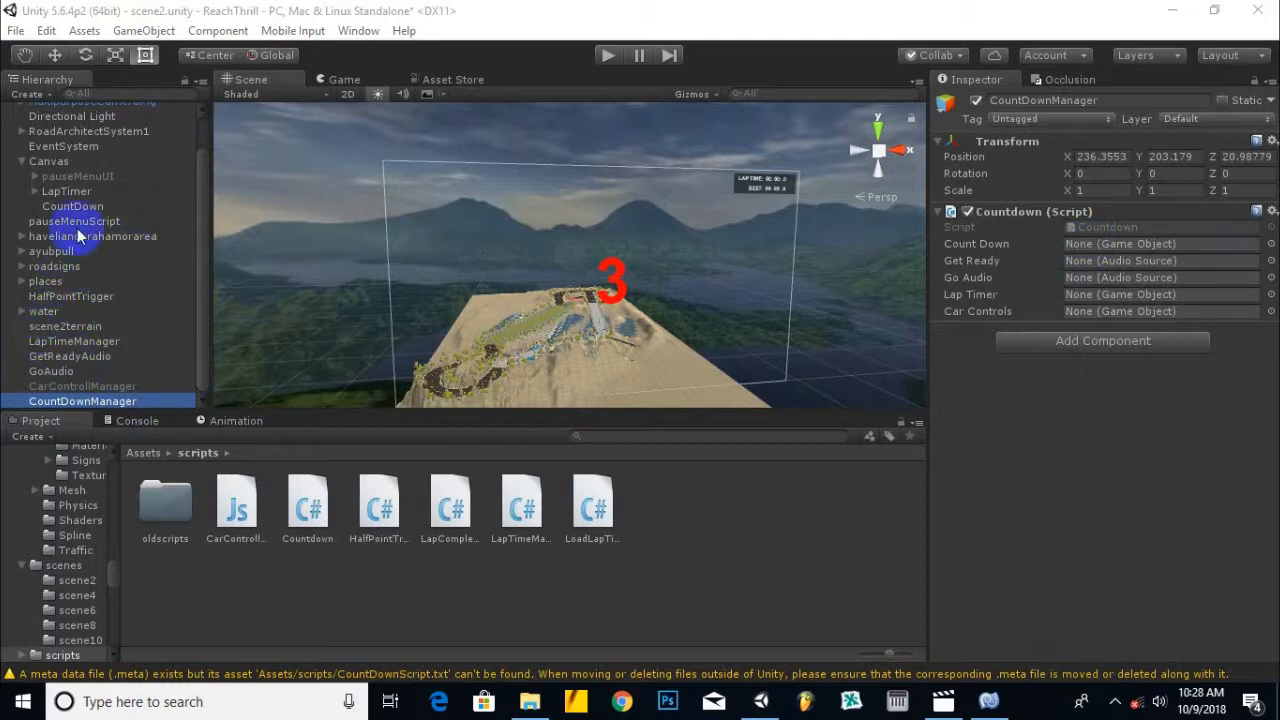
Assign CountDown, GetReadyAudio and GoAudio to the Count Down, Get Ready and Go Audio references of CountDownManager's Countdown script.
{"action": "left_click_drag", "start_coordinate": [65, 202], "coordinate": [1090, 244]}
{"action": "left_click_drag", "start_coordinate": [54, 358], "coordinate": [1108, 262]}
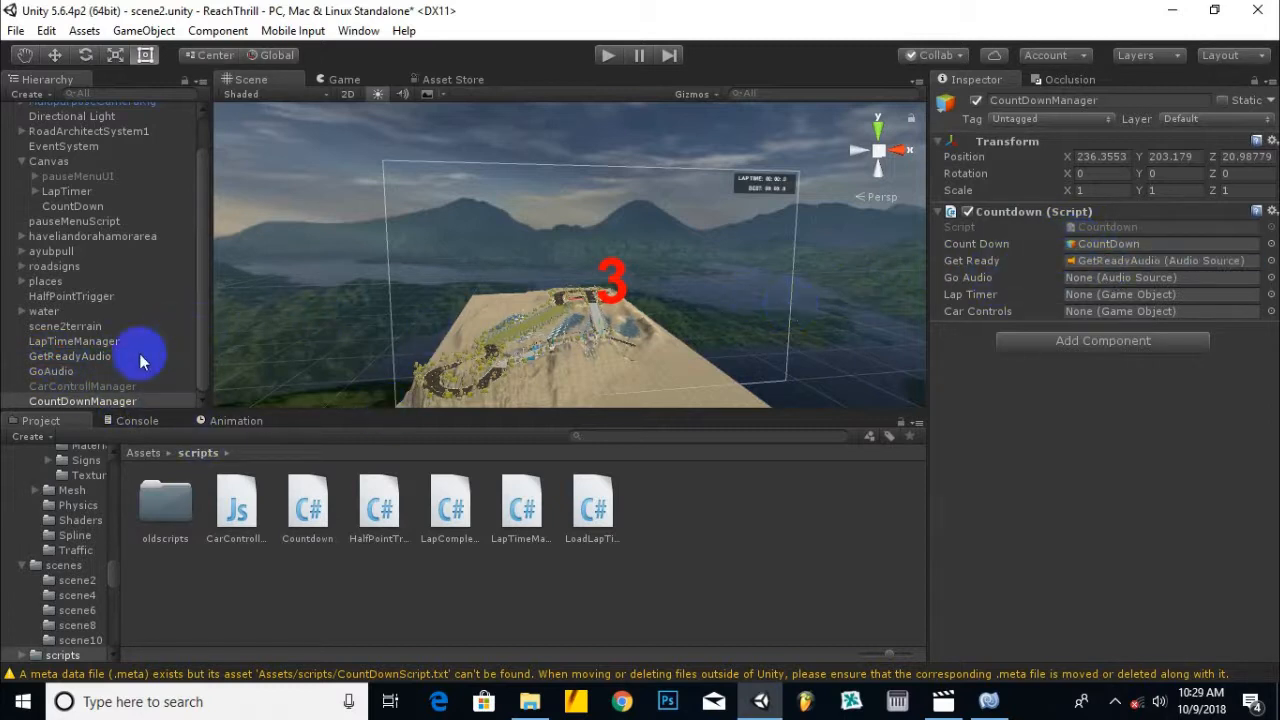
{"action": "left_click_drag", "start_coordinate": [45, 371], "coordinate": [1020, 295]}
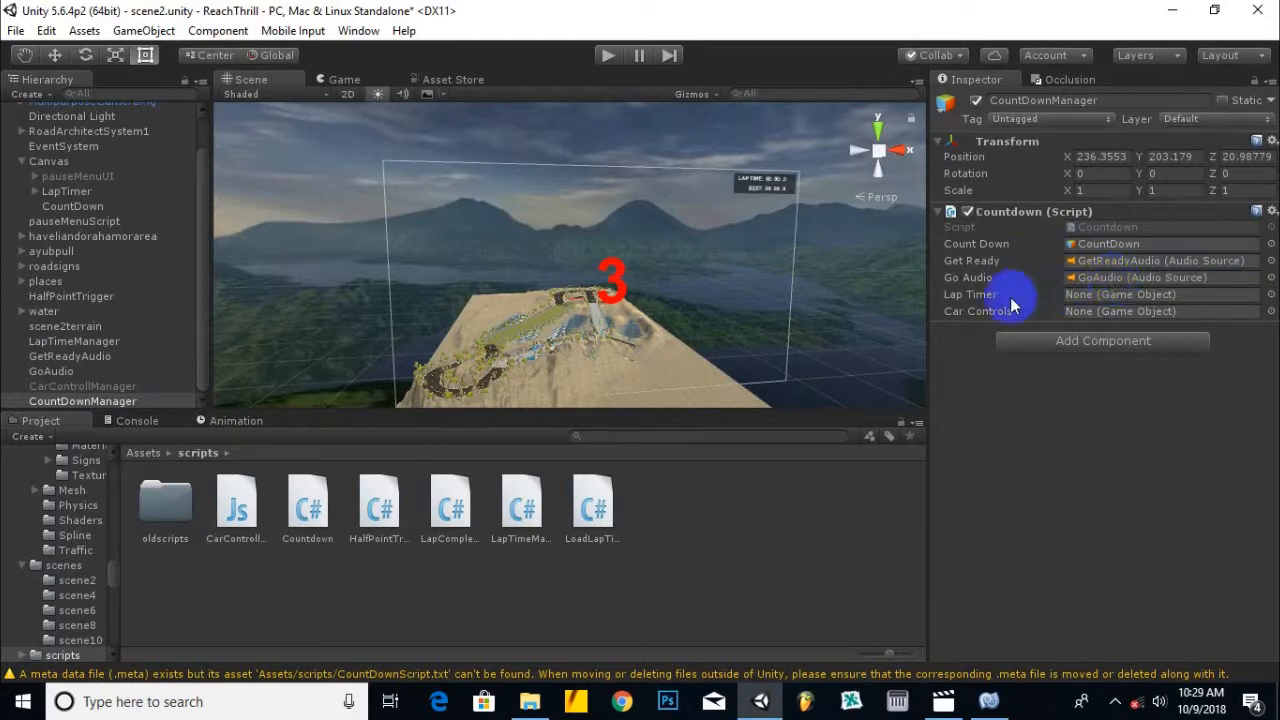
Assign Player to the Car Controls reference and LapTimer to the Lap Timer reference of the Countdown script.
{"action": "scroll", "coordinate": [149, 263], "scroll_direction": "up", "scroll_amount": 3}
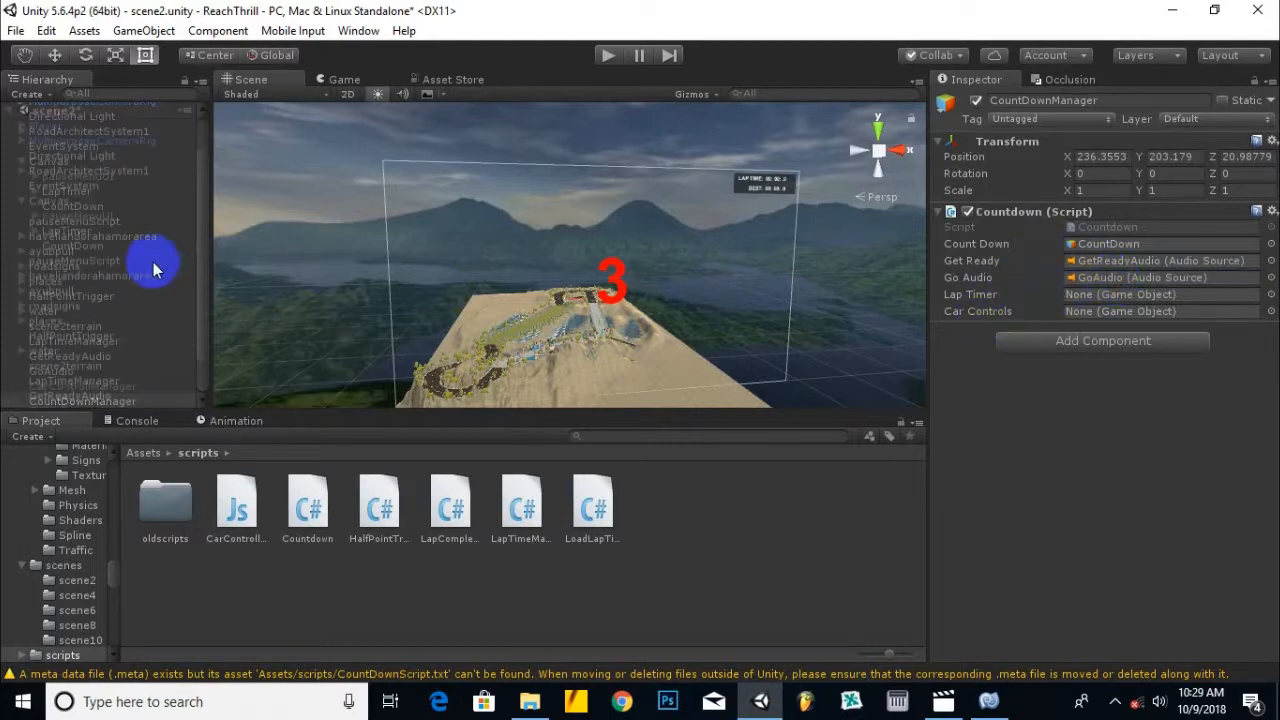
{"action": "left_click_drag", "start_coordinate": [45, 133], "coordinate": [1102, 314]}
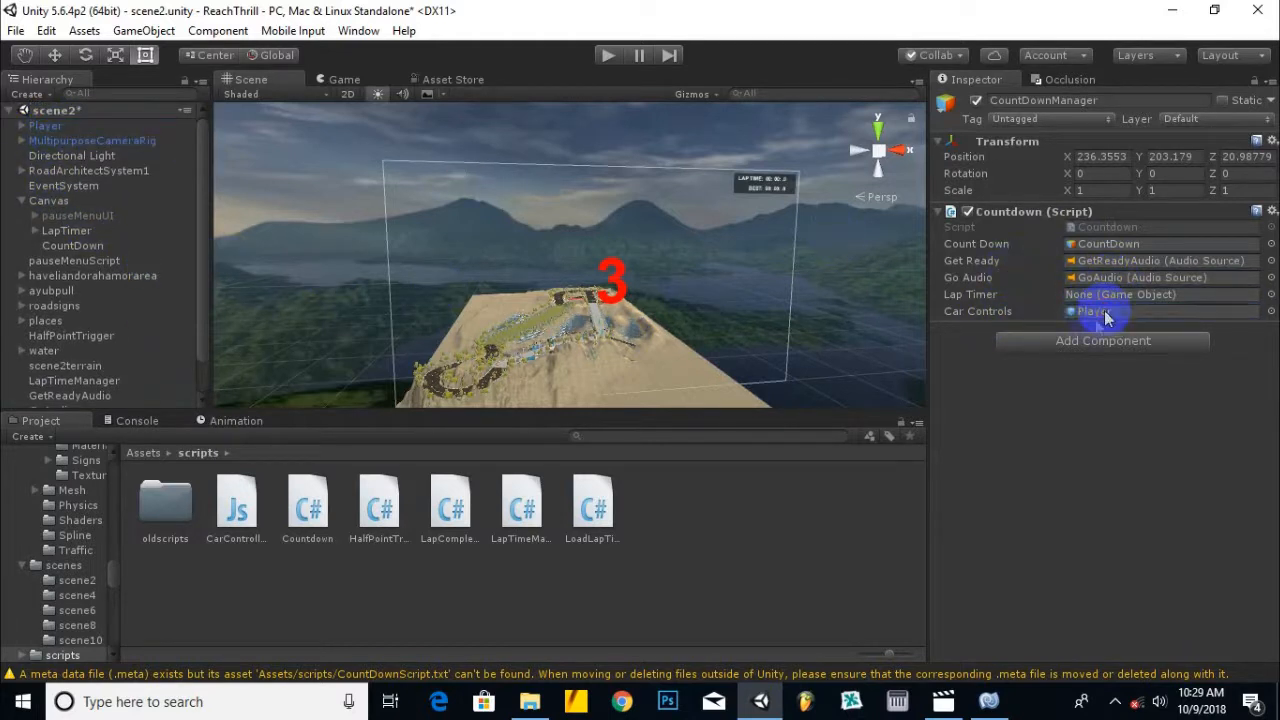
{"action": "left_click", "coordinate": [35, 231]}
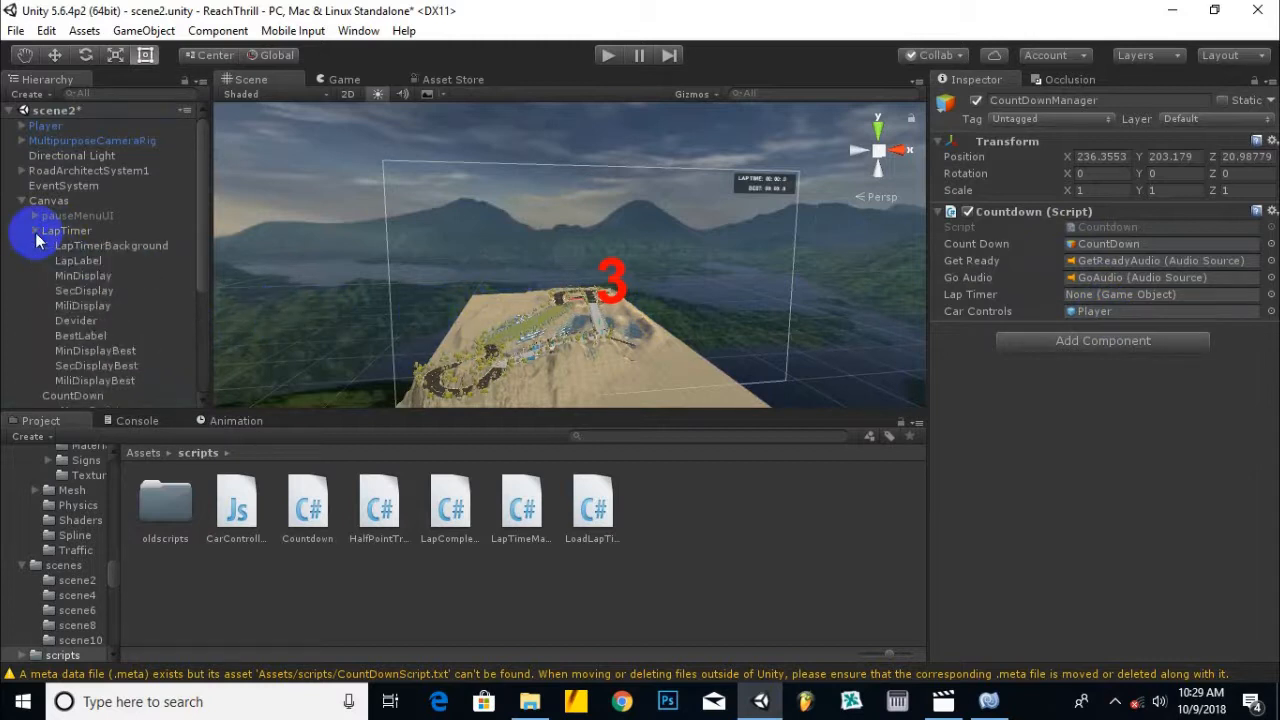
{"action": "left_click", "coordinate": [35, 231]}
{"action": "left_click_drag", "start_coordinate": [62, 231], "coordinate": [1155, 300]}
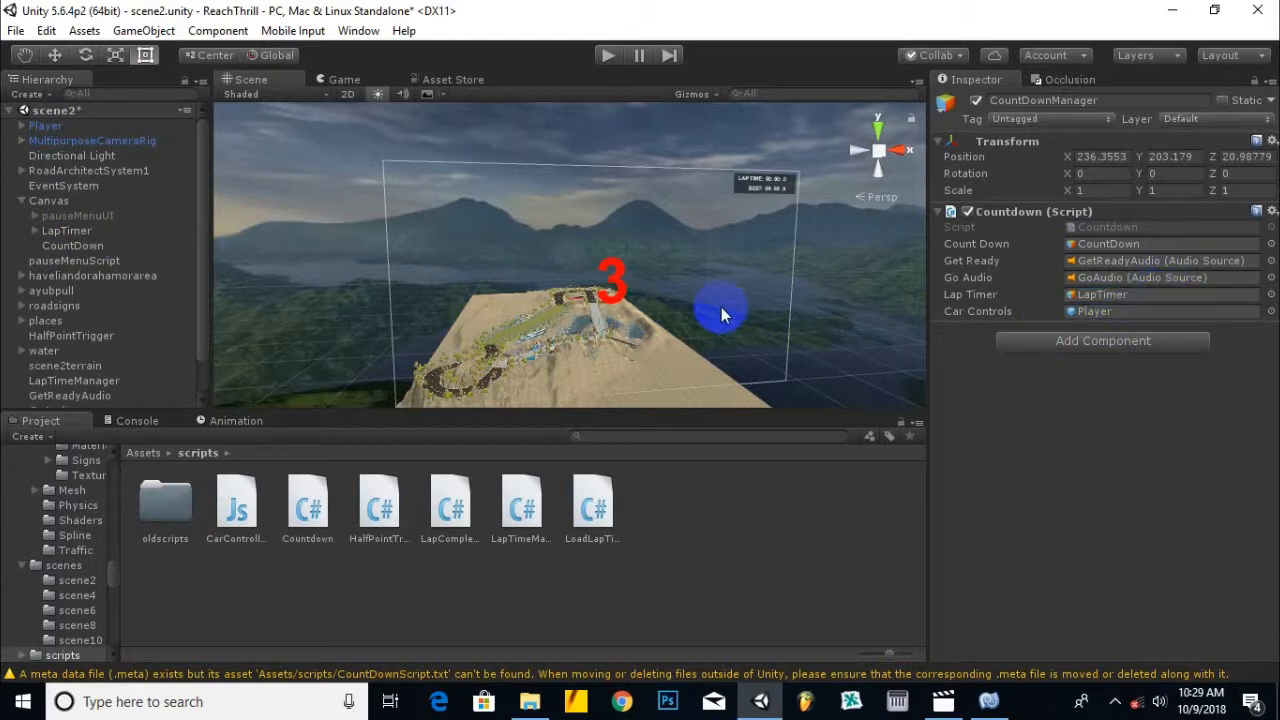
Play-test the race start with the Countdown script's references assigned.
{"action": "left_click", "coordinate": [607, 57]}
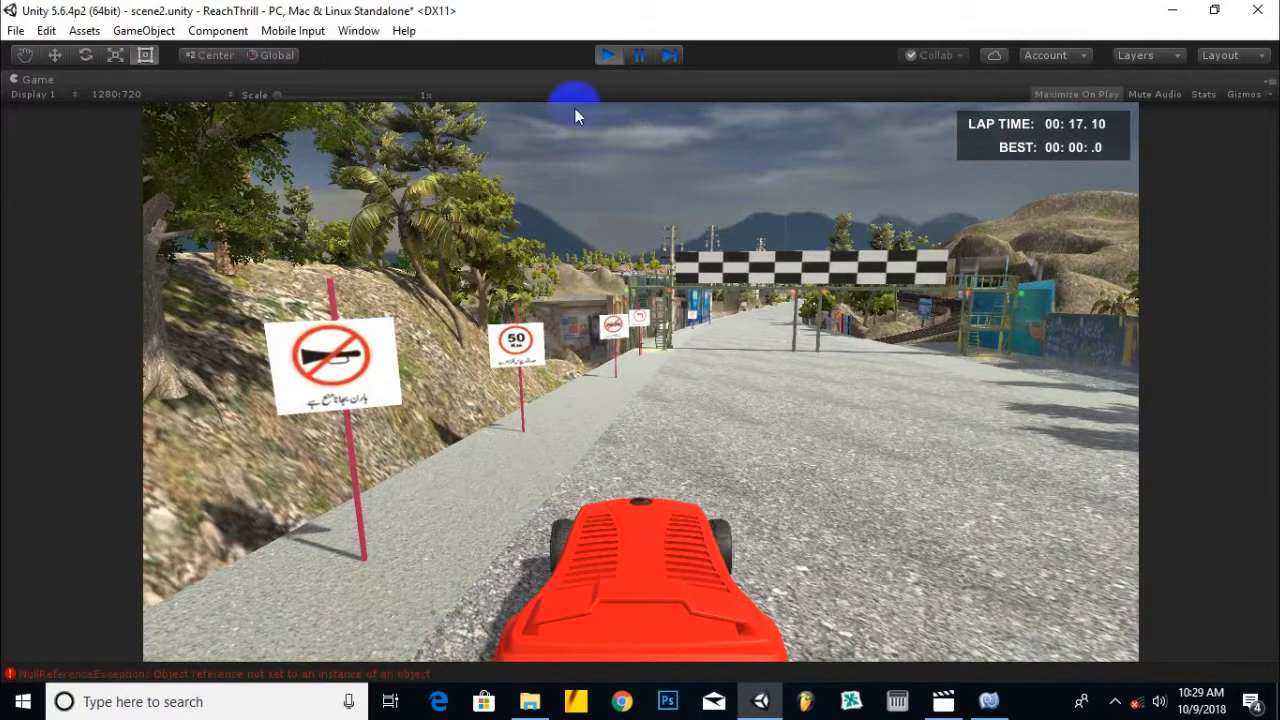
{"action": "left_click", "coordinate": [610, 55]}
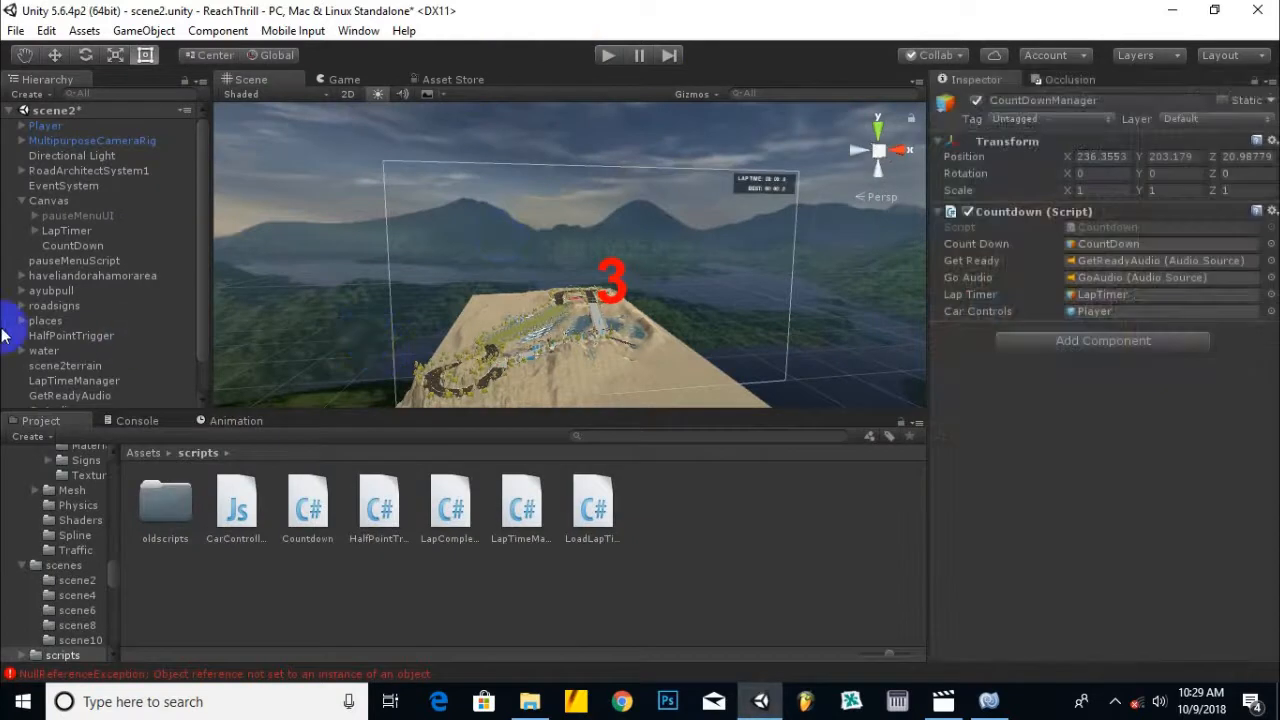
Activate the CarControllManager object and play-test the race start again.
{"action": "scroll", "coordinate": [100, 370], "scroll_direction": "down", "scroll_amount": 3}
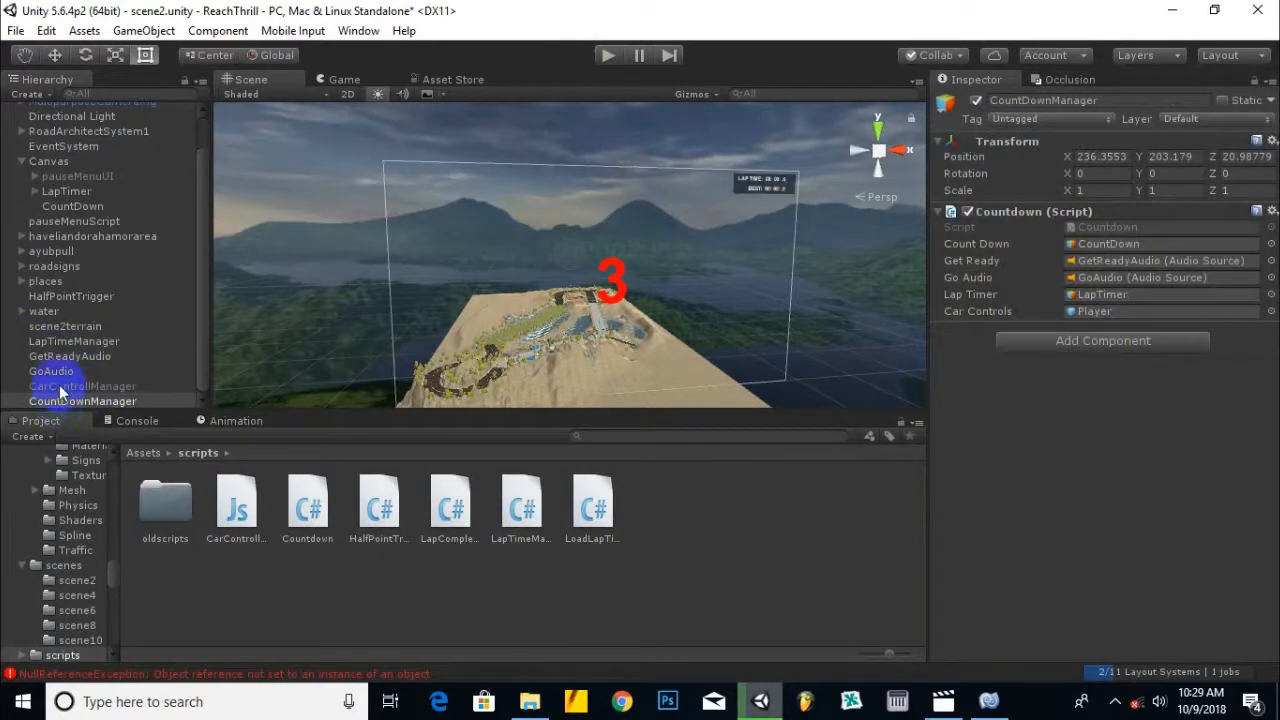
{"action": "left_click", "coordinate": [82, 341]}
{"action": "left_click", "coordinate": [80, 400]}
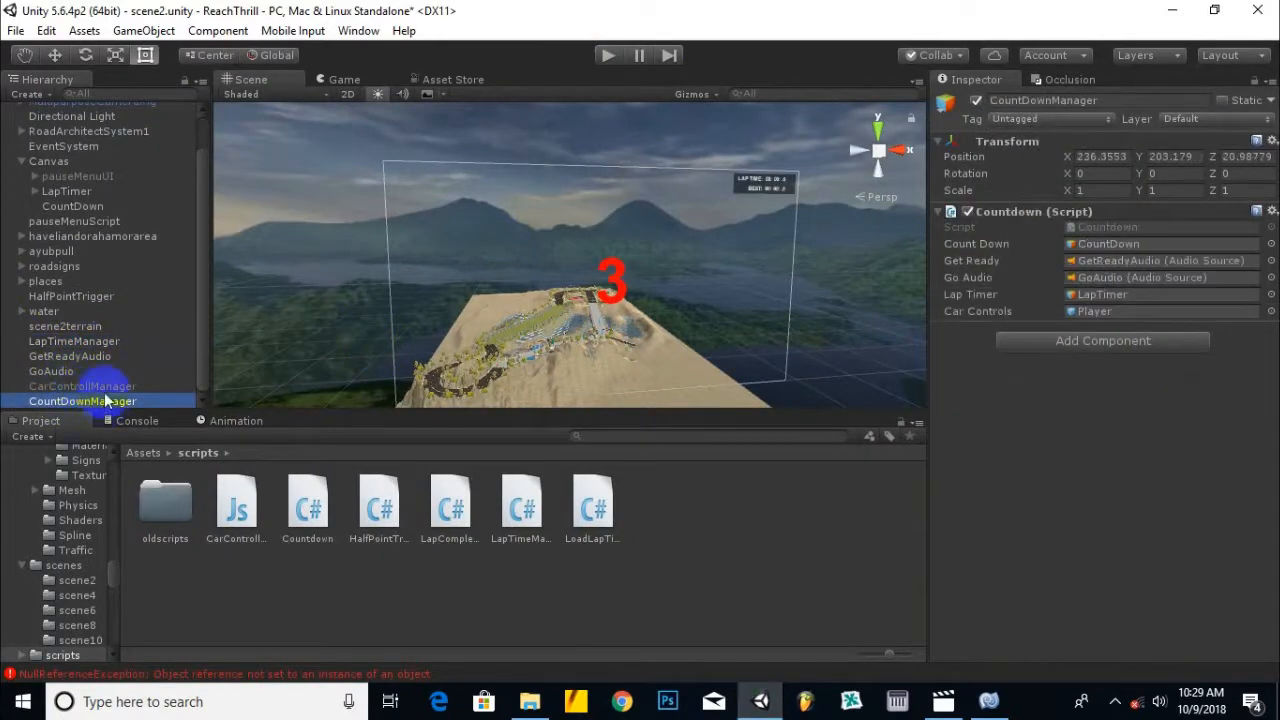
{"action": "left_click", "coordinate": [103, 387]}
{"action": "left_click", "coordinate": [978, 110]}
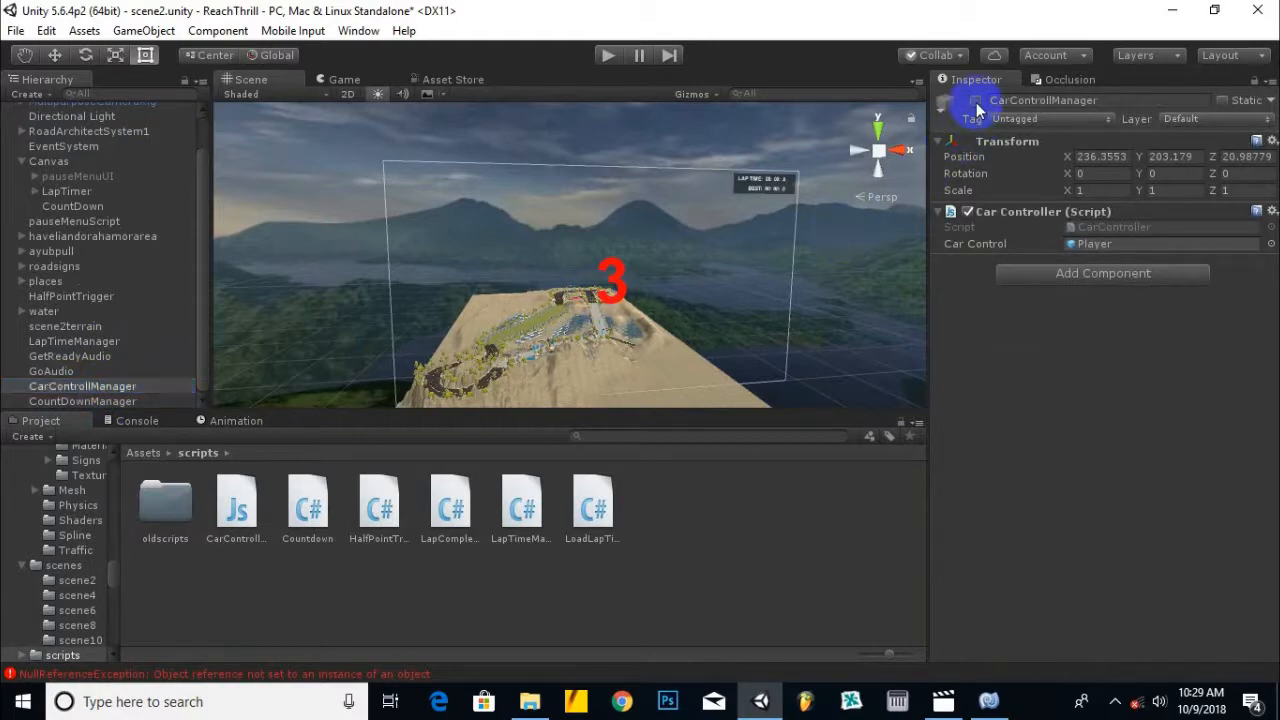
{"action": "left_click", "coordinate": [607, 56]}
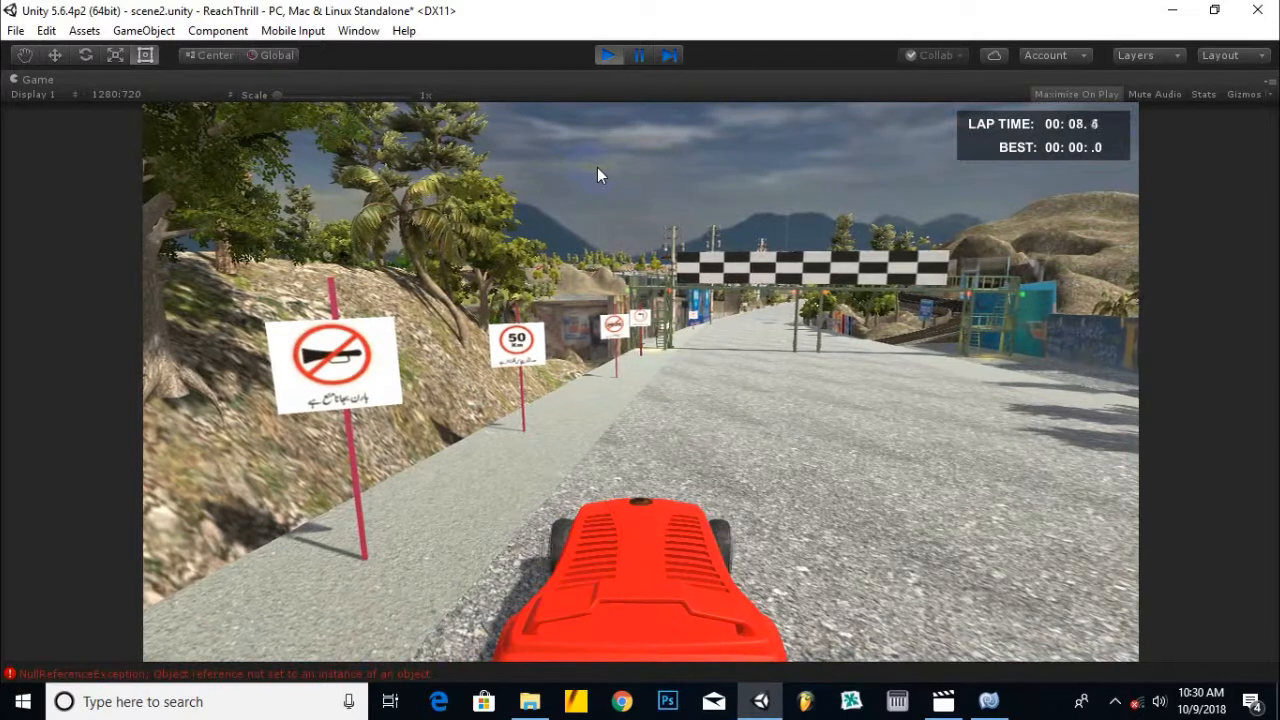
{"action": "left_click", "coordinate": [607, 55]}
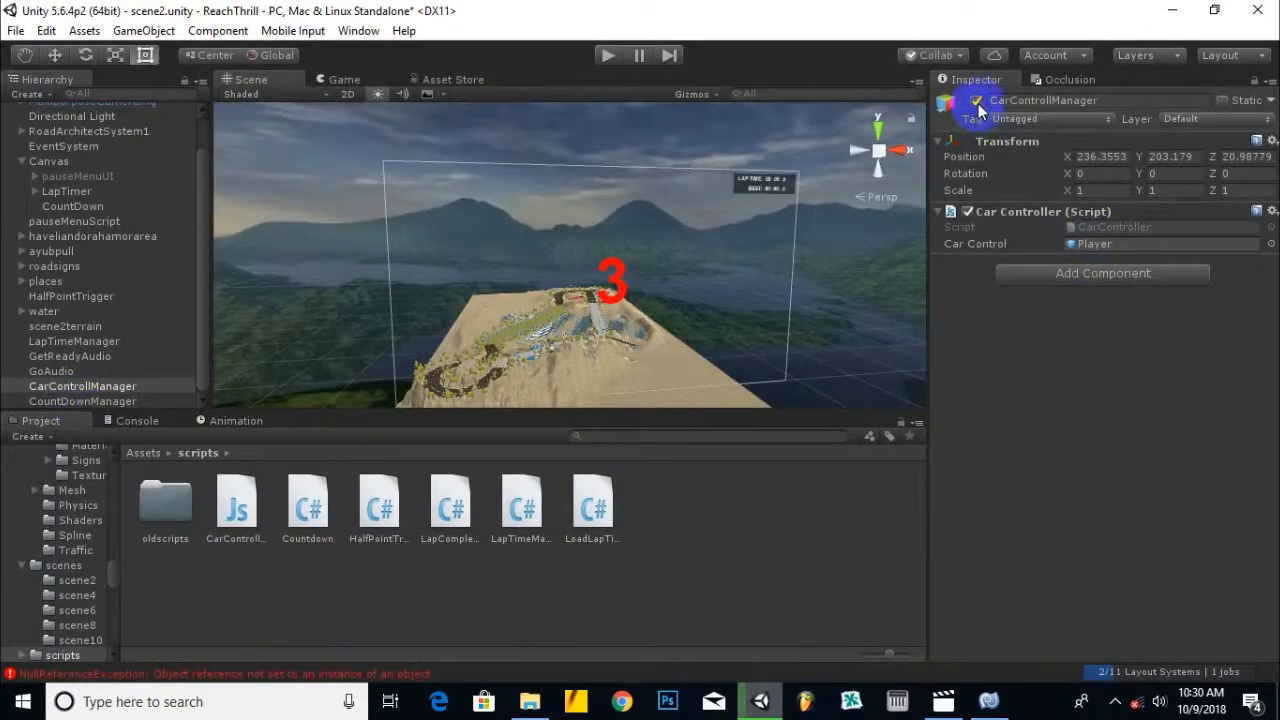
Enable the Car Controller script component on the Player object.
{"action": "scroll", "coordinate": [160, 270], "scroll_direction": "up", "scroll_amount": 2}
{"action": "left_click", "coordinate": [45, 125]}
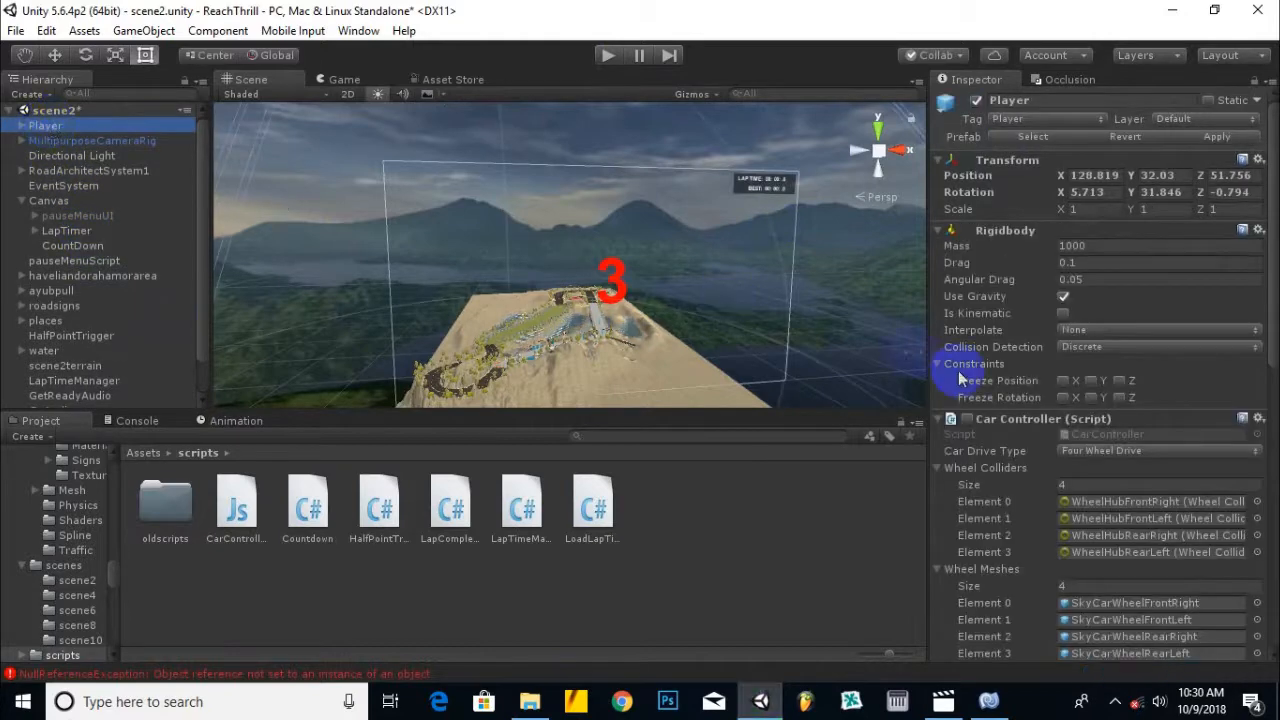
Play-test the countdown, drive the car through the start gate and along the road, and end the test.
{"action": "left_click", "coordinate": [608, 55]}
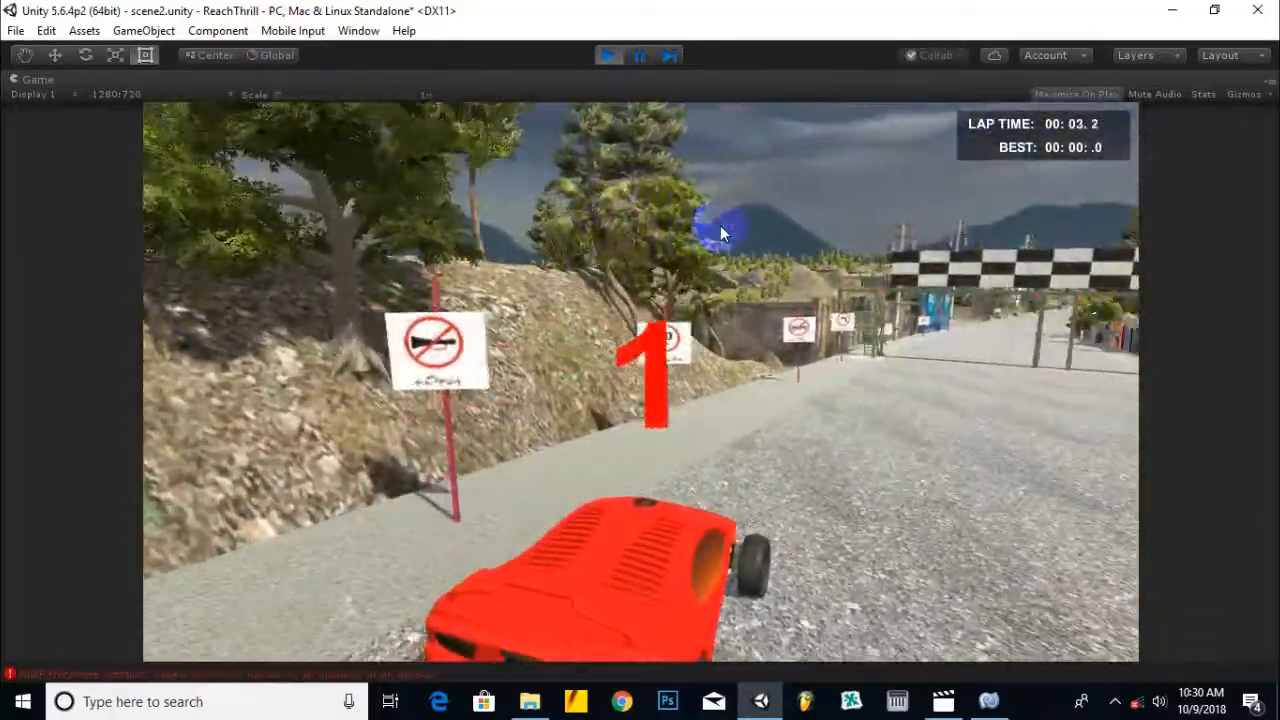
{"action": "key", "text": "Up"}
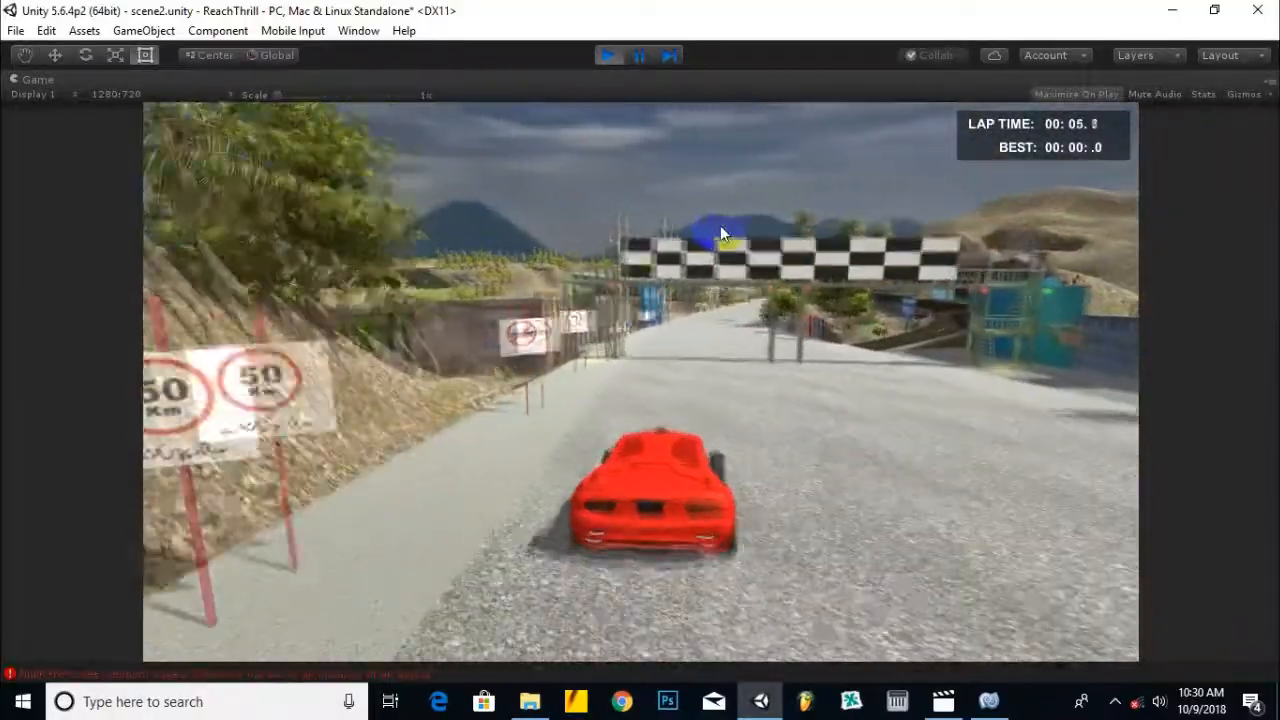
{"action": "key", "text": "Up"}
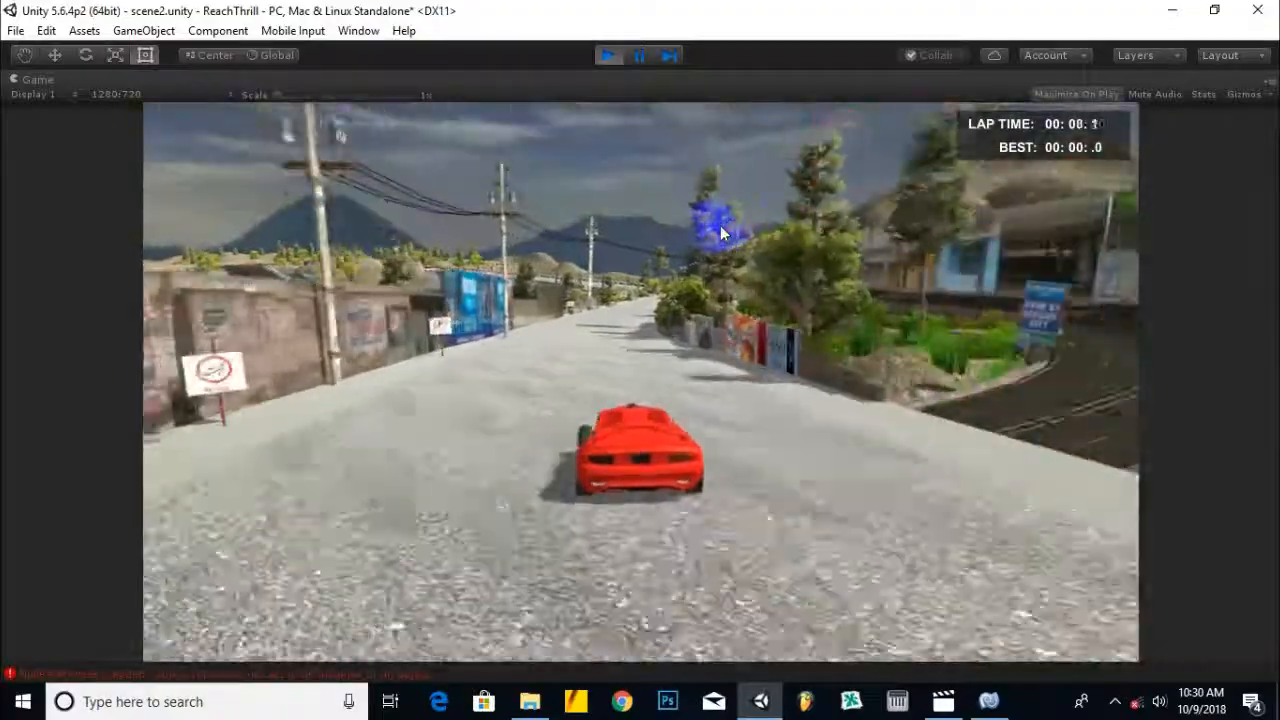
{"action": "key", "text": "Left"}
{"action": "key", "text": "Up"}
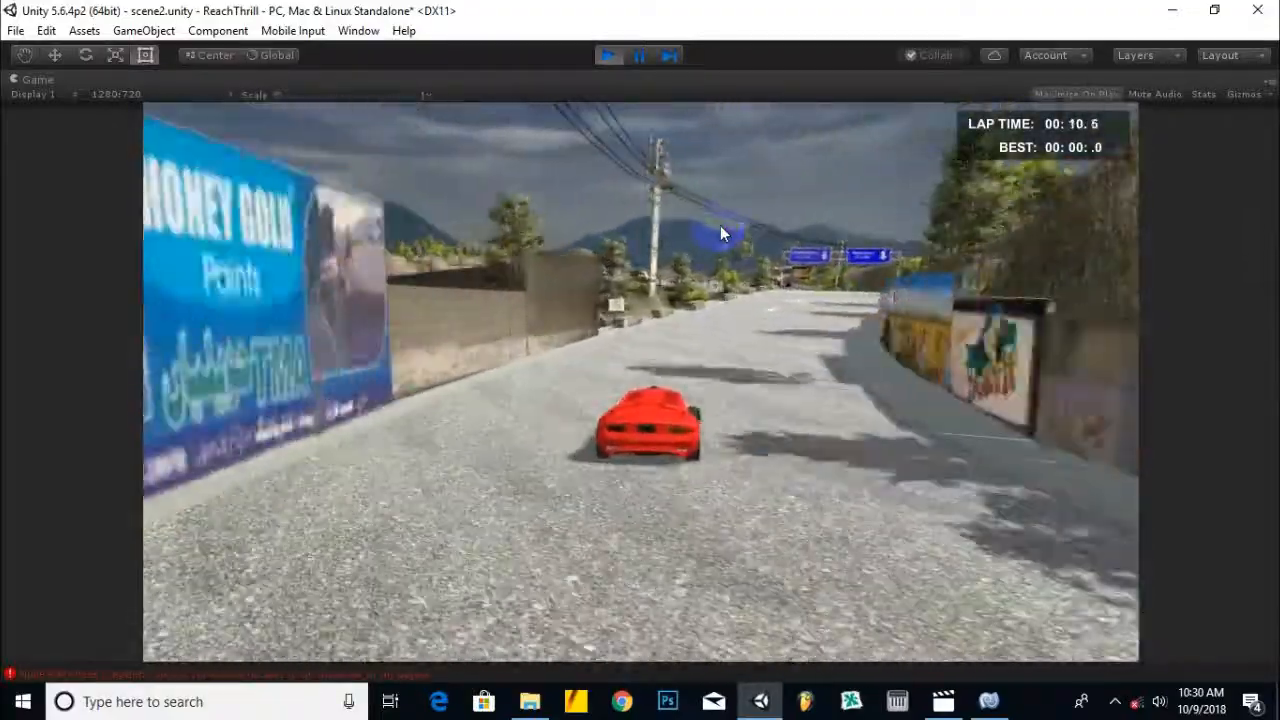
{"action": "key", "text": "Right"}
{"action": "left_click", "coordinate": [612, 61]}
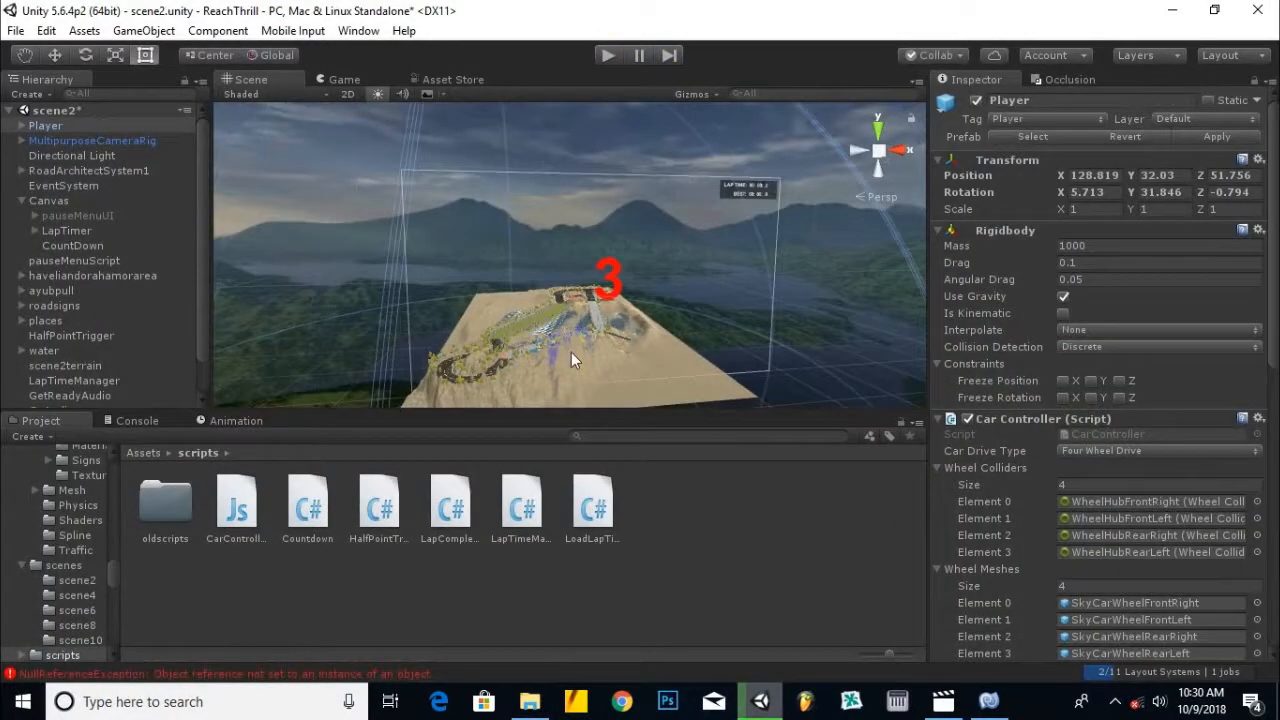
Clear the object selection and save the scene.
{"action": "left_click", "coordinate": [257, 251]}
{"action": "scroll", "coordinate": [530, 342], "scroll_direction": "down", "scroll_amount": 2}
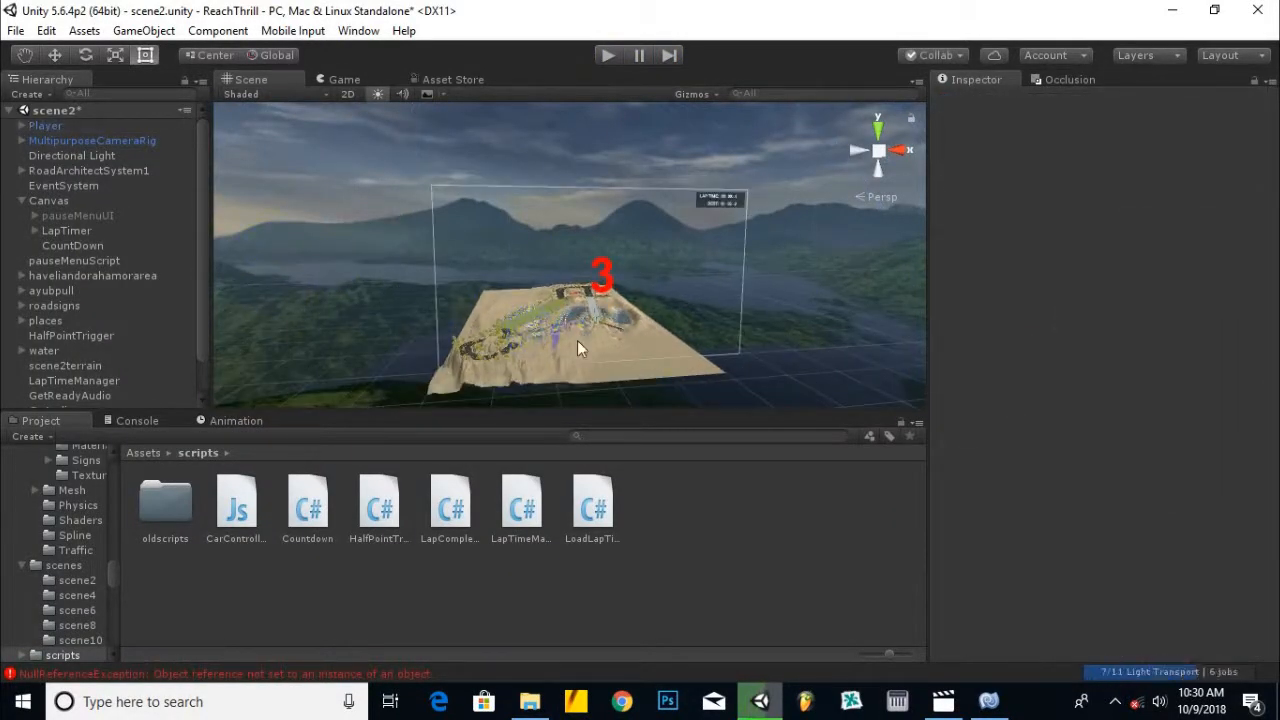
{"action": "left_click_drag", "start_coordinate": [737, 323], "coordinate": [432, 346], "text": "alt"}
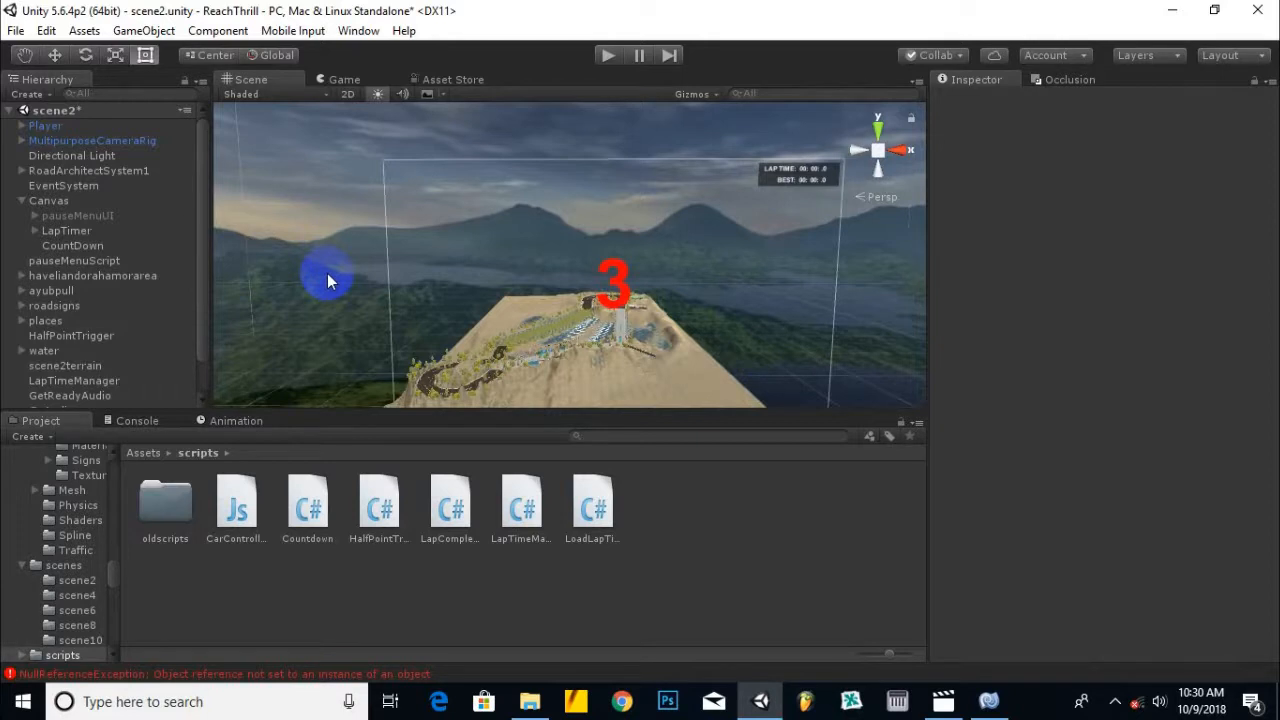
{"action": "scroll", "coordinate": [294, 336], "scroll_direction": "down", "scroll_amount": 3}
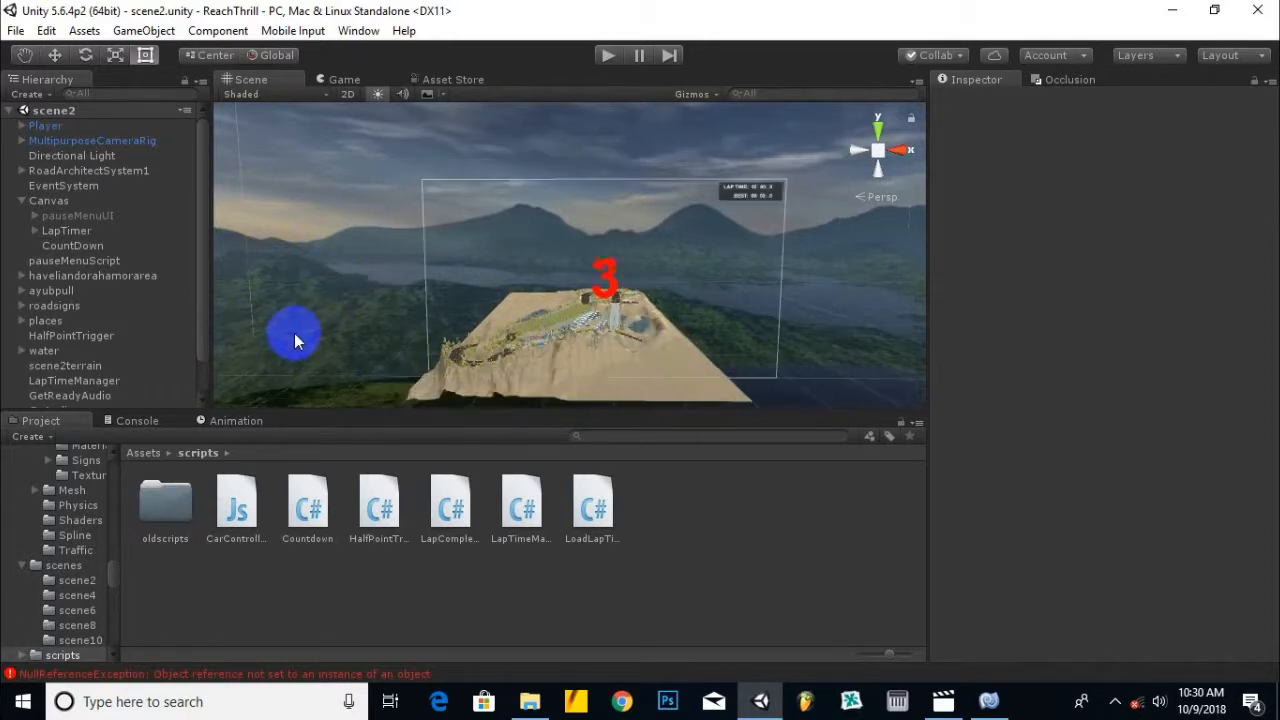
{"action": "middle_click_drag", "start_coordinate": [512, 340], "coordinate": [440, 325]}
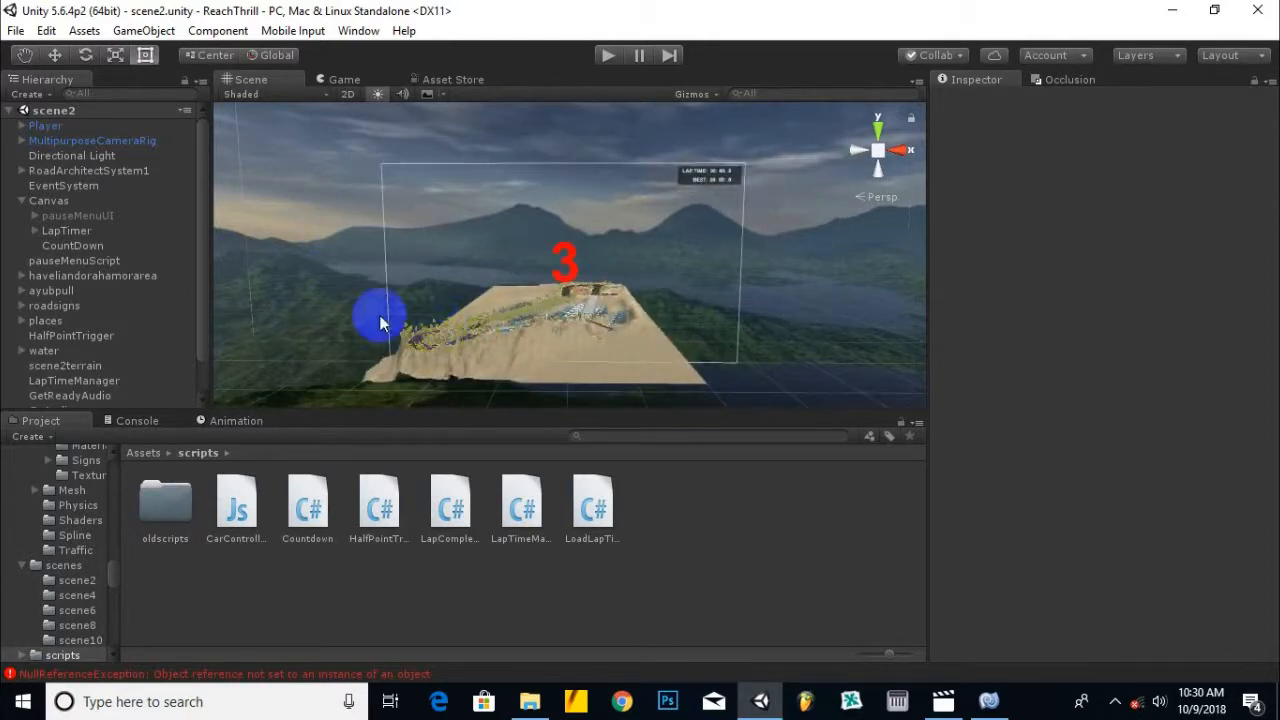